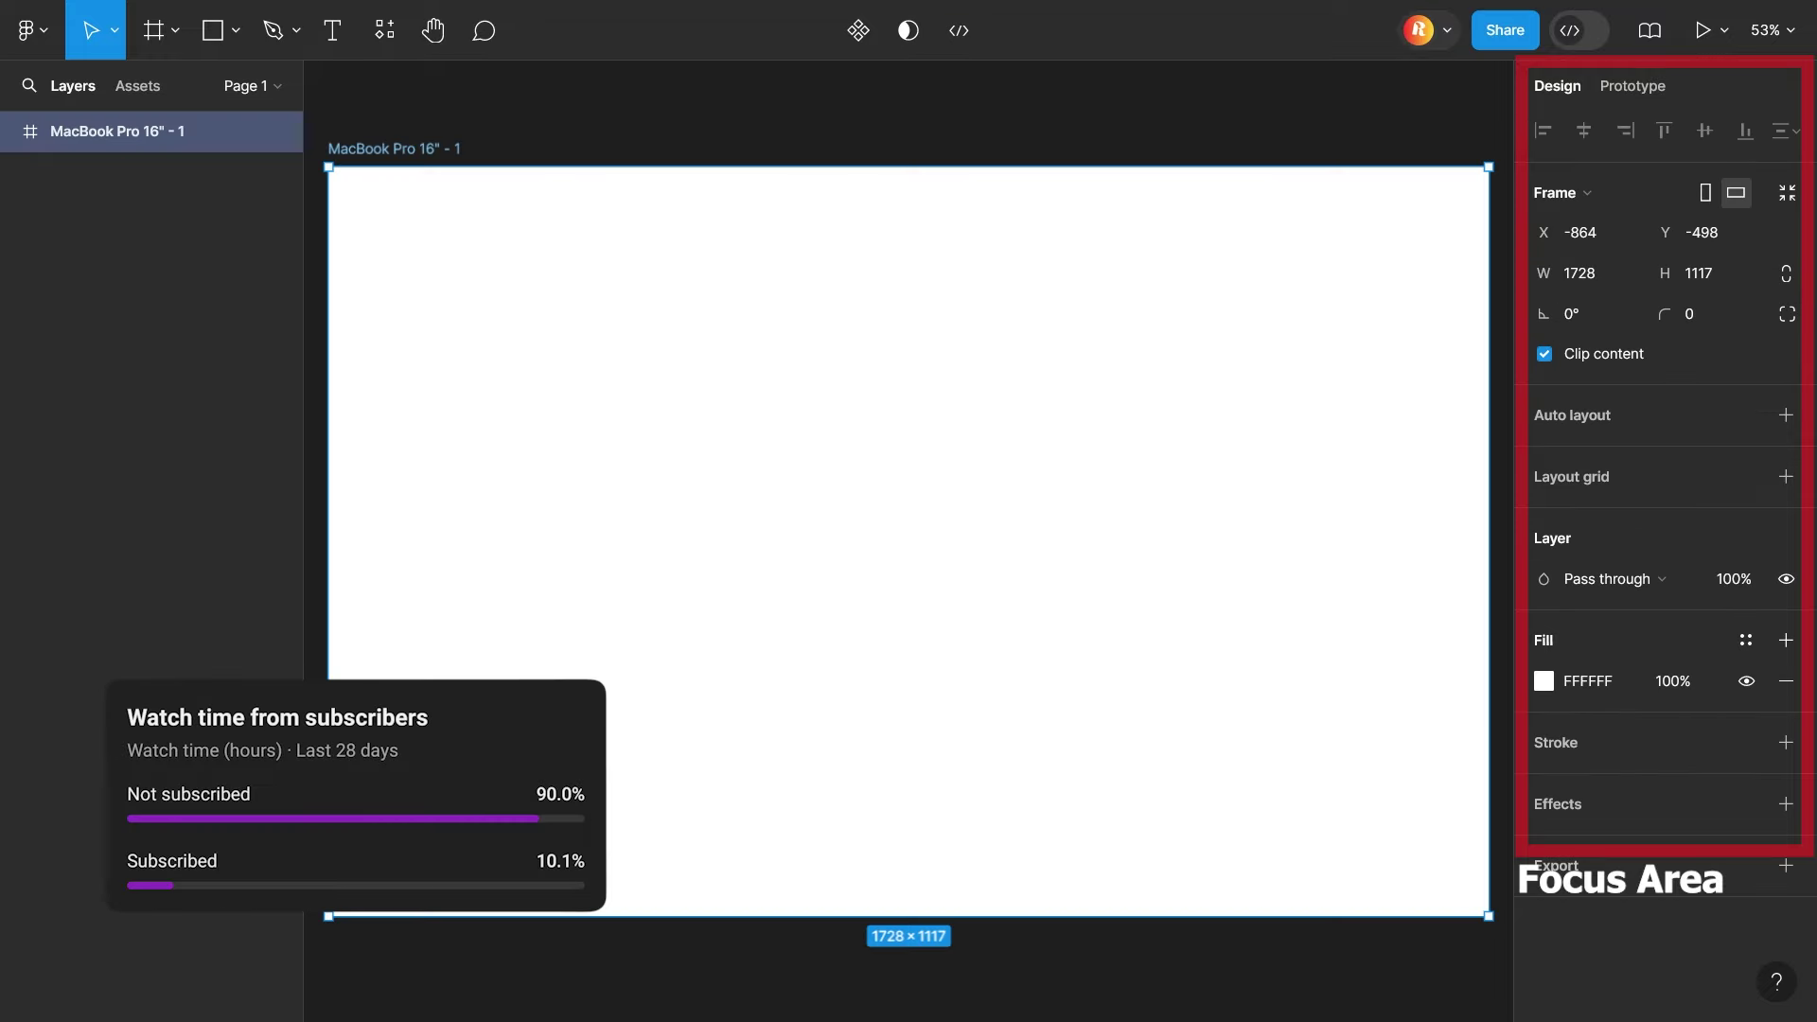
# Draw a 633×633 rectangle behind the image and notch its top-left corner
pyautogui.hotkey('ctrl', 'v')
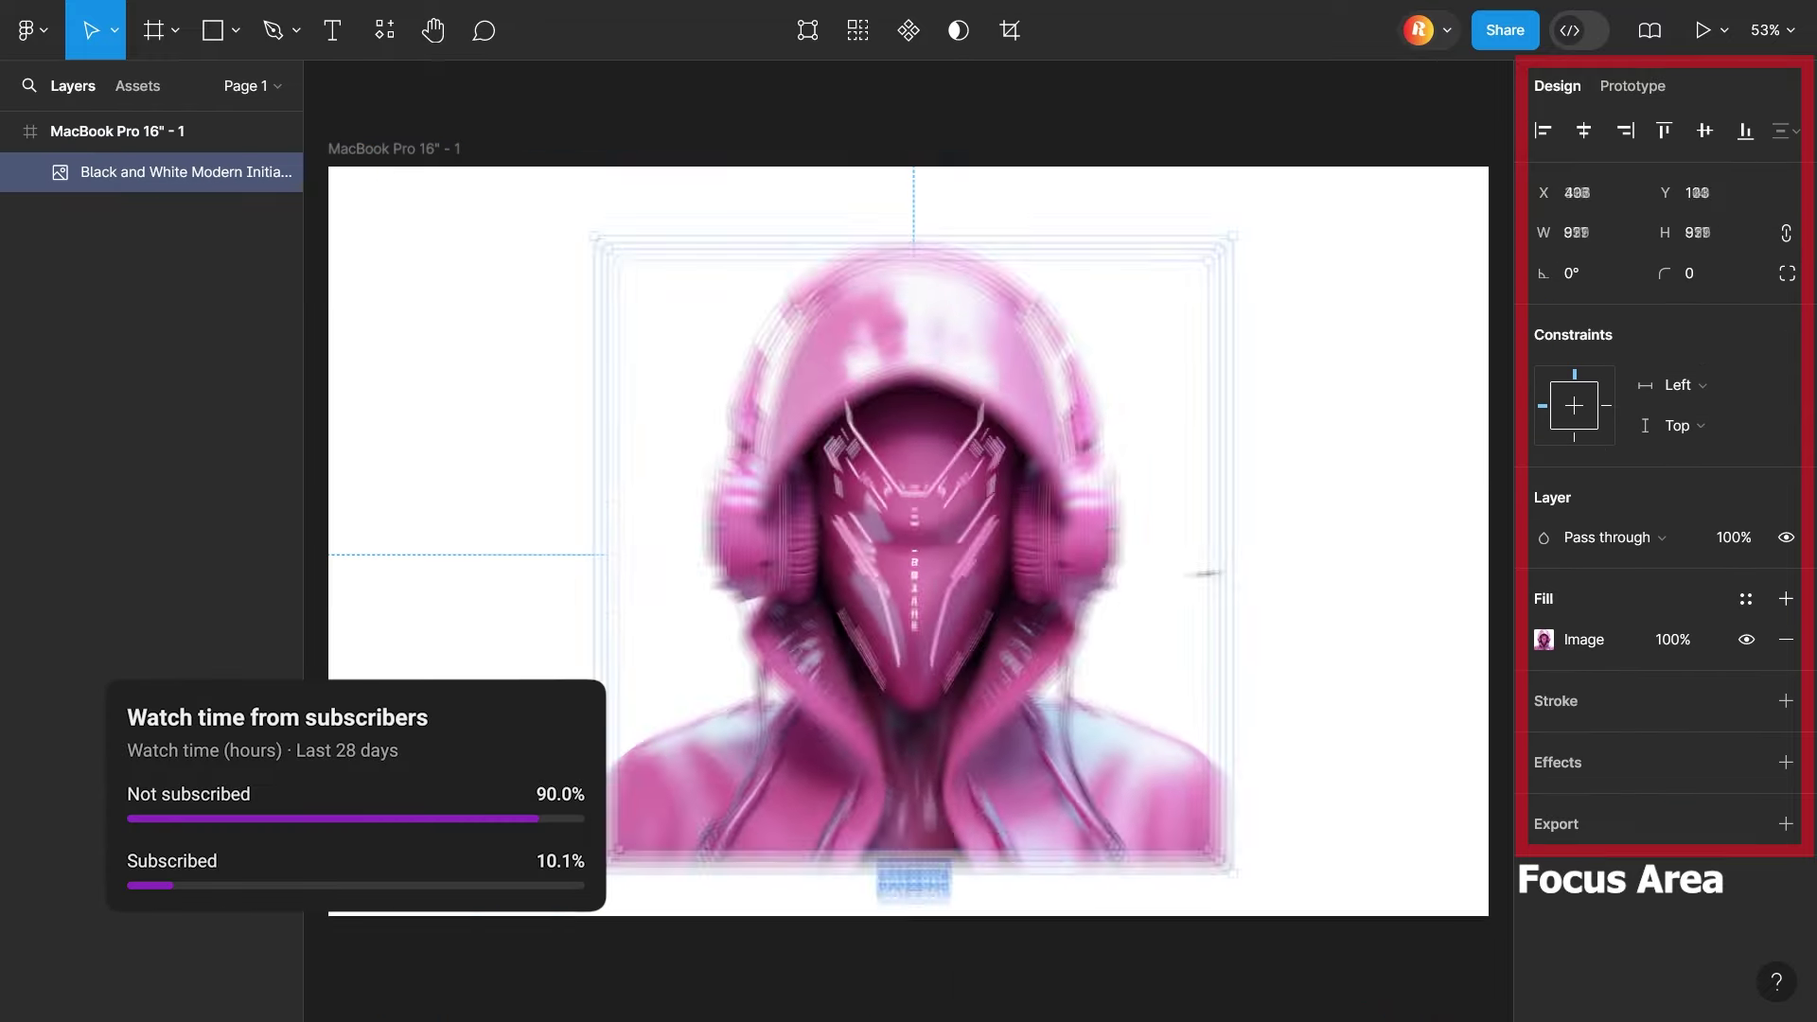
pyautogui.press('r')
pyautogui.moveTo(697, 330); pyautogui.dragTo(1122, 755)
pyautogui.hotkey('ctrl', 'a')
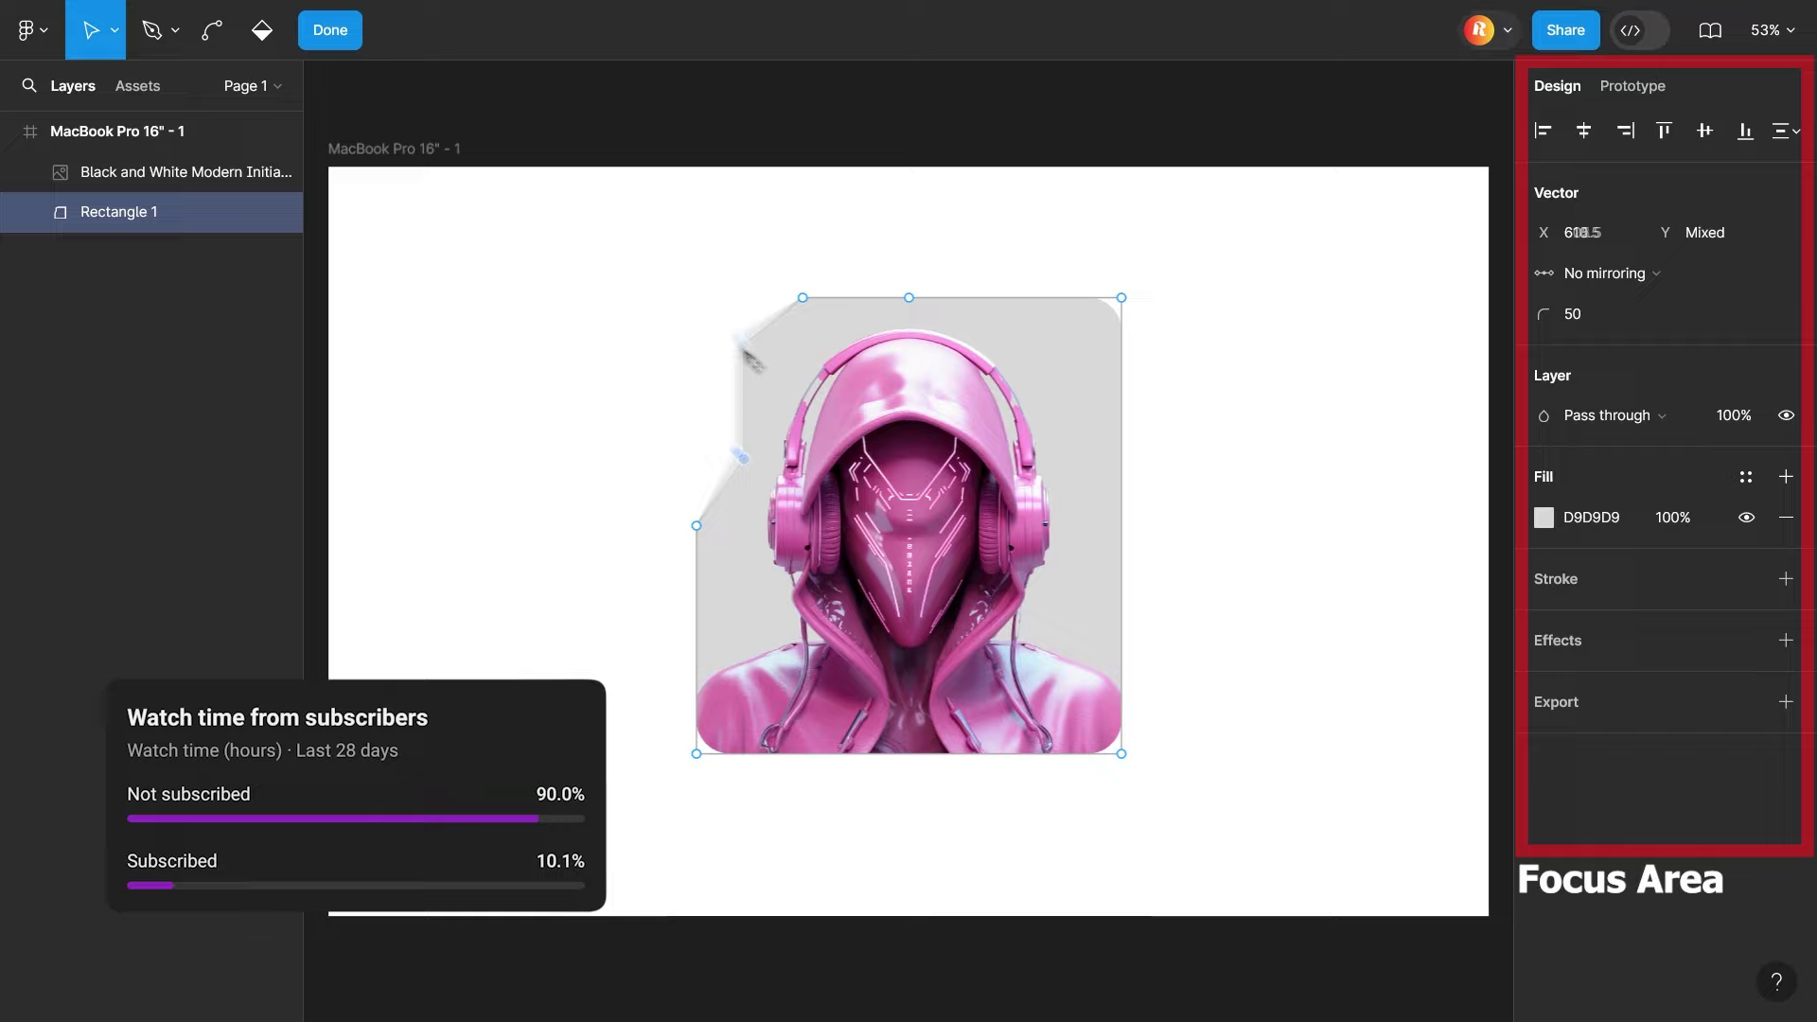
pyautogui.moveTo(748, 358); pyautogui.dragTo(774, 434)
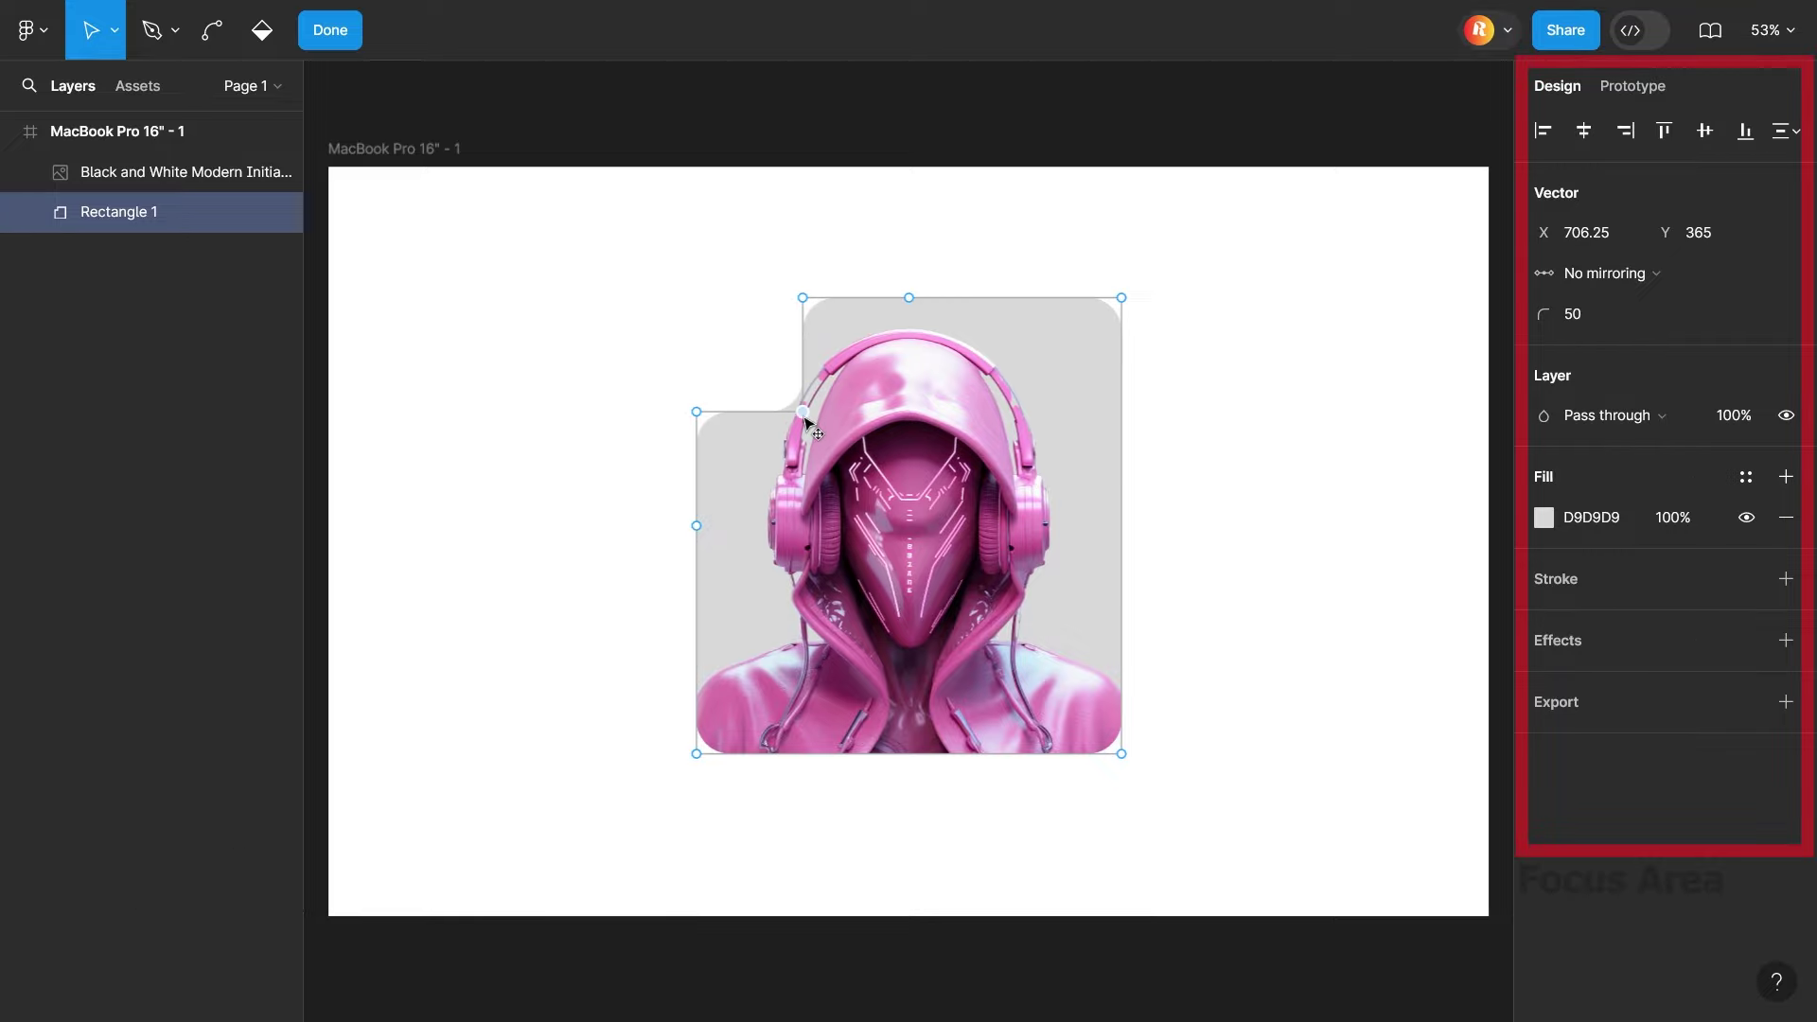
pyautogui.press('Escape')
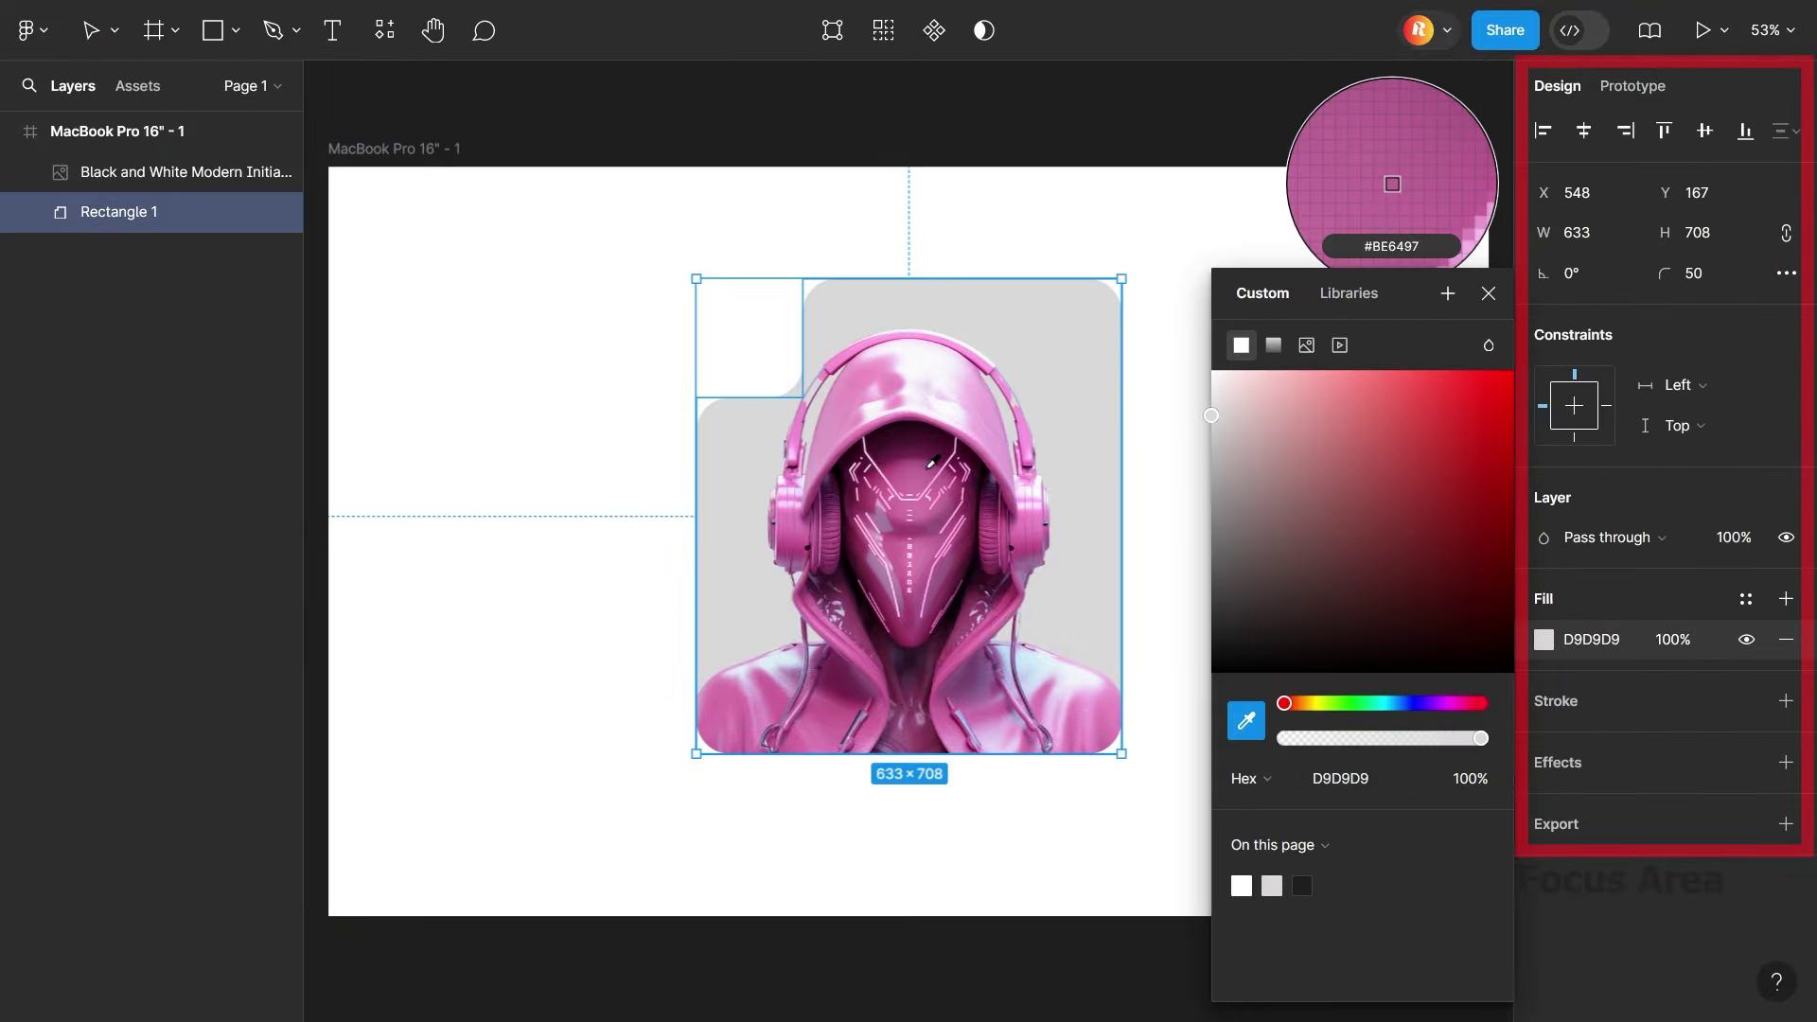
# Fill the frame background light pink and soften the image's drop shadow
pyautogui.click(1544, 681)
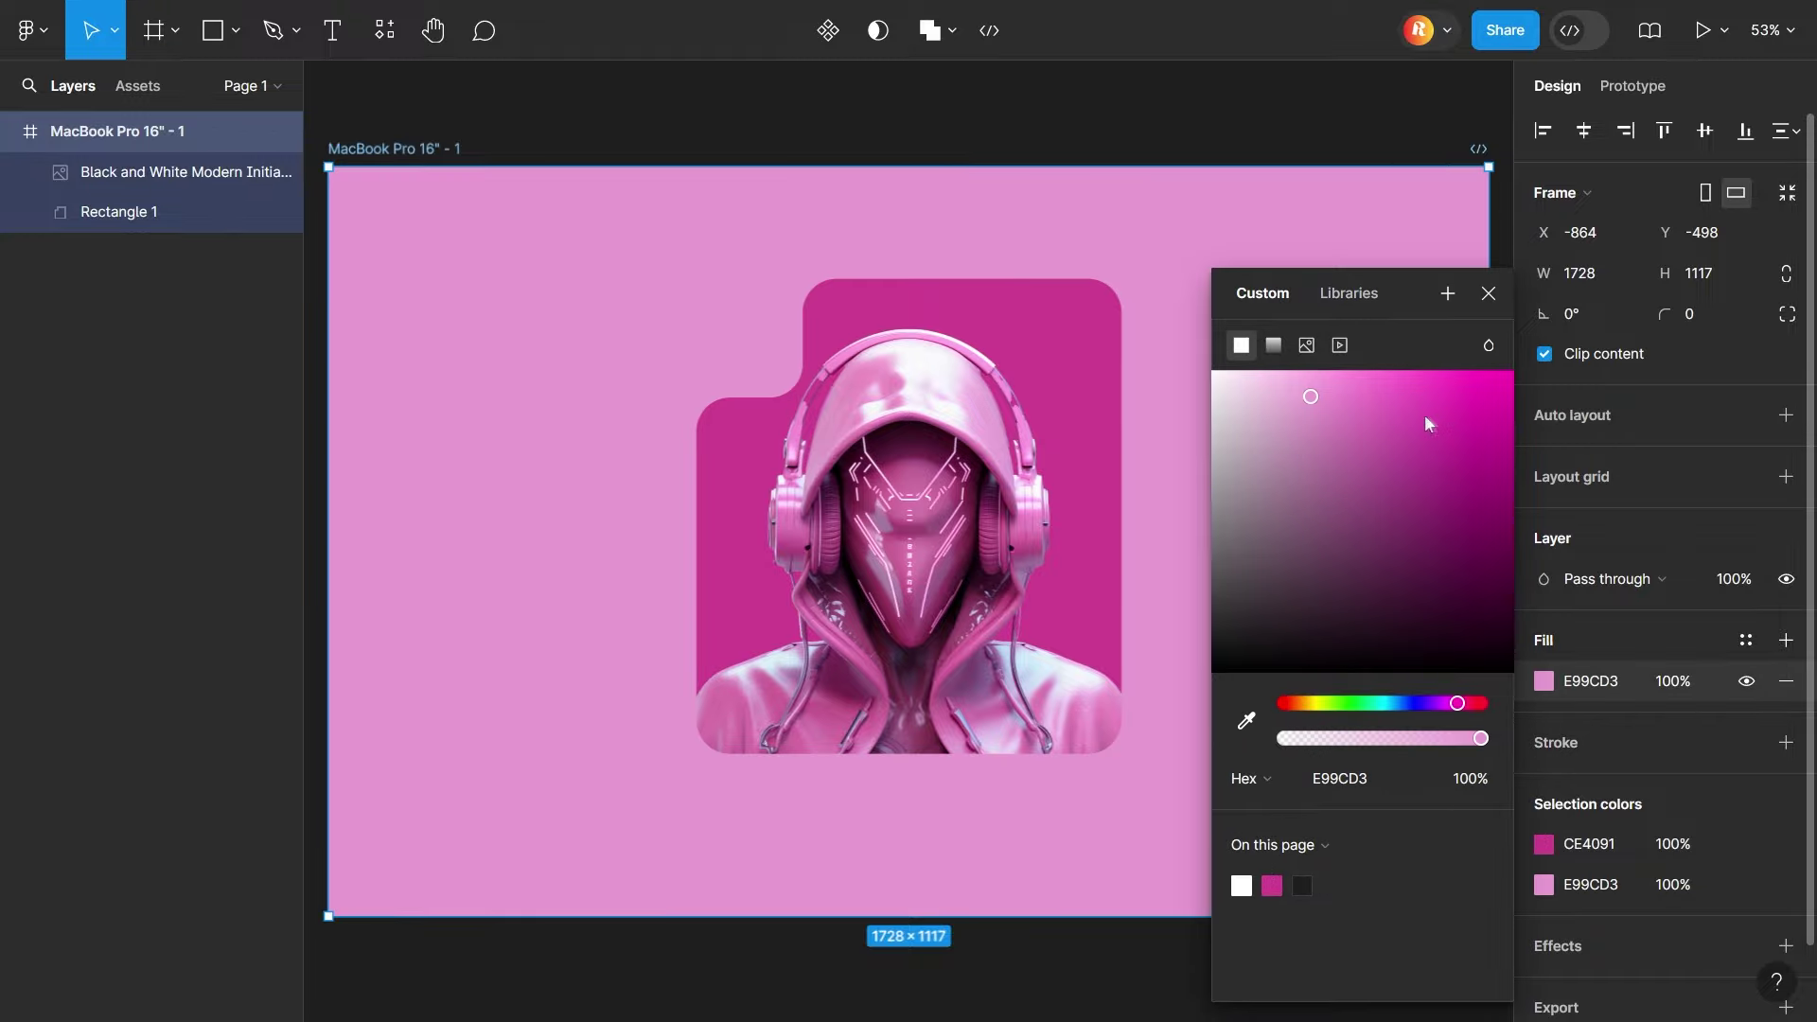
pyautogui.moveTo(1423, 413); pyautogui.dragTo(1483, 473)
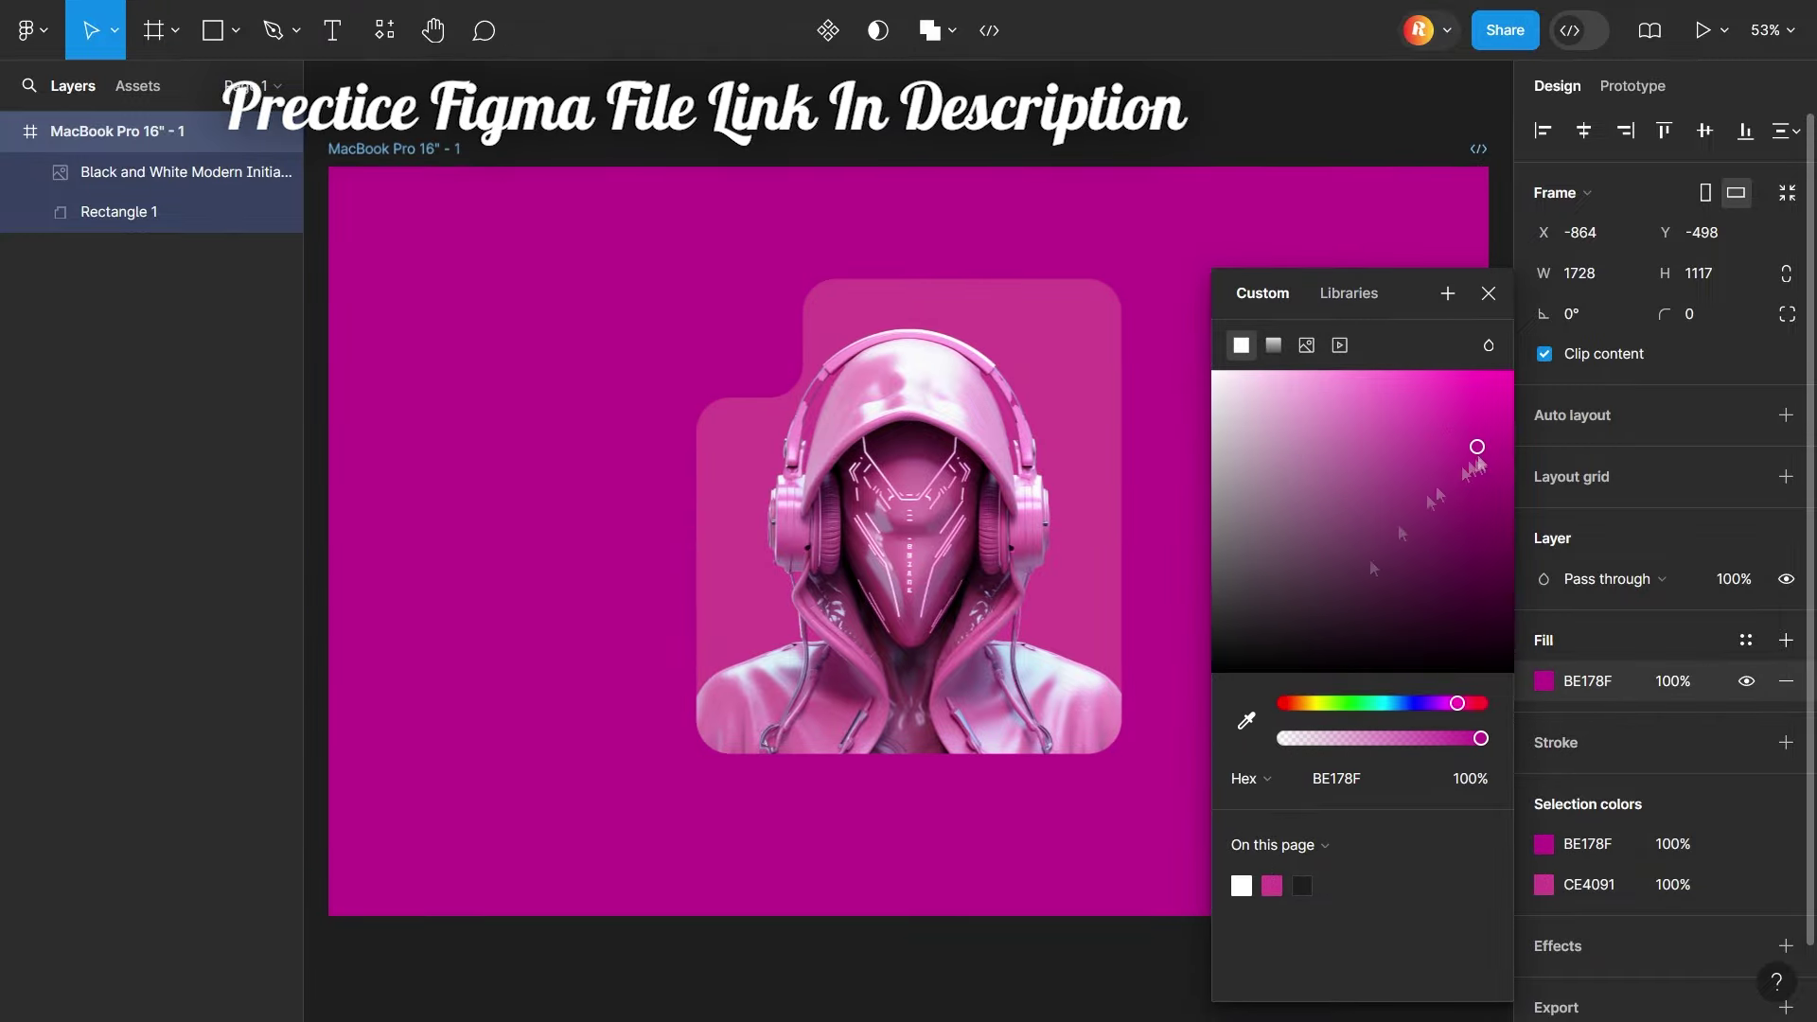
pyautogui.moveTo(1446, 486); pyautogui.dragTo(1394, 416)
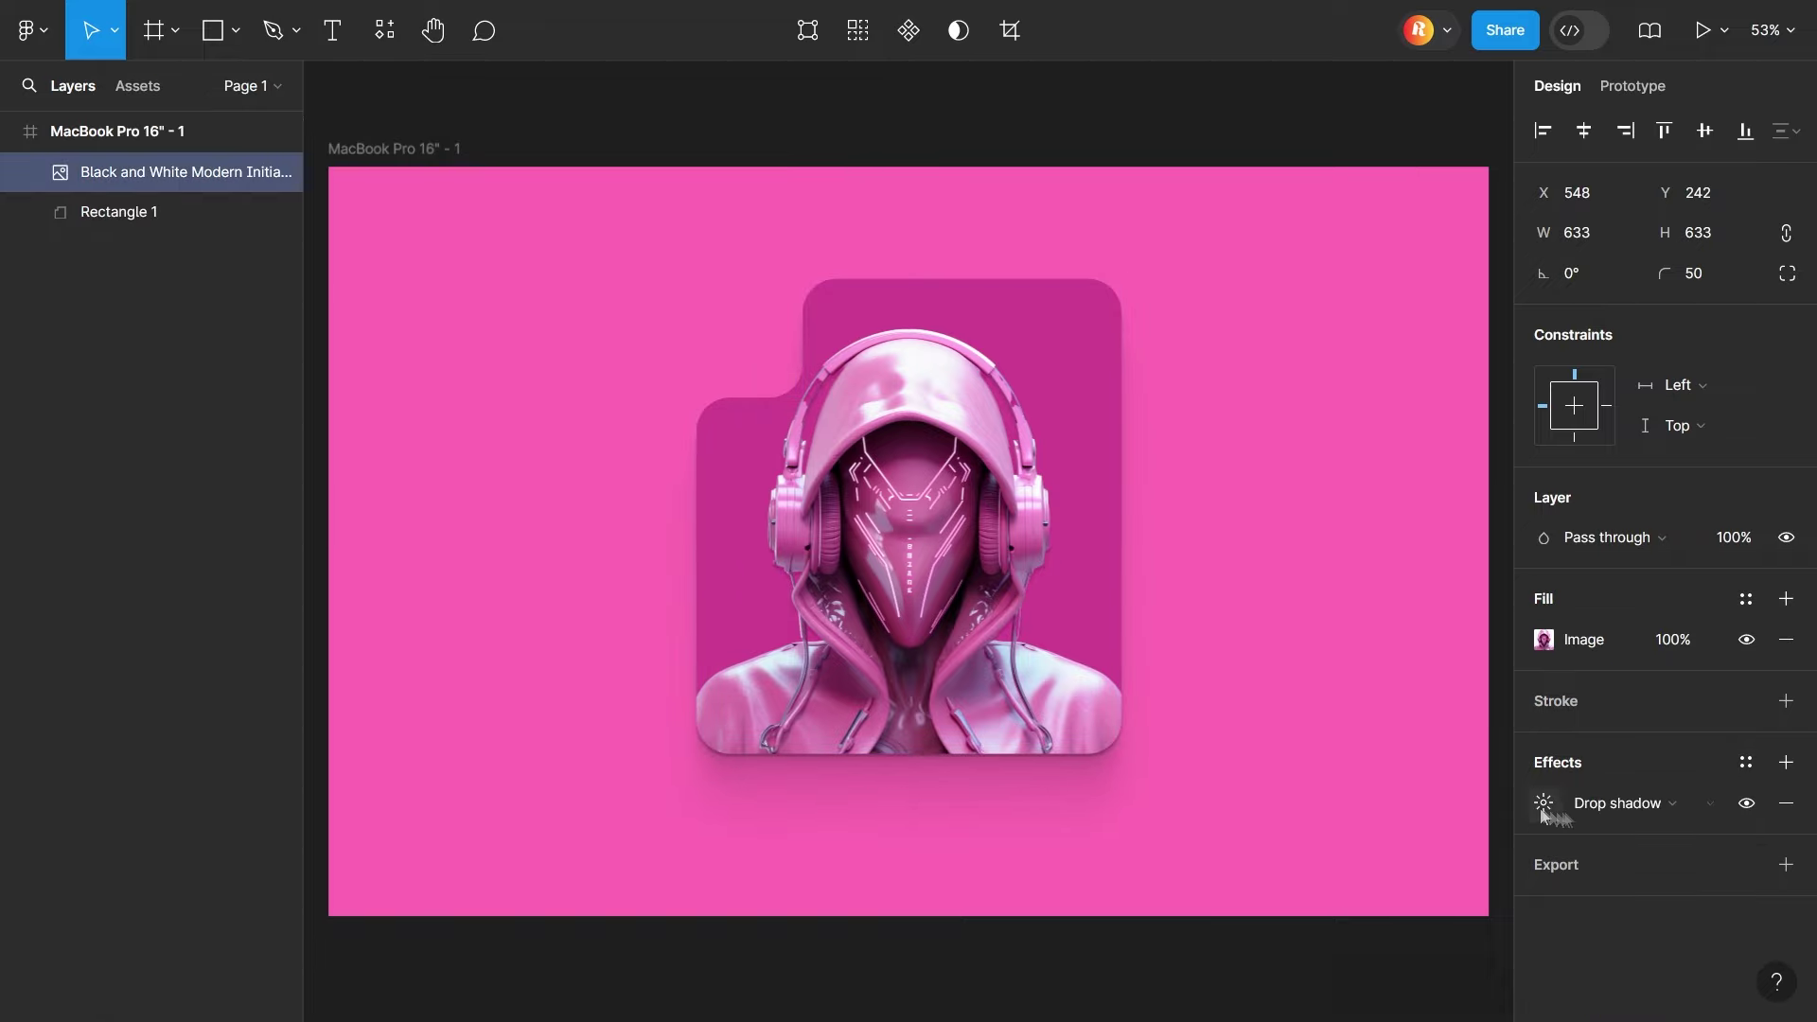
pyautogui.moveTo(1365, 910); pyautogui.dragTo(1344, 910)
pyautogui.moveTo(1364, 829); pyautogui.dragTo(1391, 829)
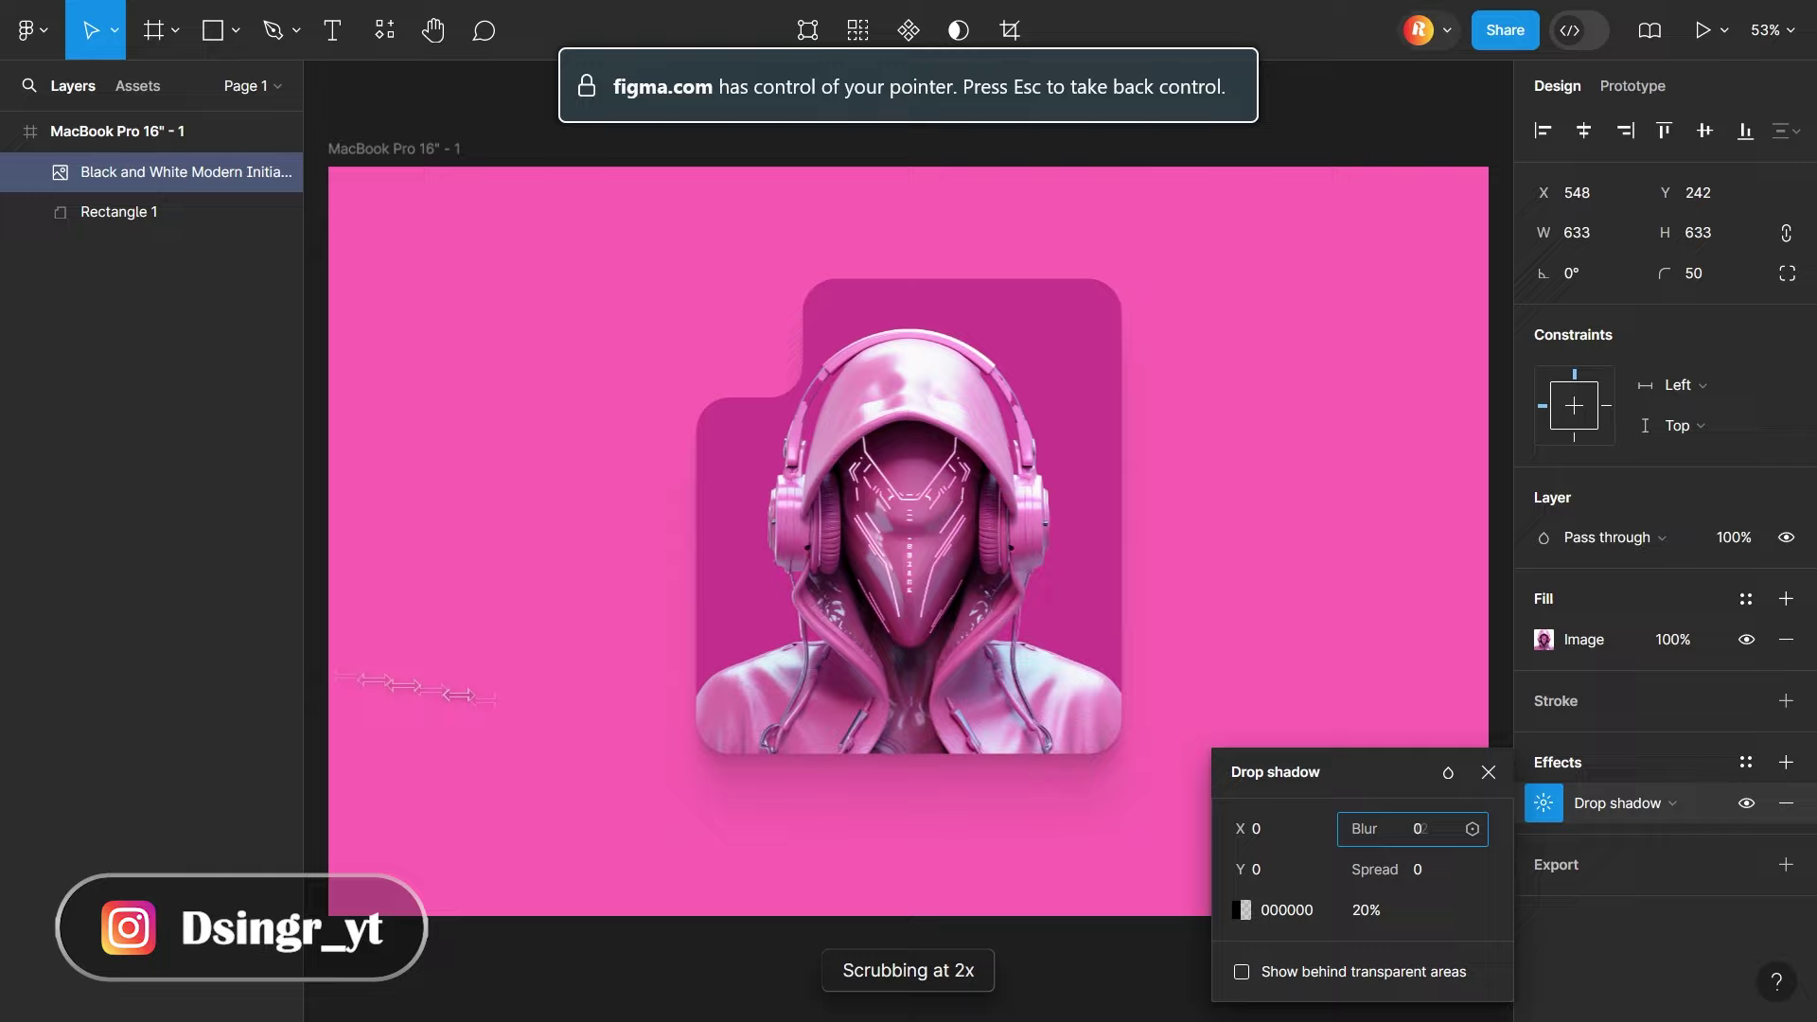
pyautogui.moveTo(1240, 869); pyautogui.dragTo(1158, 860)
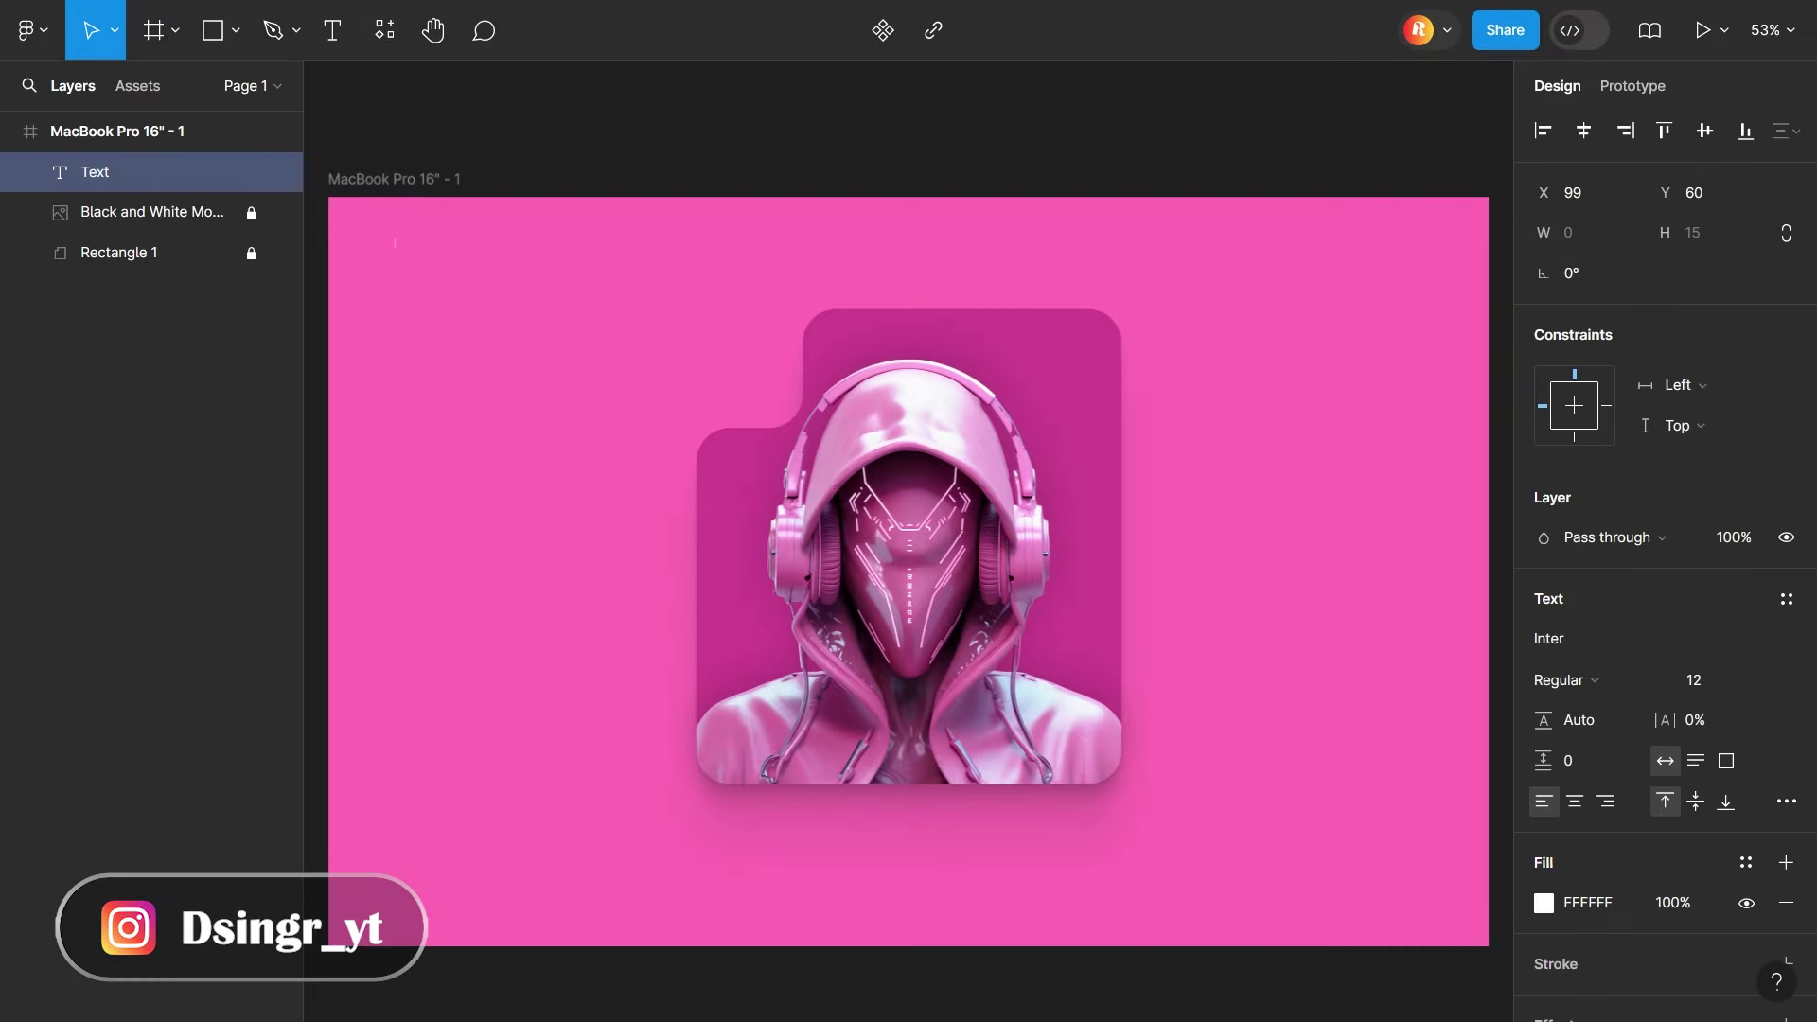
# Type the artAi. logo and style it in Black Italic
pyautogui.write('artAi.')
pyautogui.click(1566, 679)
pyautogui.click(1599, 610)
pyautogui.click(1567, 679)
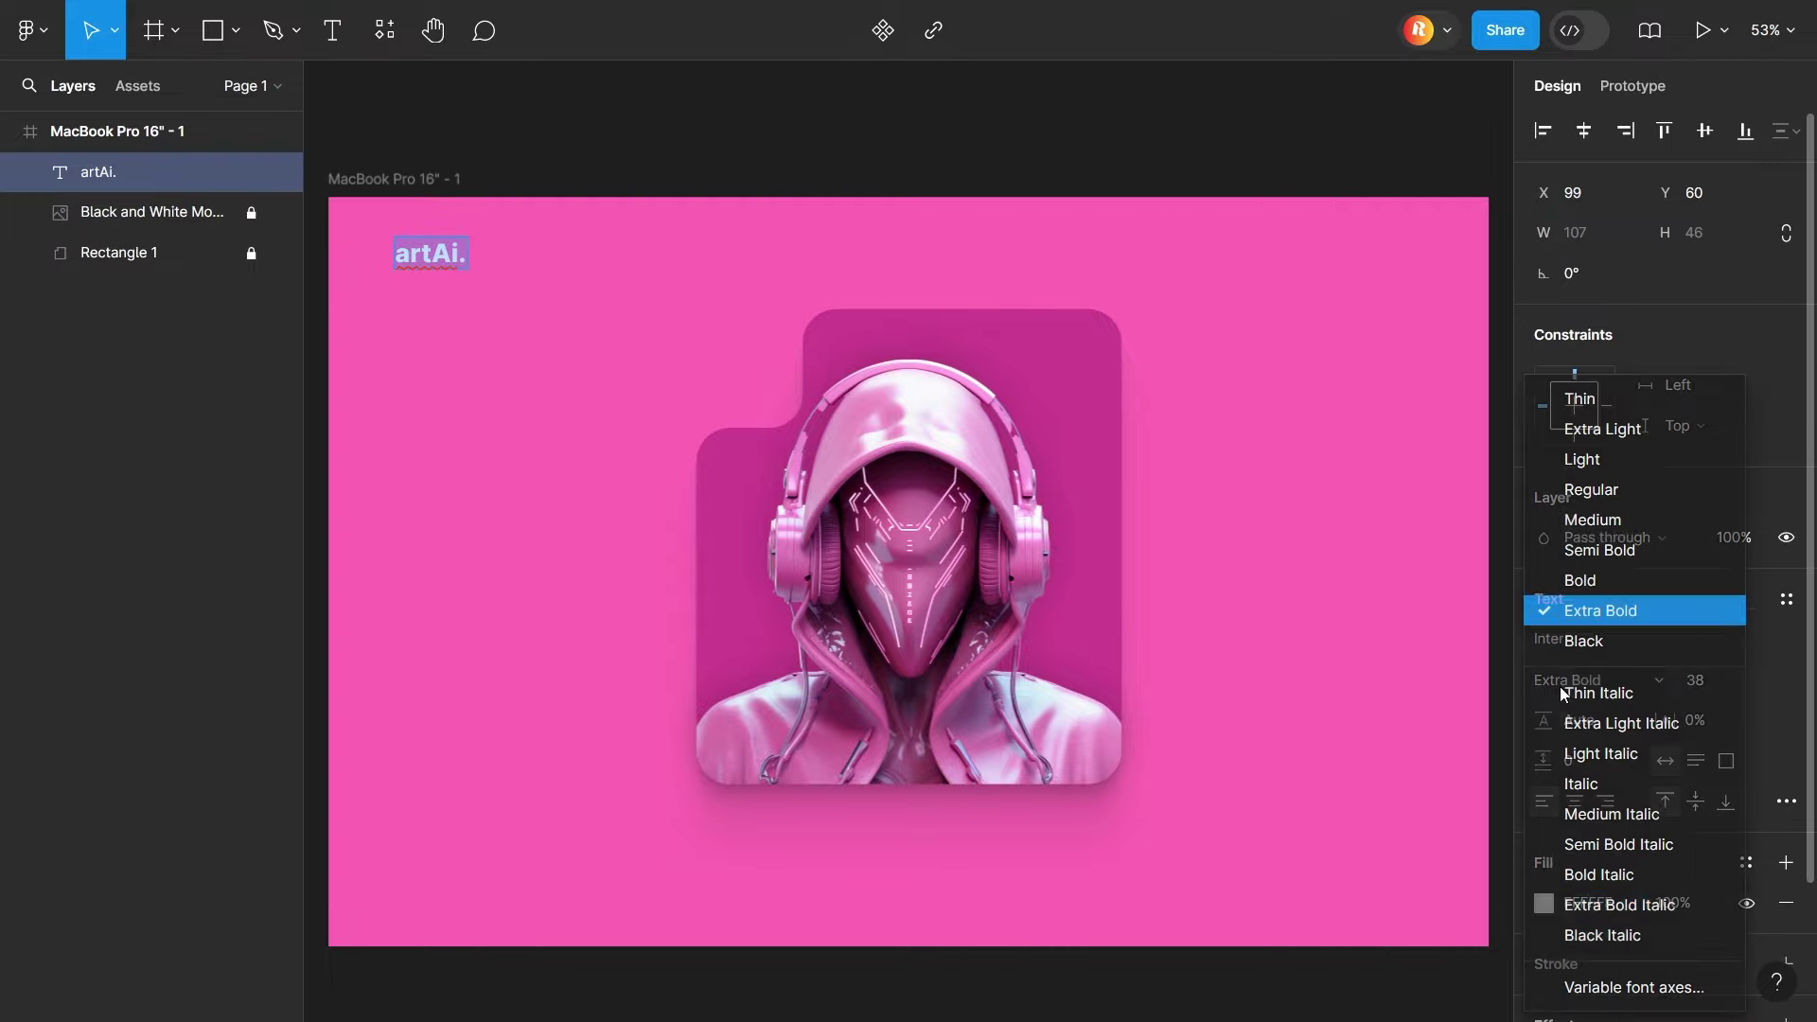
pyautogui.click(1602, 935)
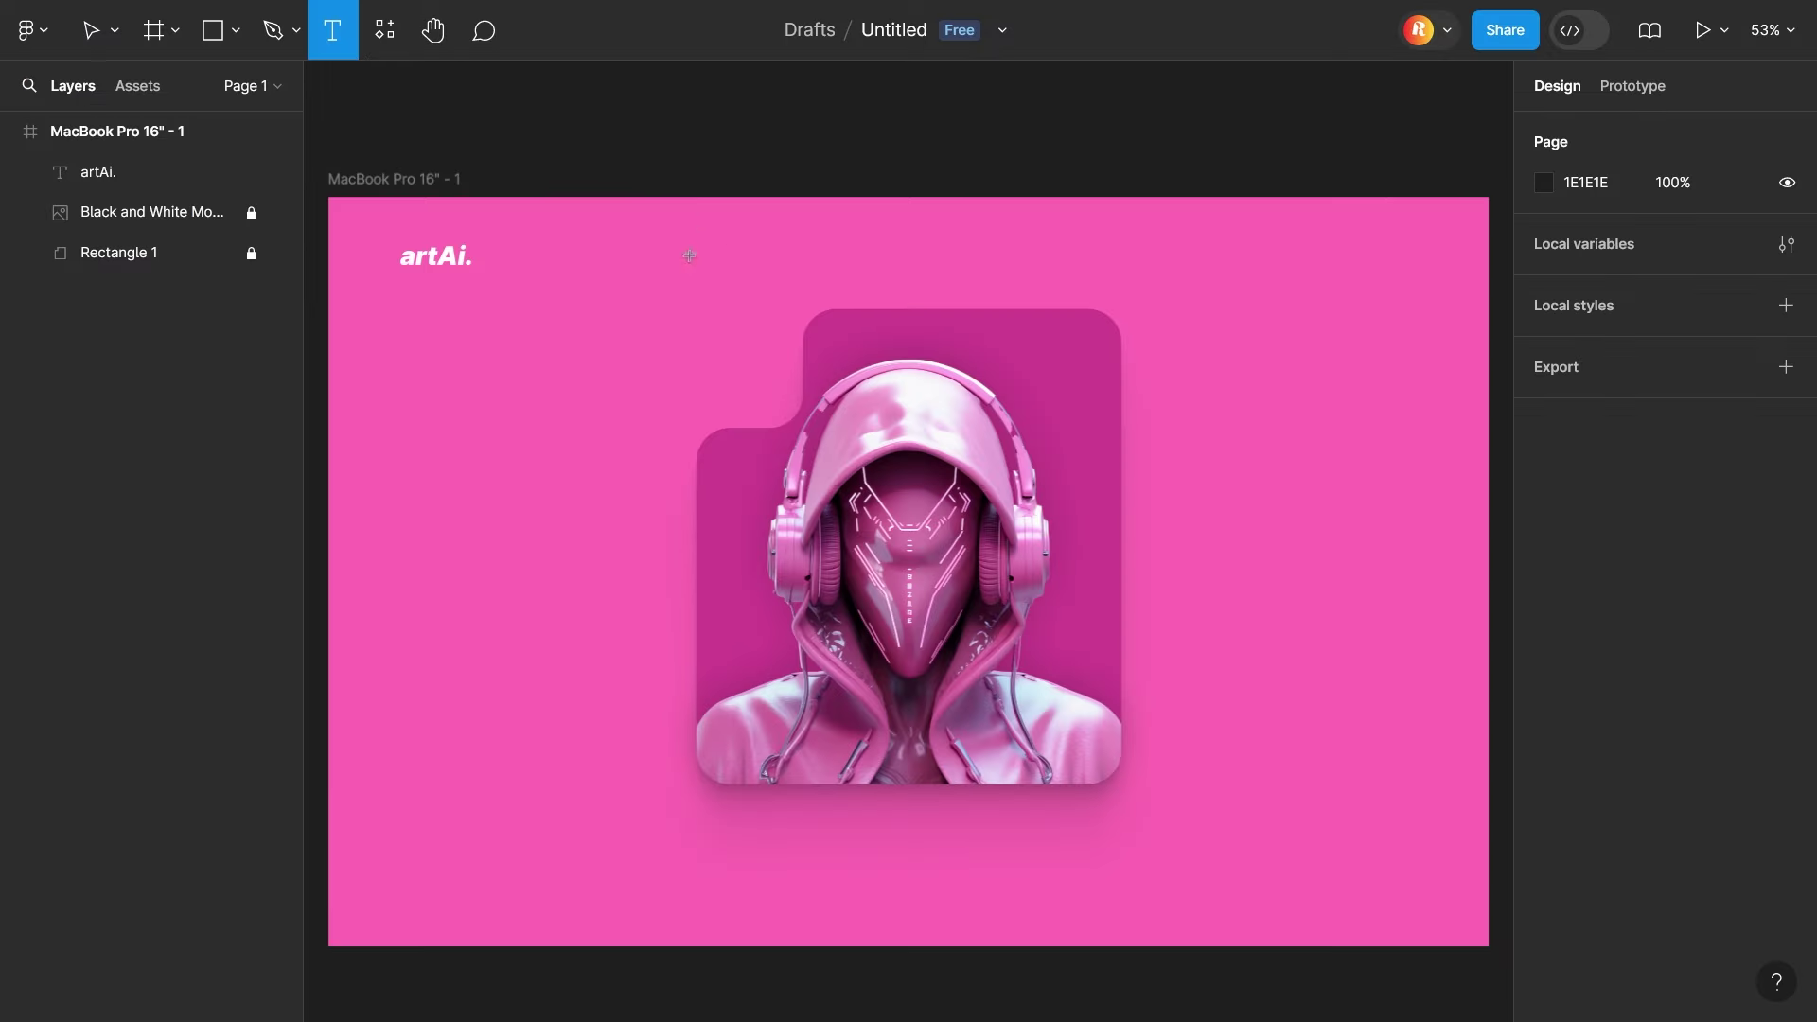
# Add the Home, About, Artists, Gallary navigation links and paste a search icon beside them
pyautogui.click(1599, 292)
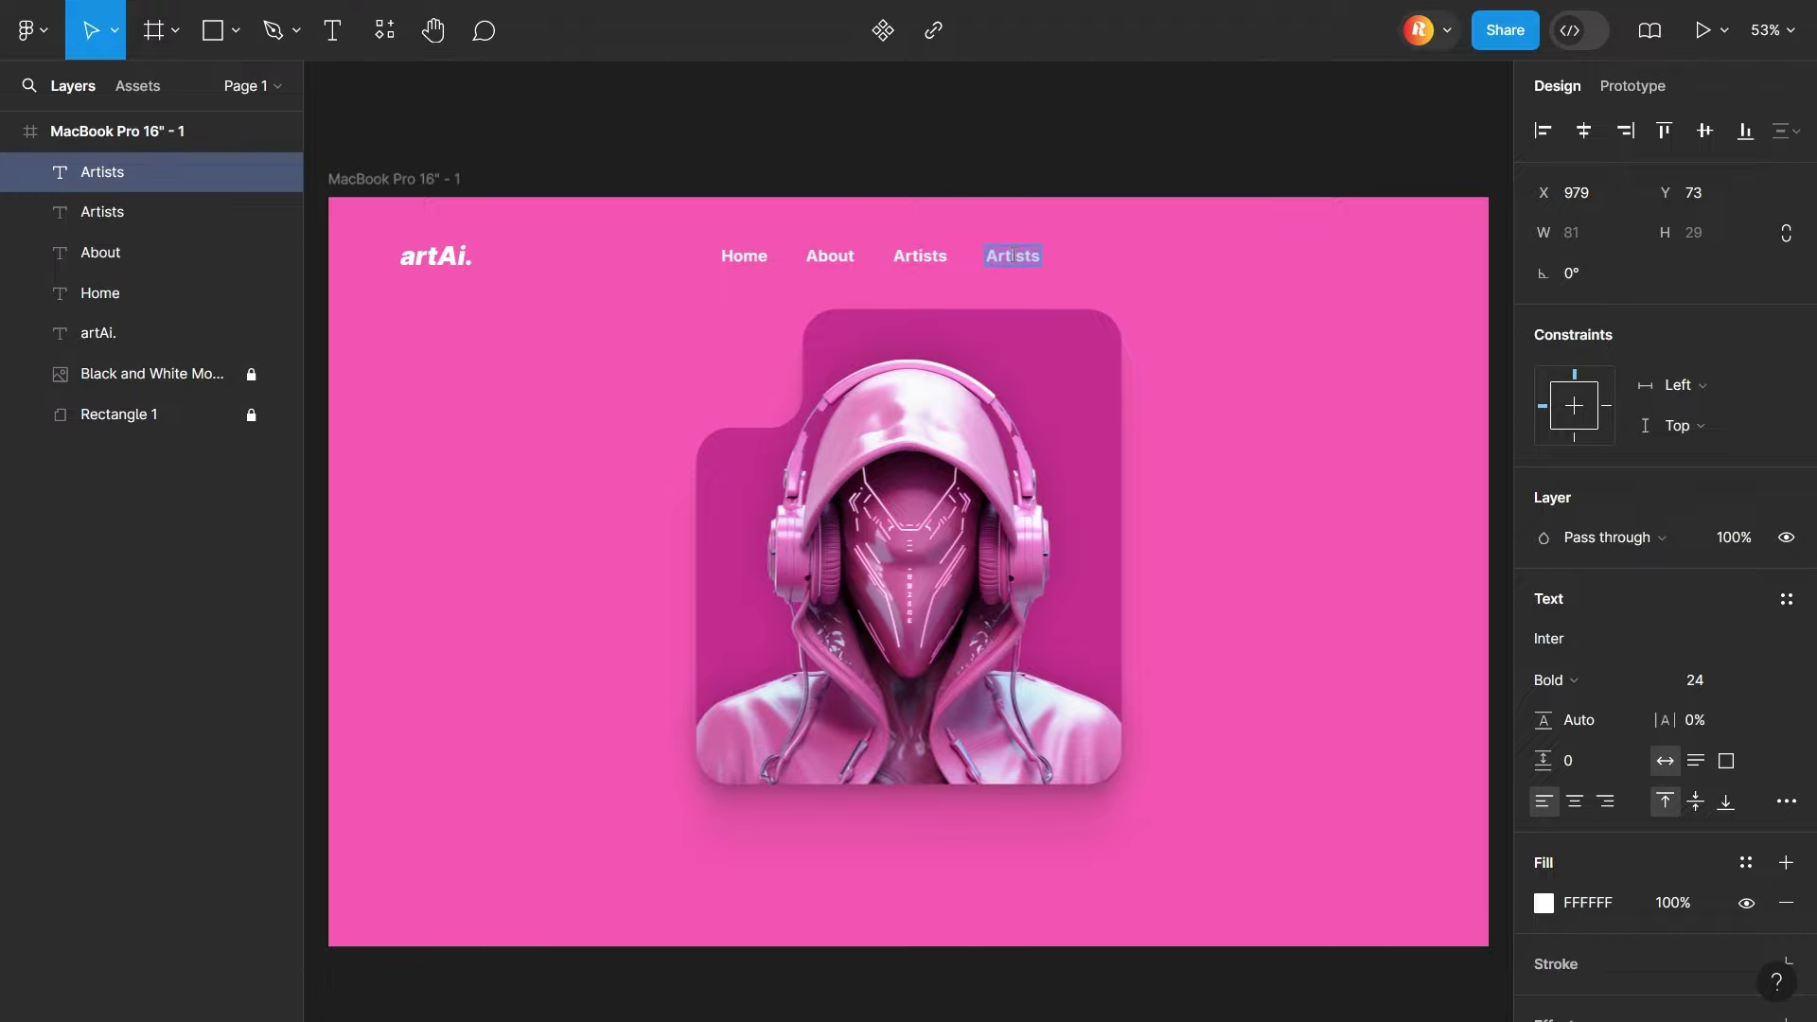
pyautogui.hotkey('ctrl', 'v')
pyautogui.rightClick(1014, 257)
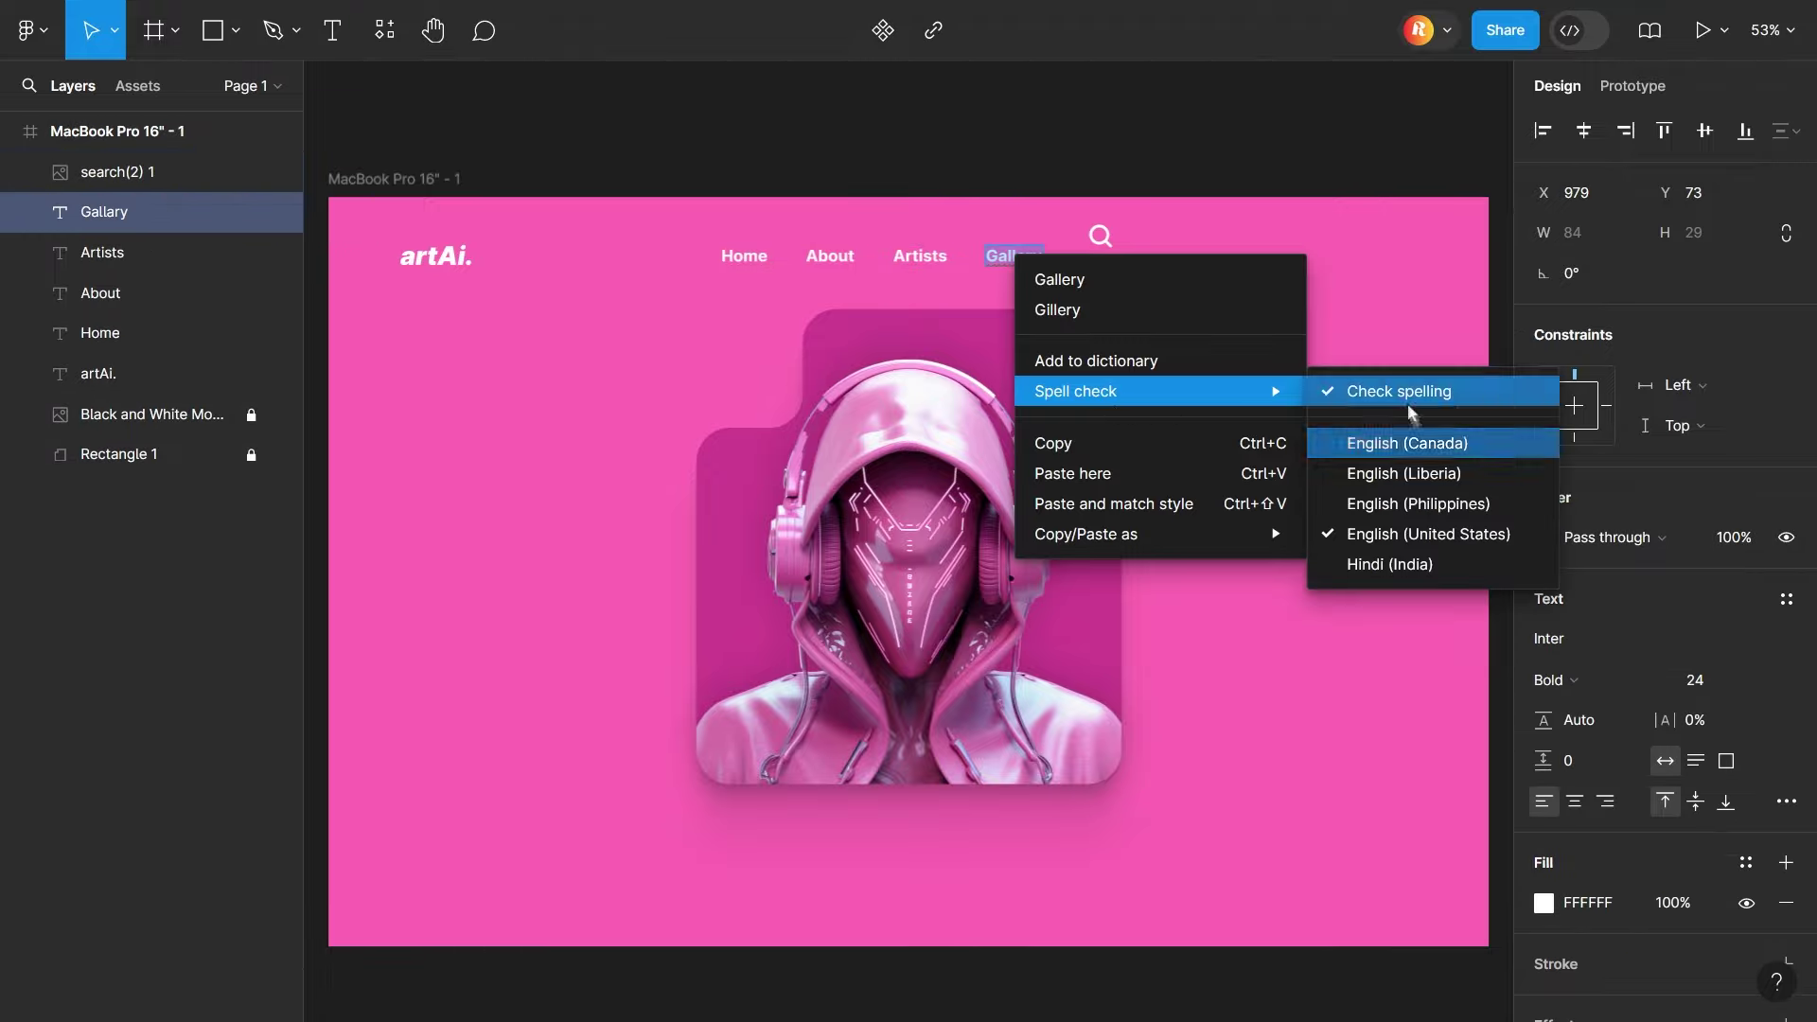
pyautogui.press('Escape')
pyautogui.click(1101, 258)
pyautogui.moveTo(1126, 279); pyautogui.dragTo(1086, 256)
pyautogui.click(1192, 280)
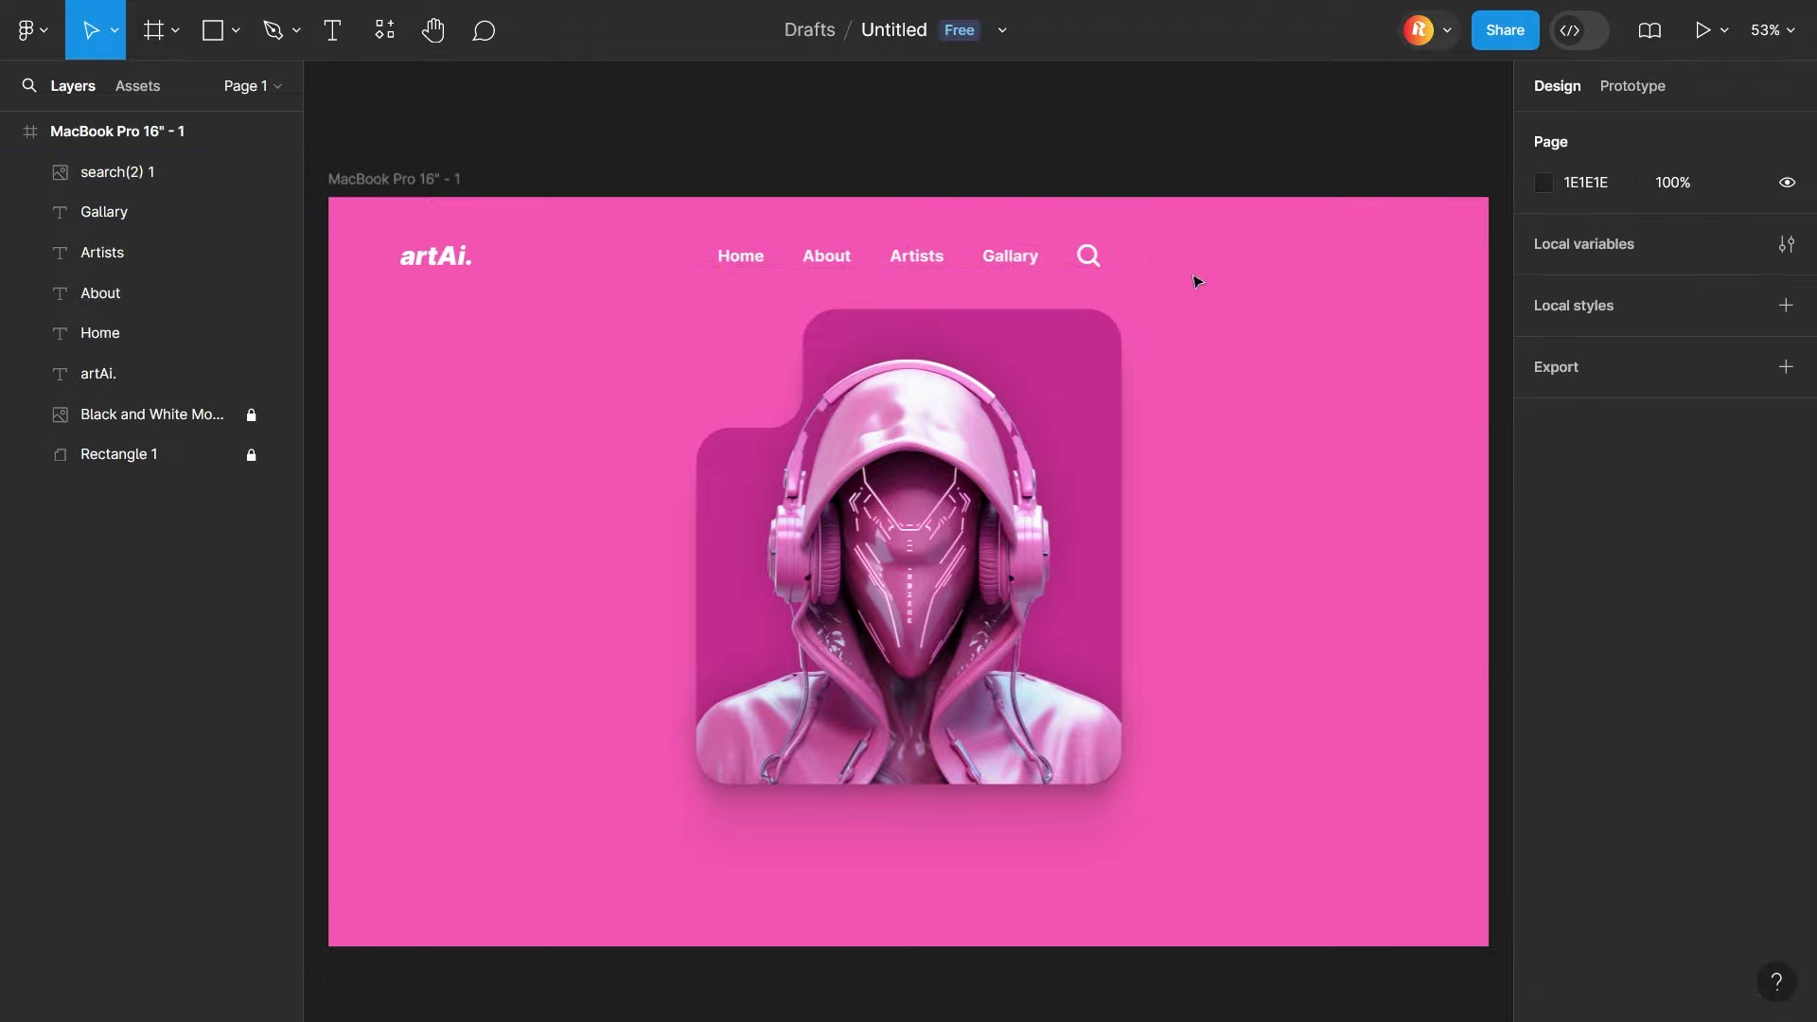
pyautogui.click(1098, 258)
pyautogui.scroll(5, 1114, 260)
pyautogui.click(1170, 266)
pyautogui.hotkey('shift', '1')
# Place the Sing In text over a rounded rectangle with a faint translucent fill
pyautogui.press('t')
pyautogui.click(1074, 267)
pyautogui.write('Sin')
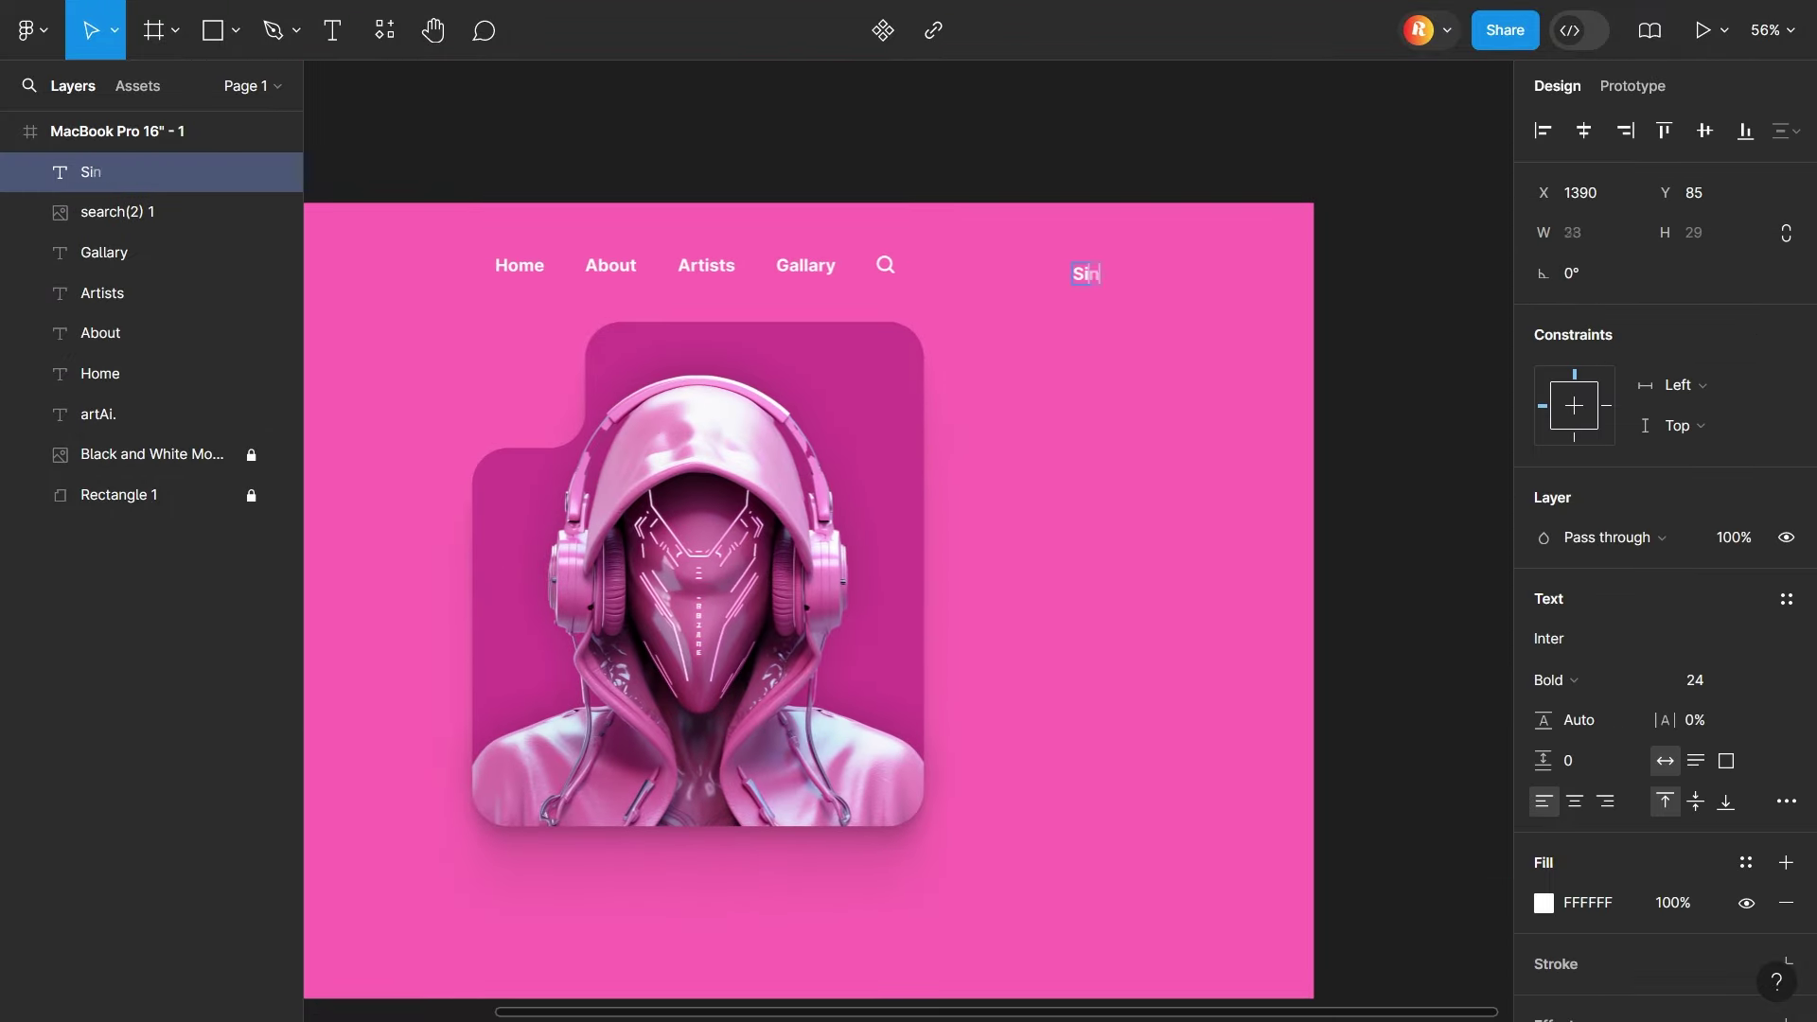
pyautogui.write('r')
pyautogui.moveTo(1067, 255); pyautogui.dragTo(1145, 292)
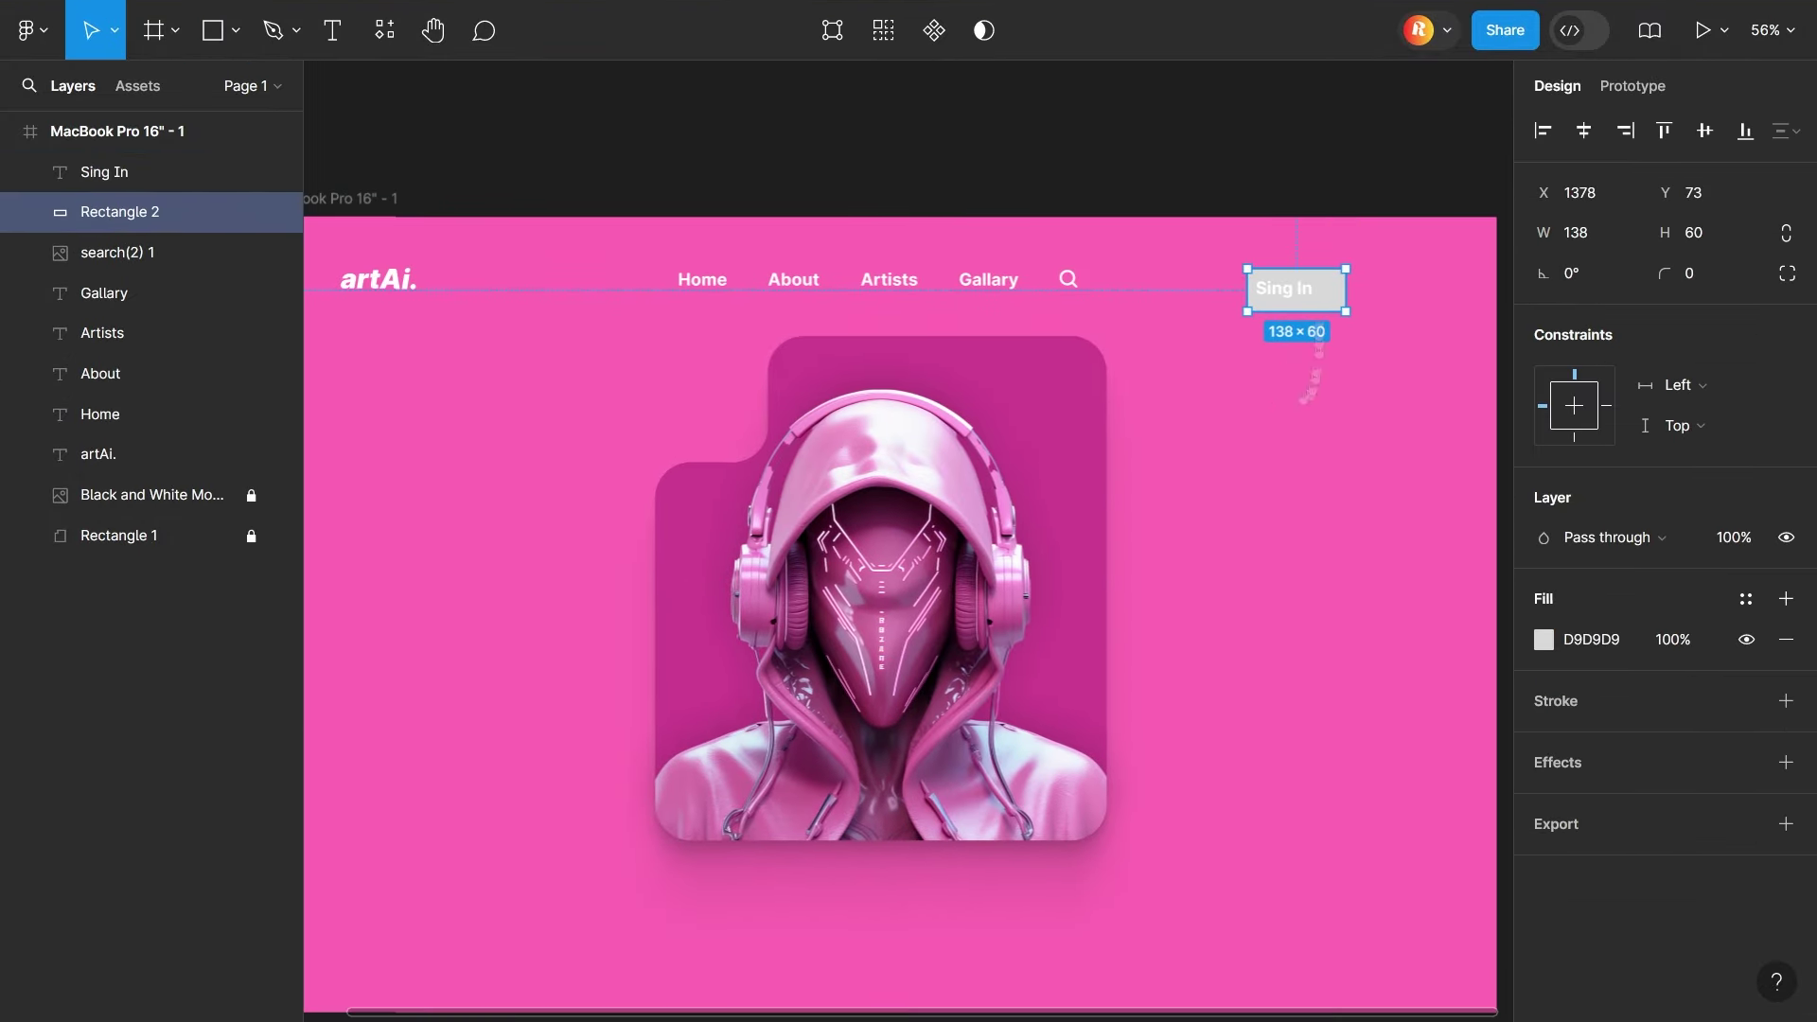
pyautogui.click(1372, 289)
pyautogui.hotkey('ctrl', 'a')
pyautogui.hscroll(5, 909, 567)
pyautogui.click(119, 211)
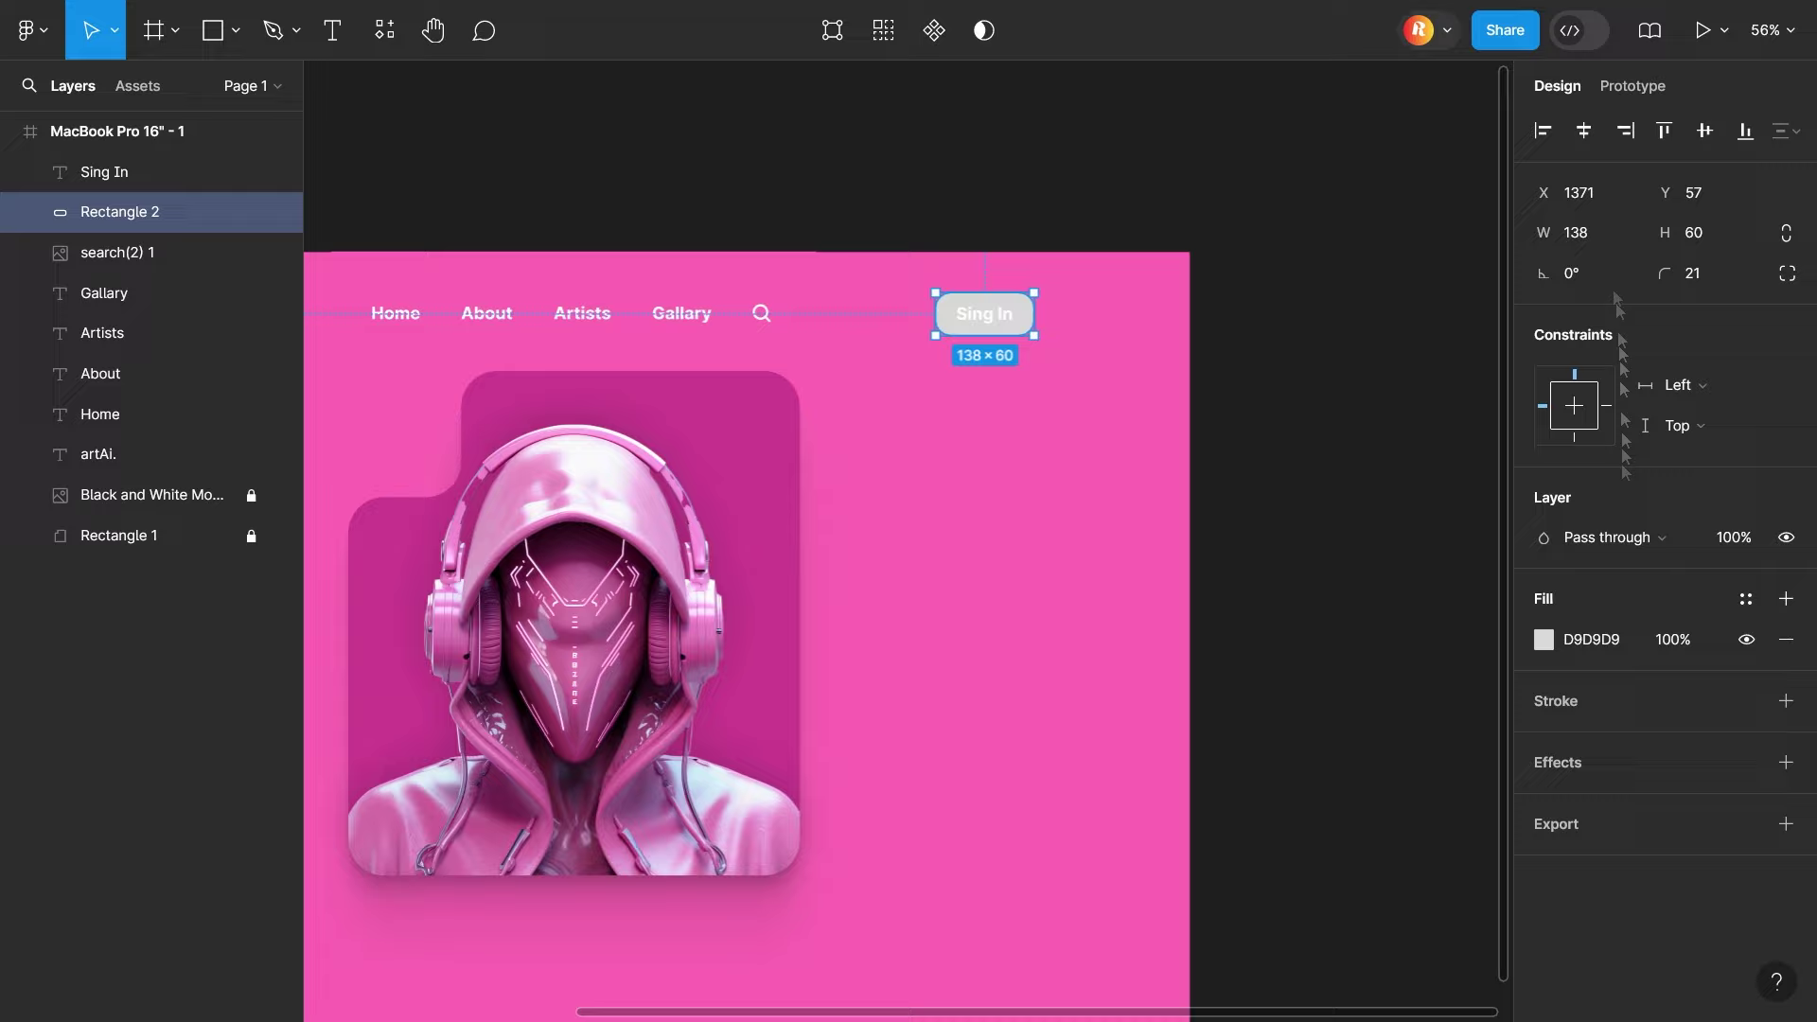
pyautogui.click(1544, 638)
pyautogui.press('Escape')
pyautogui.press('Escape')
pyautogui.click(119, 211)
pyautogui.click(1543, 639)
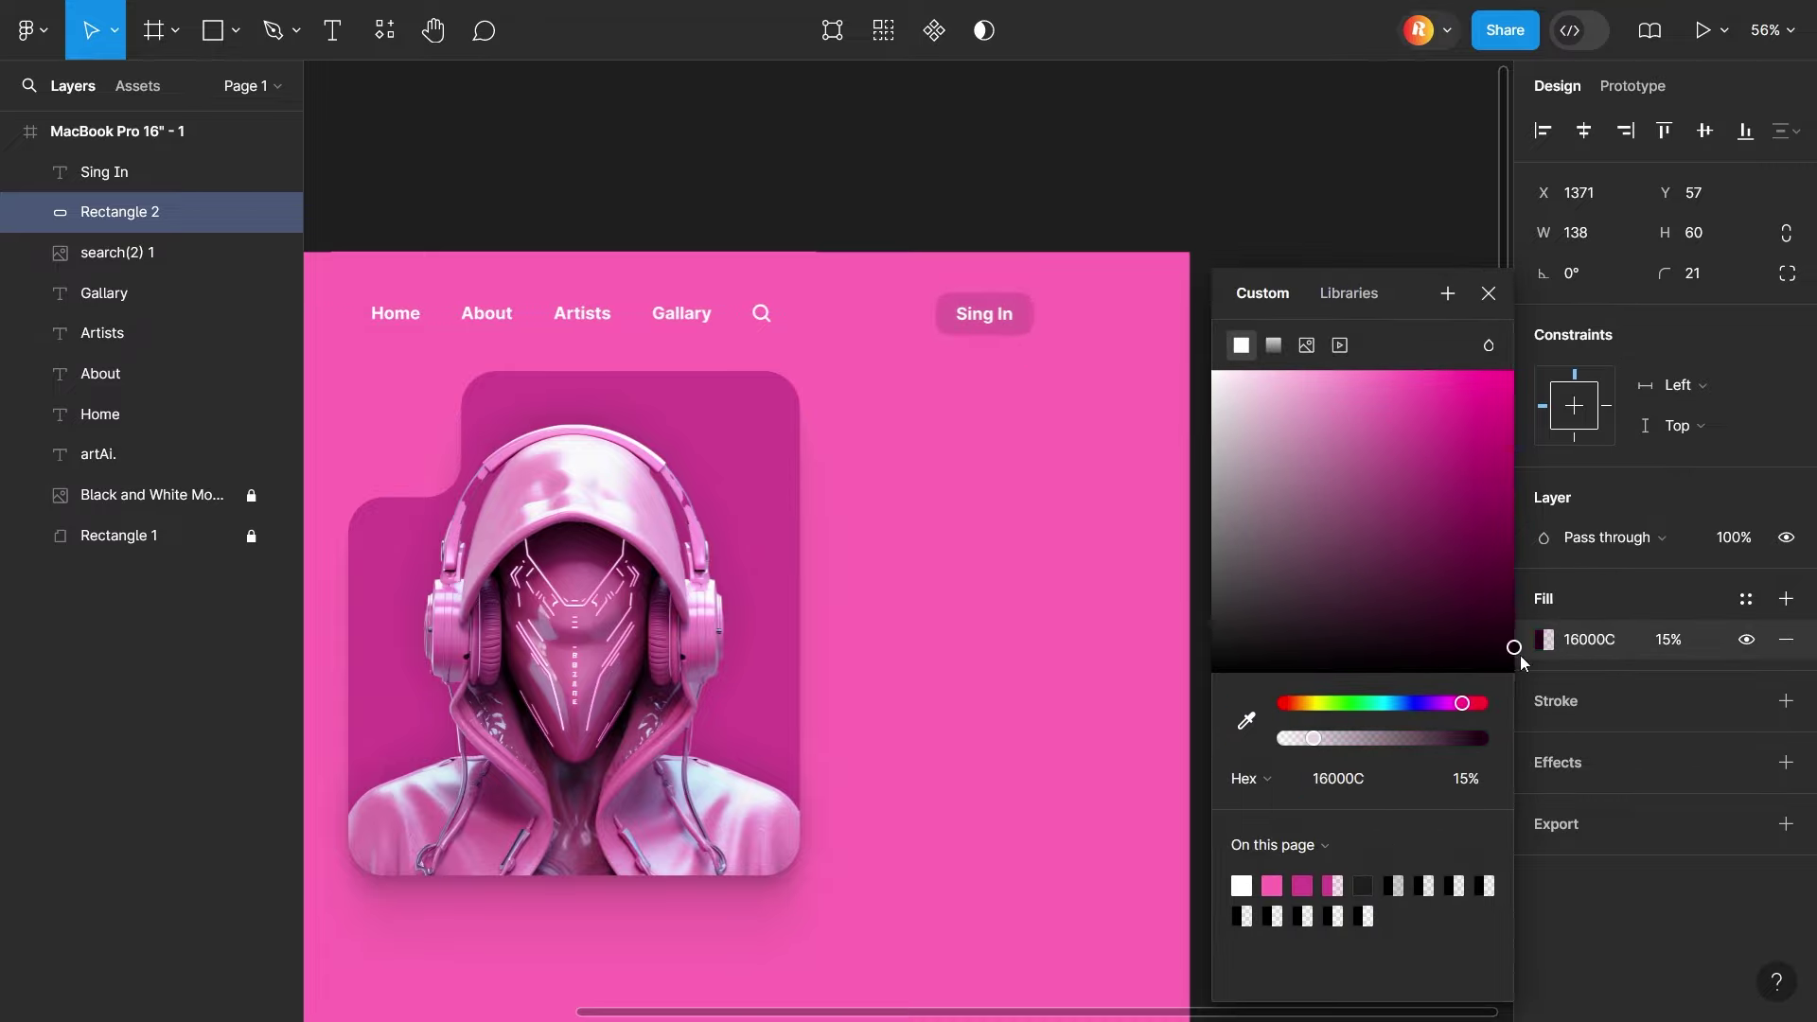
pyautogui.press('Escape')
# Draw six small dots right of Sing In and fill them white (FFFFFF)
pyautogui.scroll(5, 1123, 405)
pyautogui.press('o')
pyautogui.moveTo(1035, 338)
pyautogui.mouseDown()
pyautogui.moveTo(1039, 372)
pyautogui.moveTo(1101, 403)
pyautogui.mouseUp()
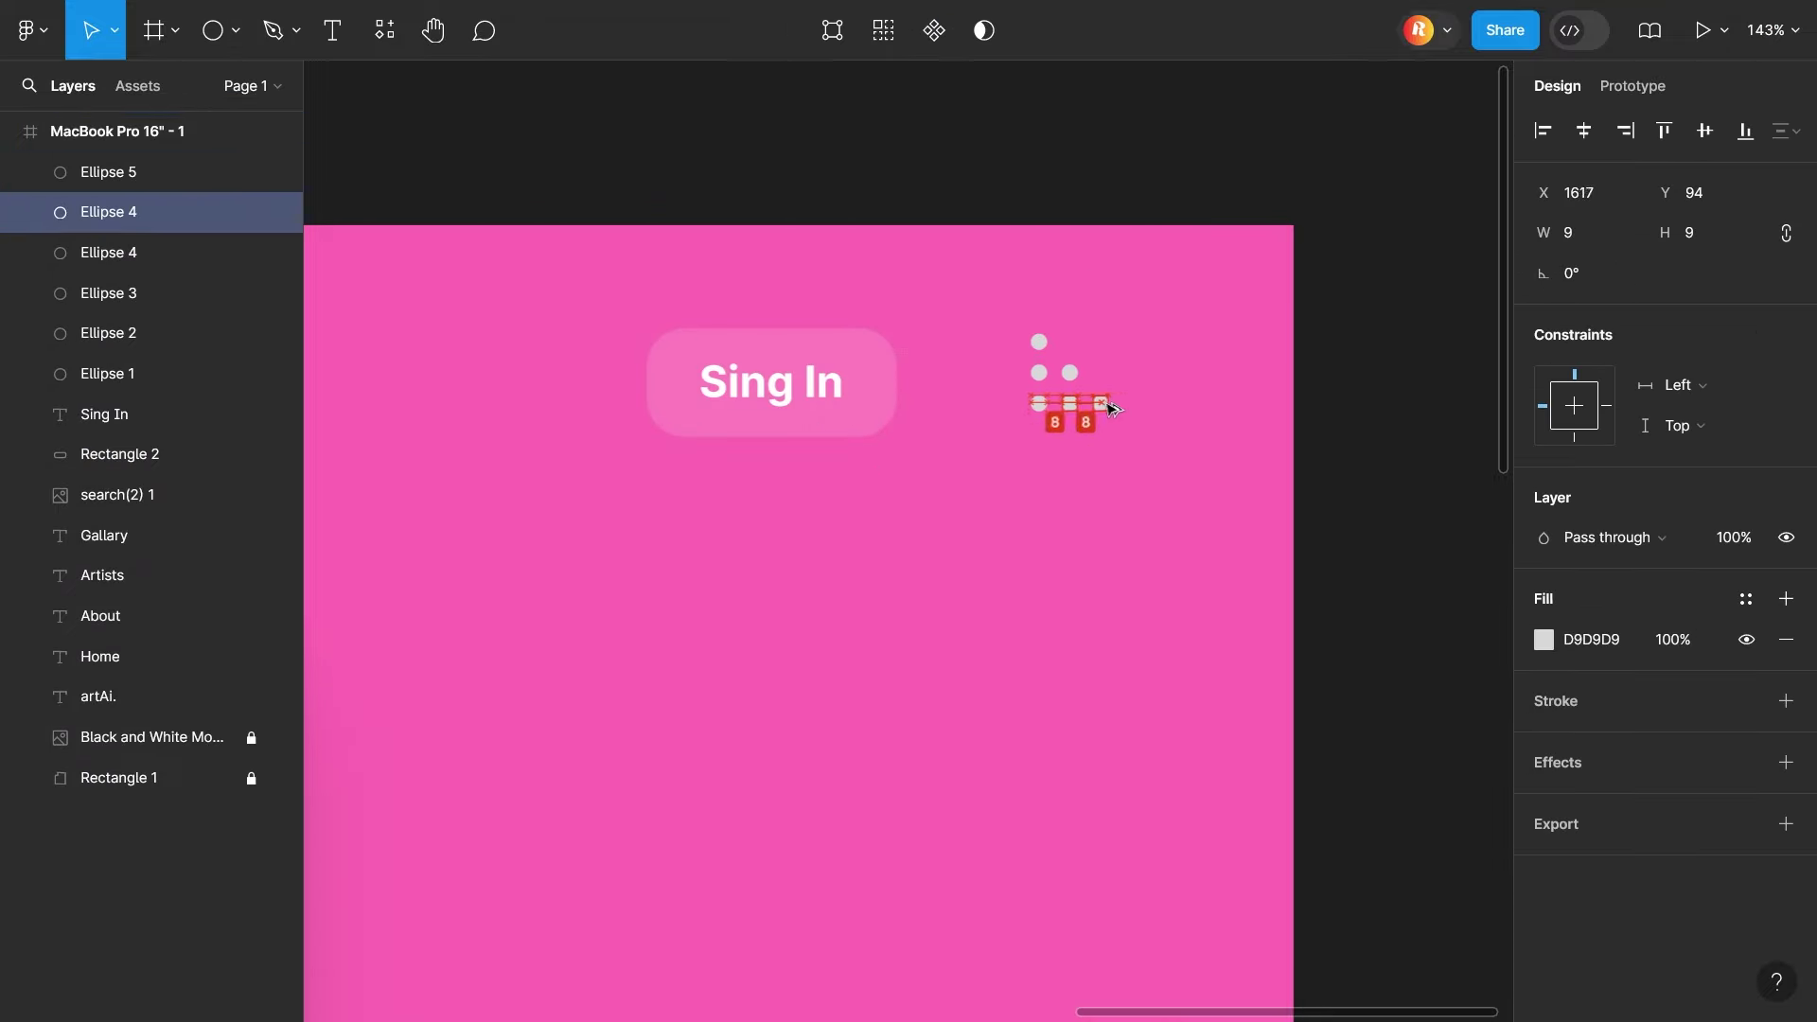
pyautogui.press('Escape')
pyautogui.moveTo(1018, 321); pyautogui.dragTo(1126, 438)
pyautogui.hotkey('shift', '2')
pyautogui.click(1544, 735)
pyautogui.write('FFFFFF')
pyautogui.press('Escape')
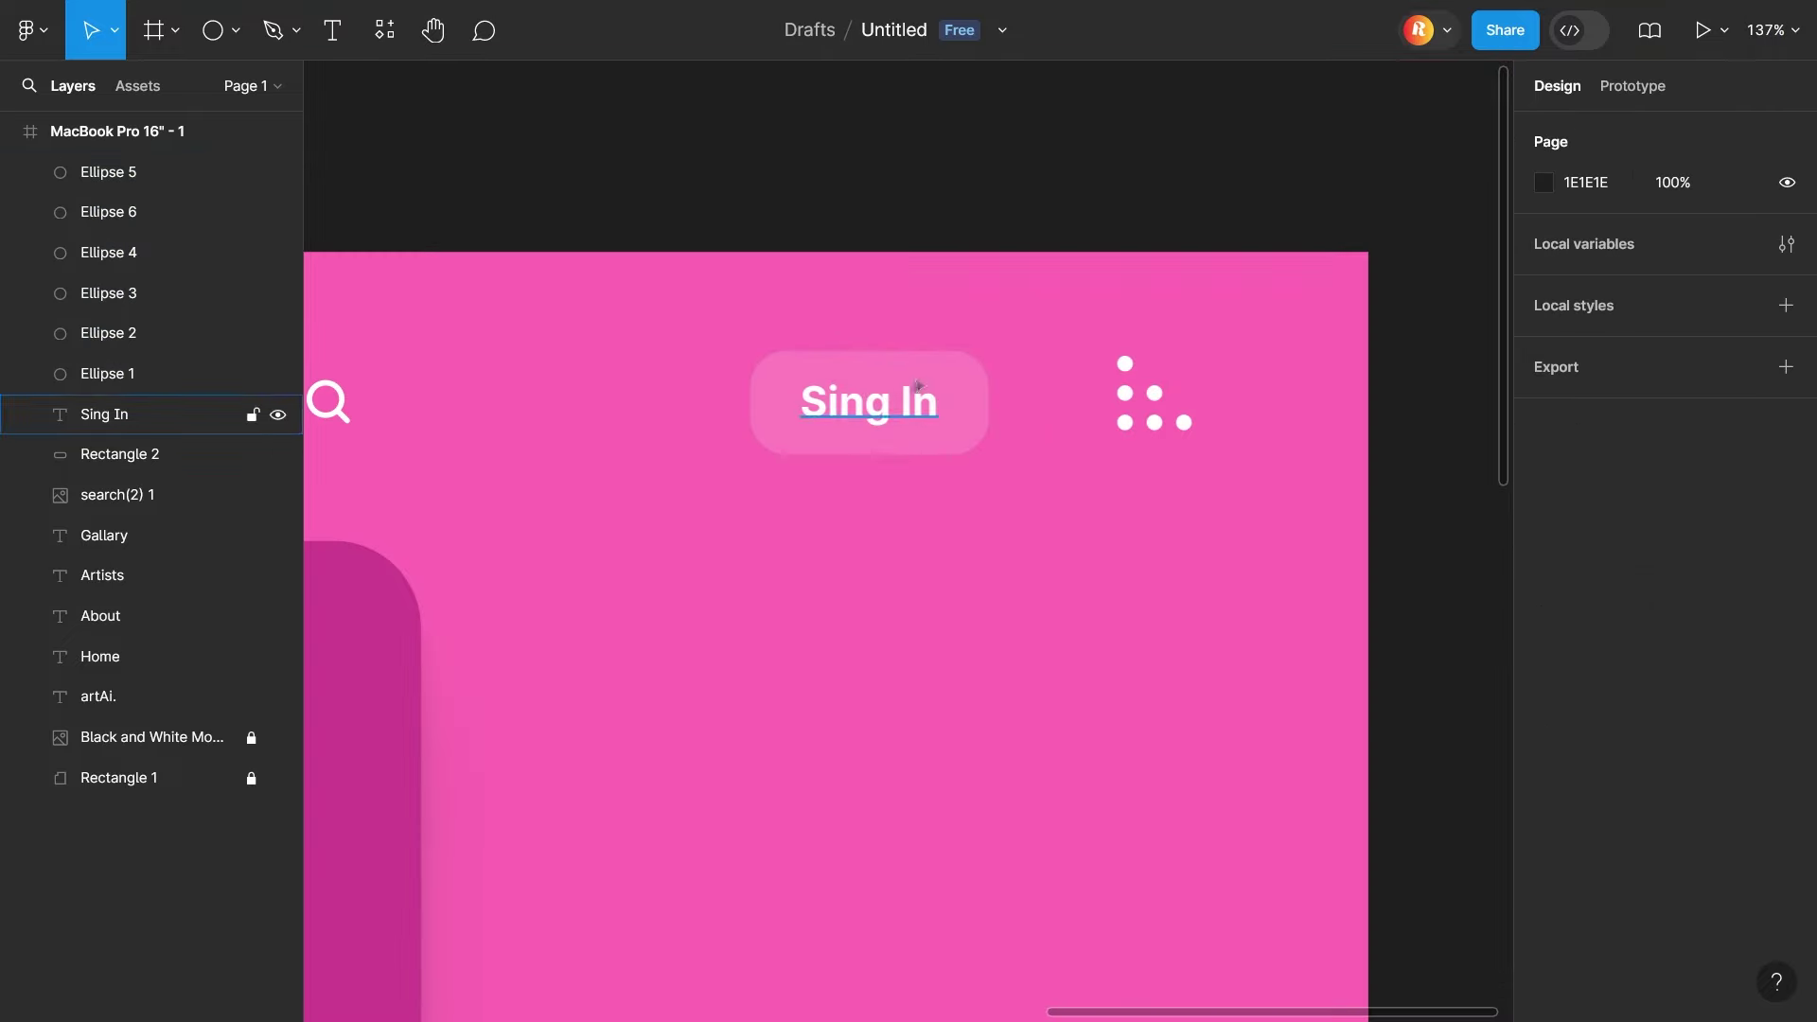
# Put a 60×60 square behind the dots, then group the menu icon and Sing In button
pyautogui.moveTo(918, 385); pyautogui.dragTo(1157, 419)
pyautogui.hotkey('shift', '2')
pyautogui.hotkey('shift', '2')
pyautogui.moveTo(1324, 526); pyautogui.dragTo(1170, 521)
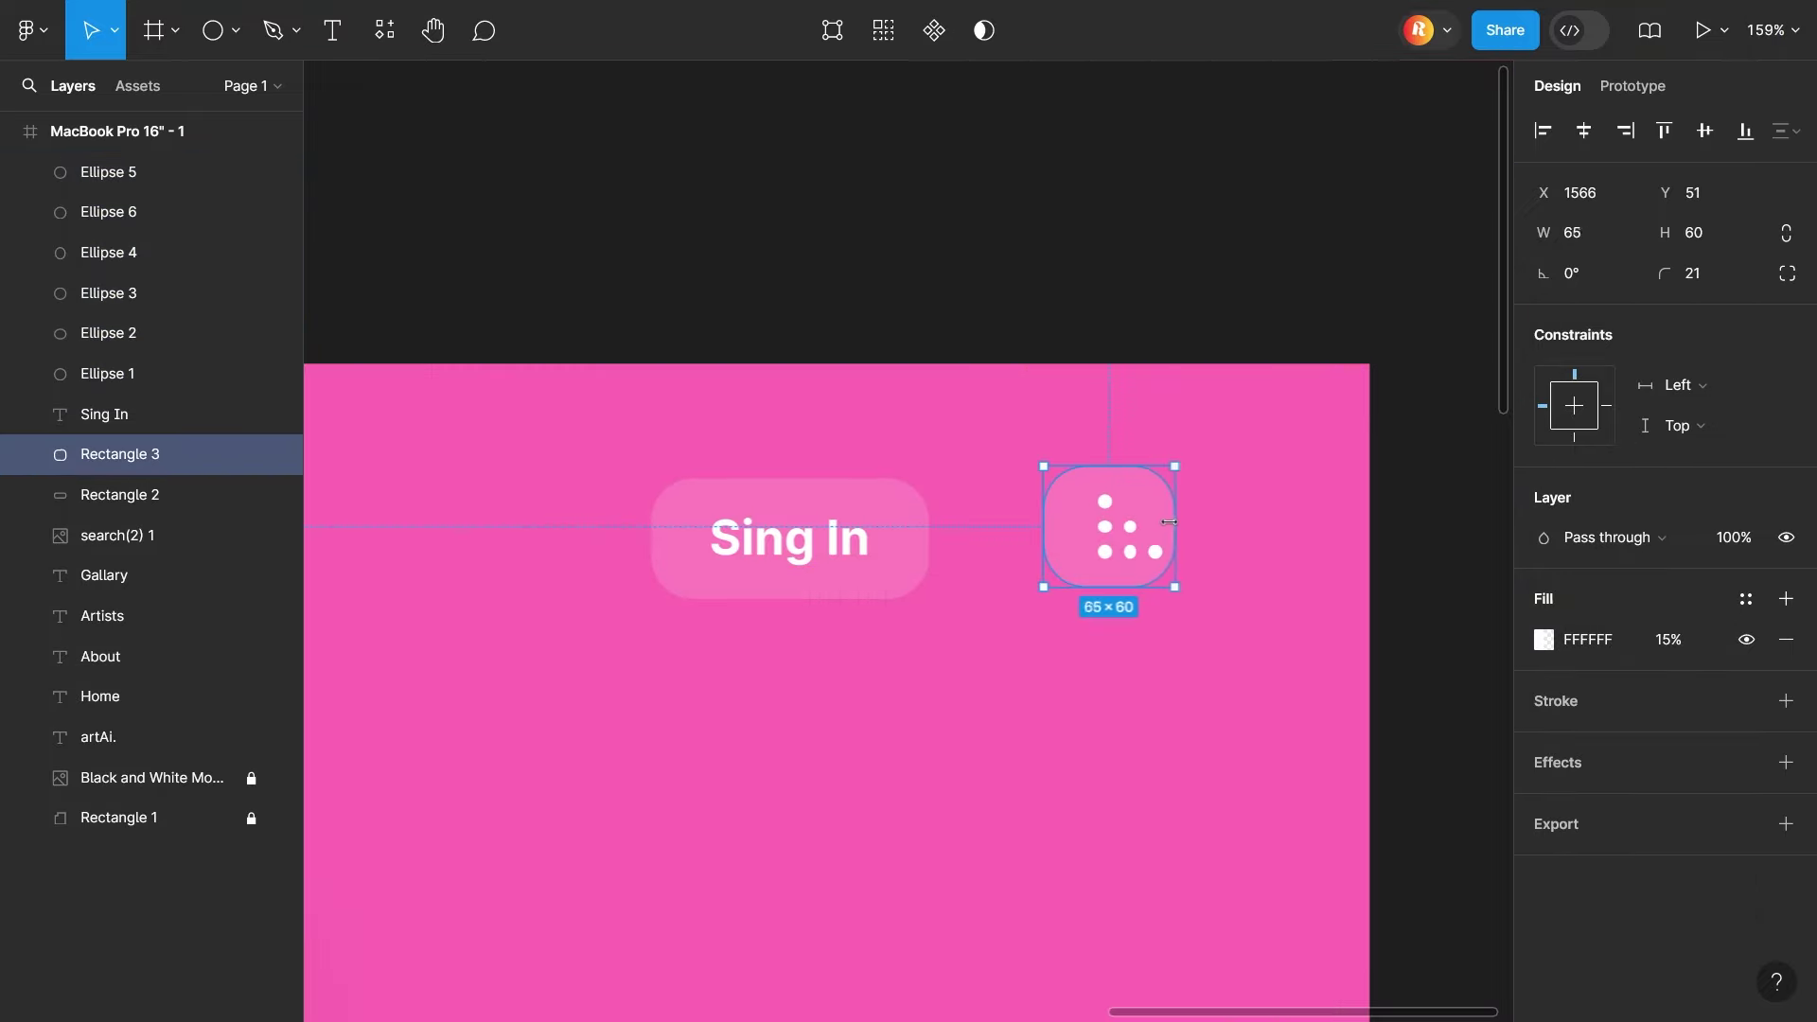
pyautogui.hotkey('shift', '2')
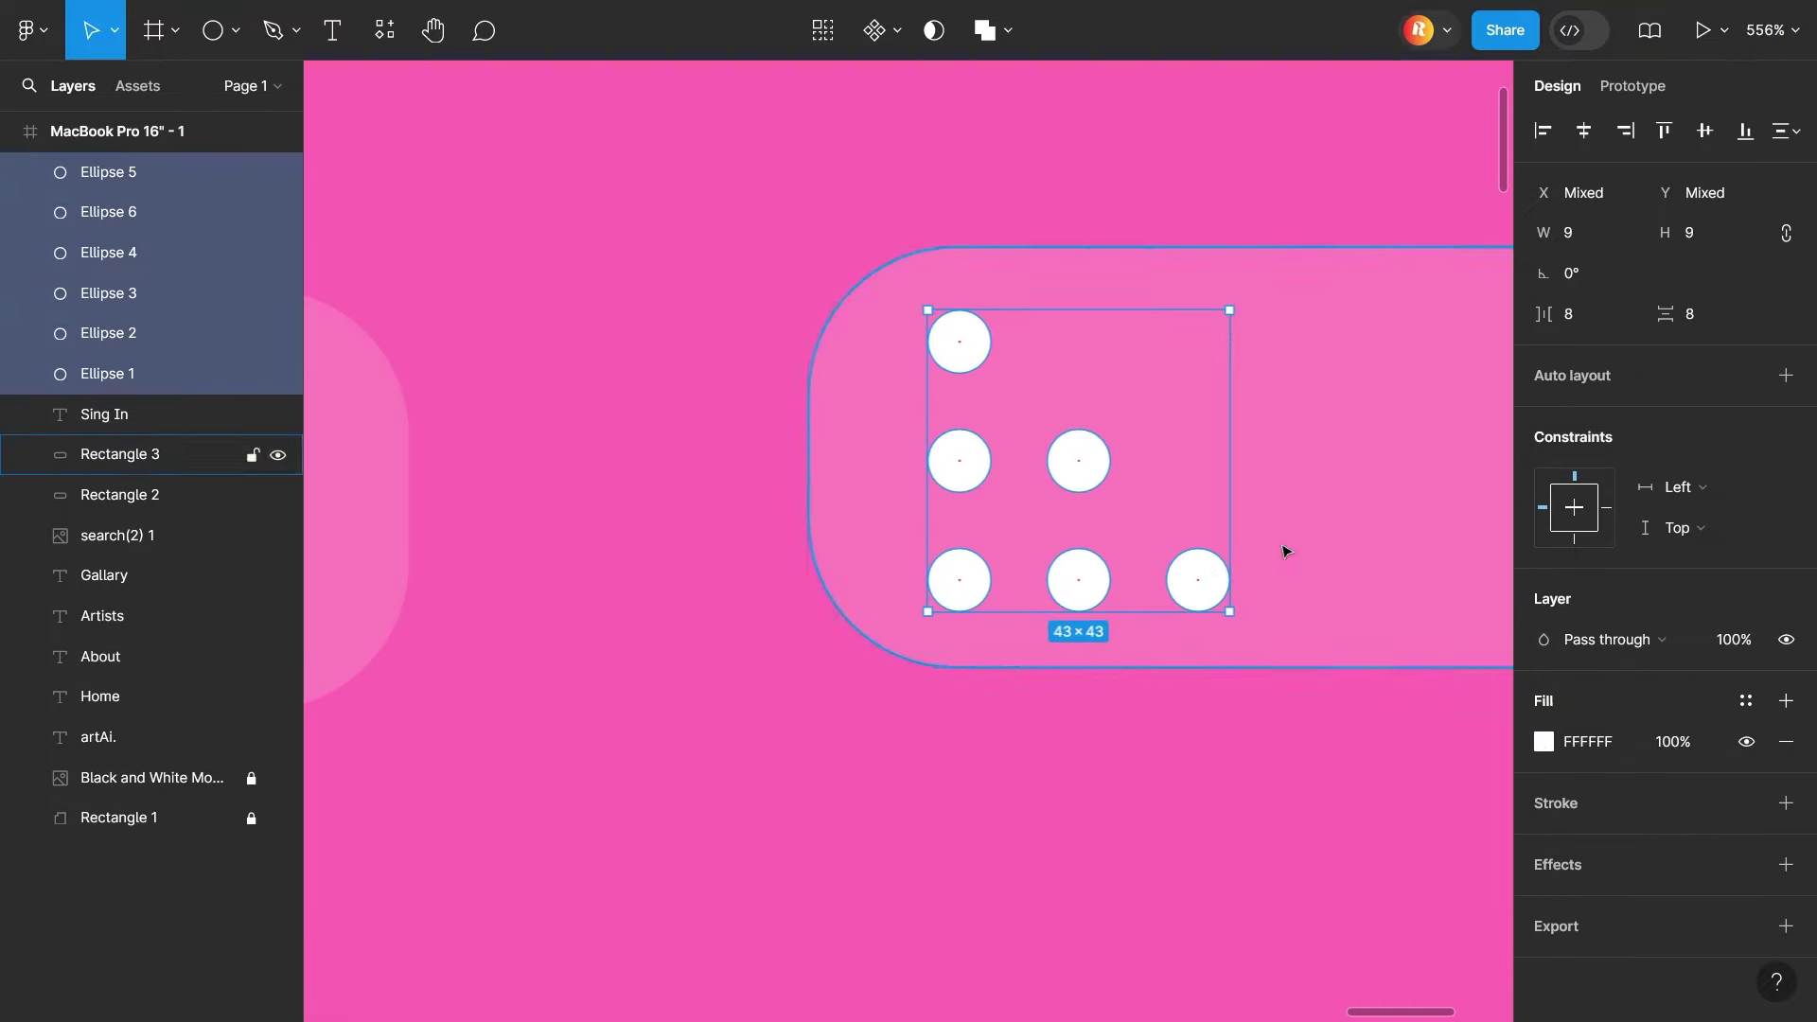
pyautogui.click(1299, 569)
pyautogui.hotkey('ctrl', 'z')
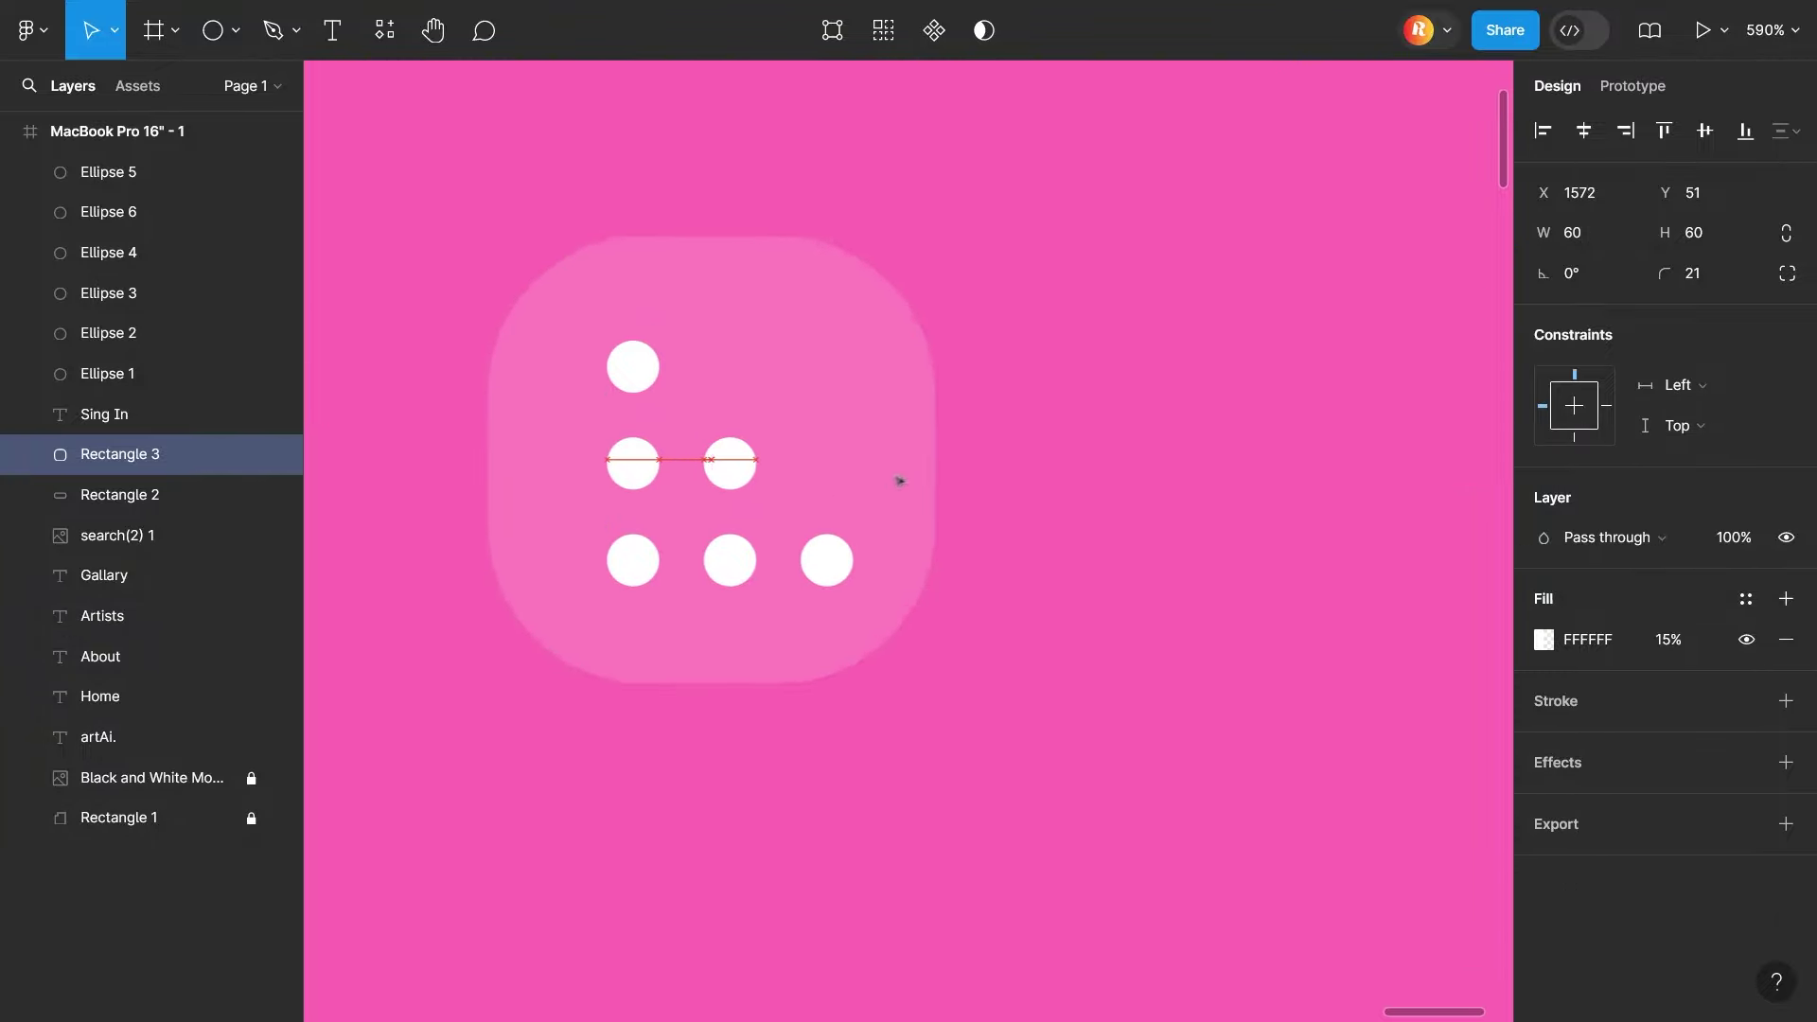
pyautogui.moveTo(896, 479); pyautogui.dragTo(586, 606)
pyautogui.keyDown('shift'); pyautogui.click(632, 367); pyautogui.keyUp('shift')
pyautogui.hotkey('ctrl', 'g')
pyautogui.keyDown('shift'); pyautogui.click(889, 644); pyautogui.keyUp('shift')
pyautogui.hotkey('shift', '1')
pyautogui.hotkey('ctrl', 'g')
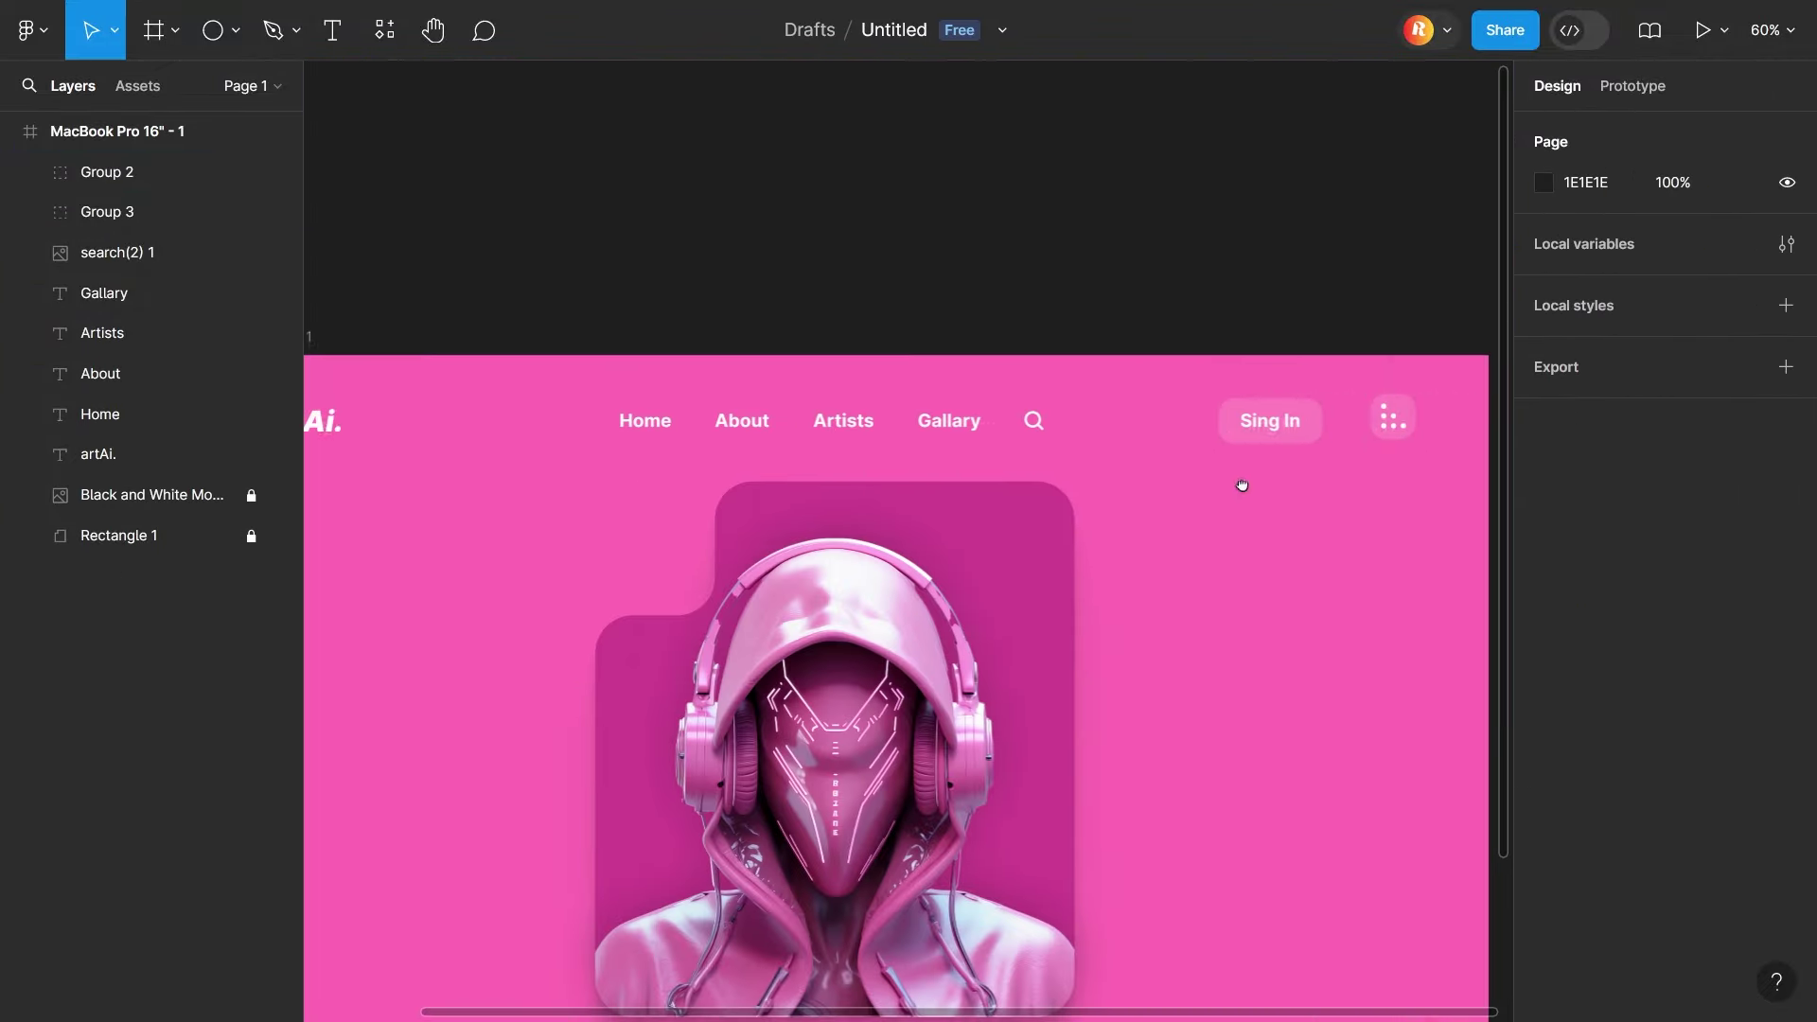
pyautogui.keyDown('shift'); pyautogui.click(1295, 431); pyautogui.keyUp('shift')
# Group the navigation links together
pyautogui.click(117, 251)
pyautogui.keyDown('shift'); pyautogui.click(100, 413); pyautogui.keyUp('shift')
pyautogui.hotkey('ctrl', 'g')
pyautogui.hotkey('ctrl', 'a')
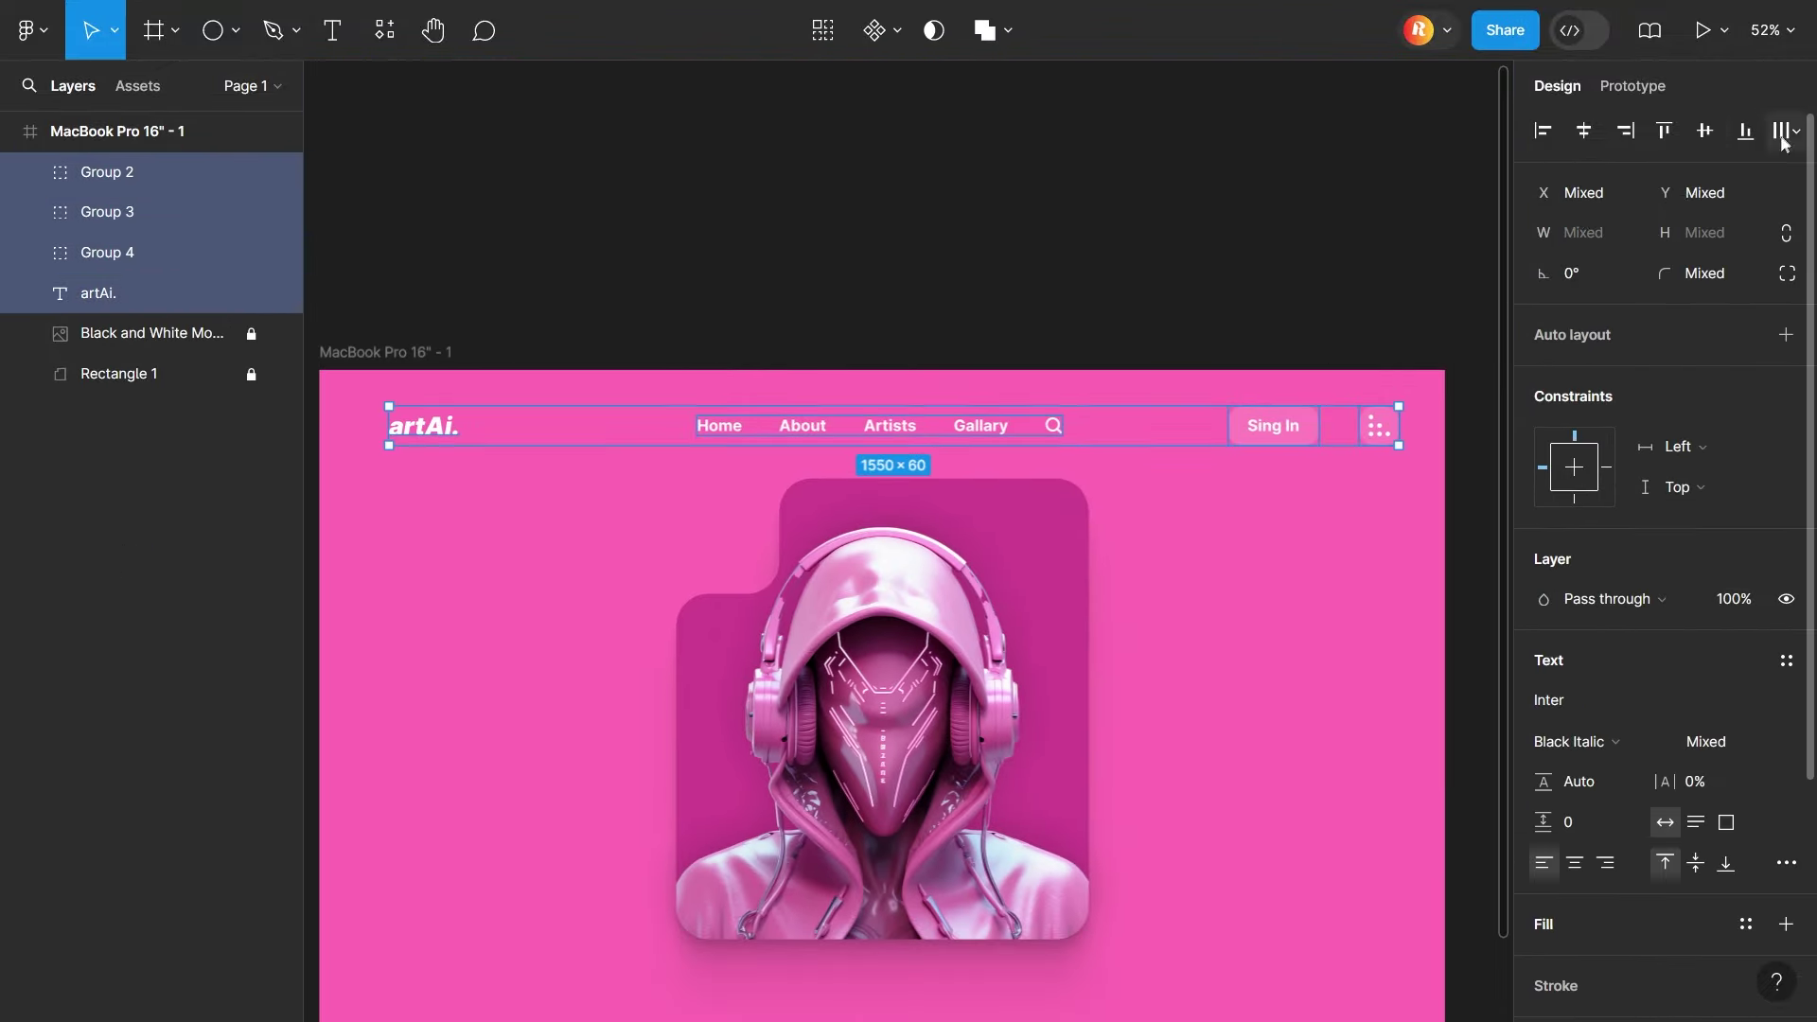
pyautogui.press('Escape')
pyautogui.hotkey('shift', '1')
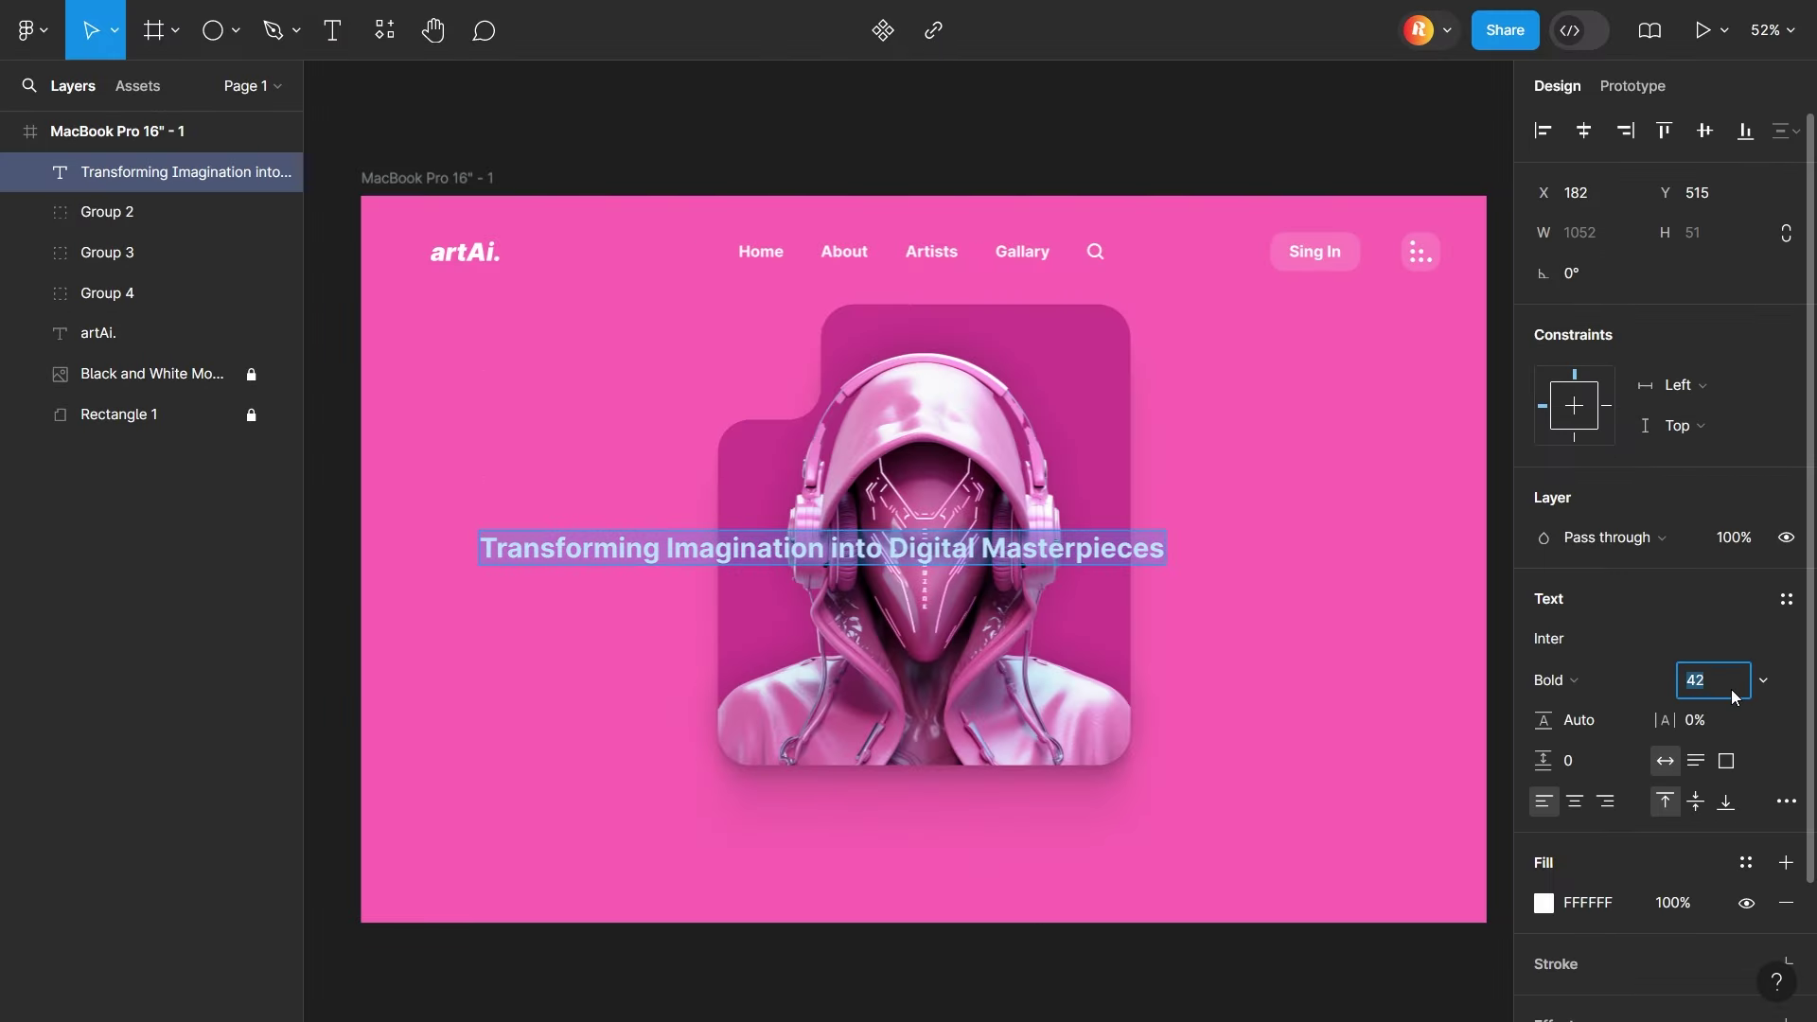
# Change the heading font size and resize its box so it wraps to two lines
pyautogui.write('74')
pyautogui.press('Return')
pyautogui.moveTo(1041, 587); pyautogui.dragTo(1086, 504)
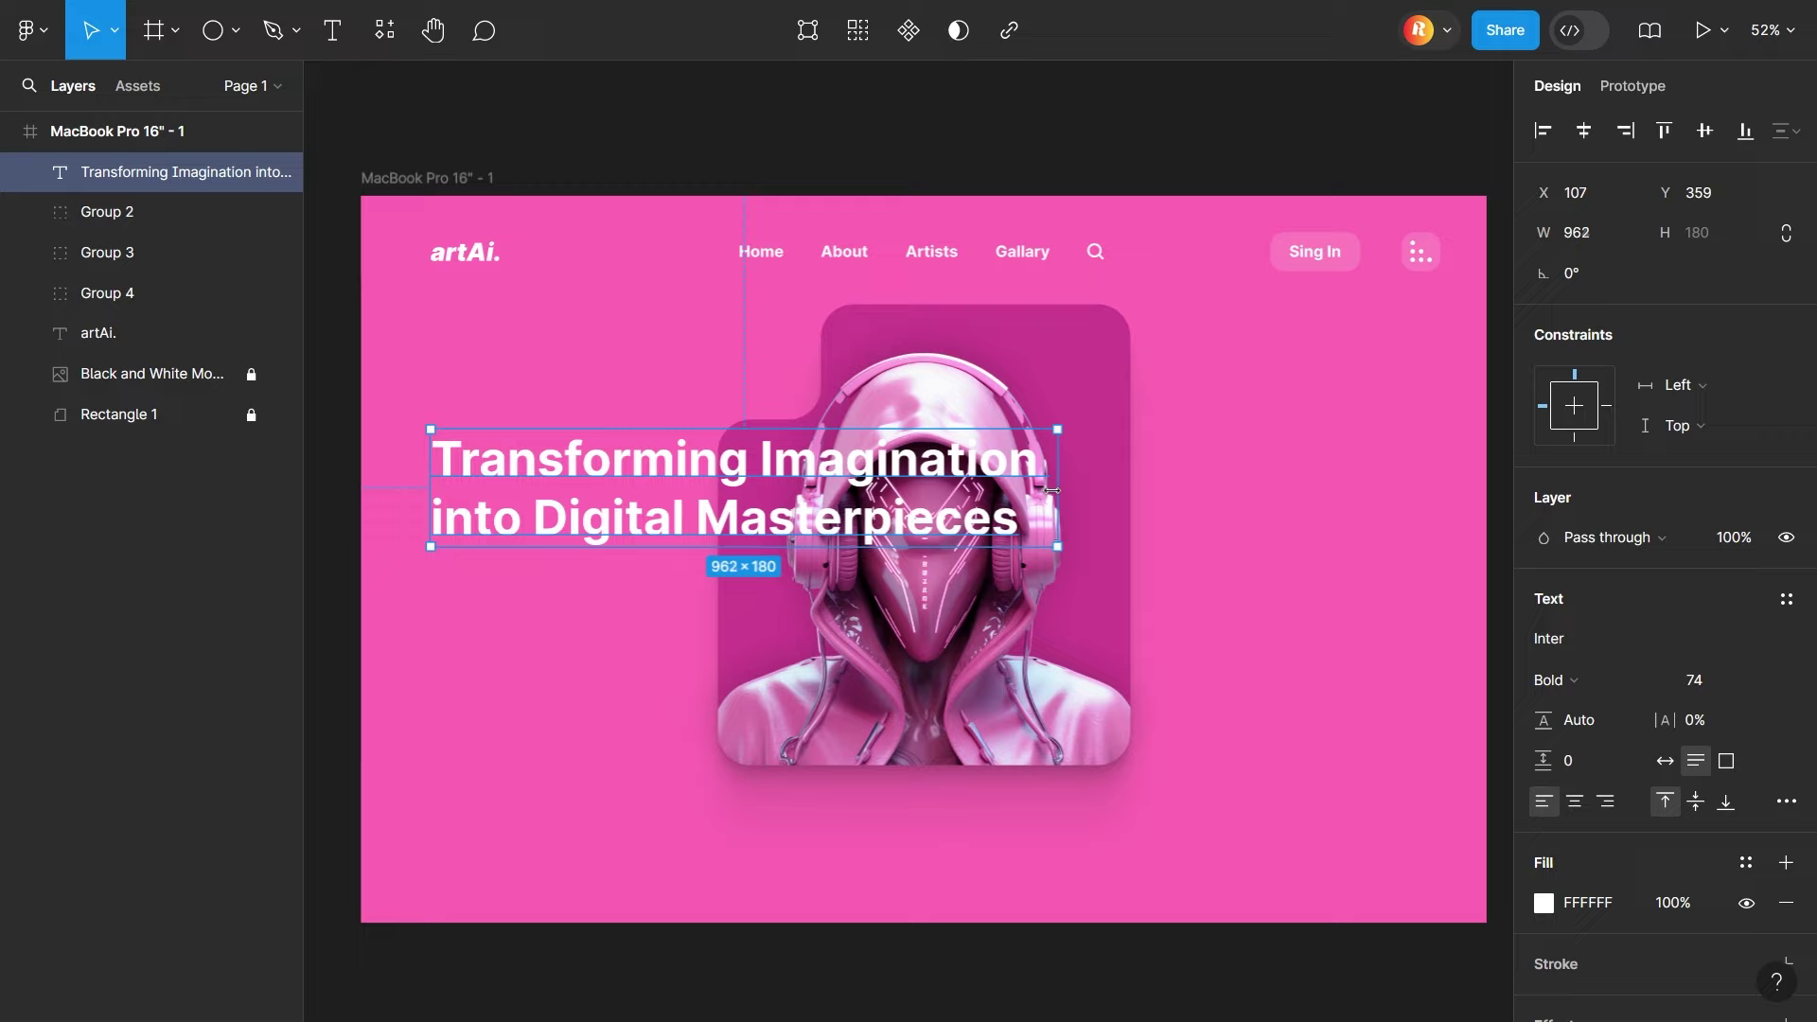
pyautogui.write('5')
pyautogui.press('Return')
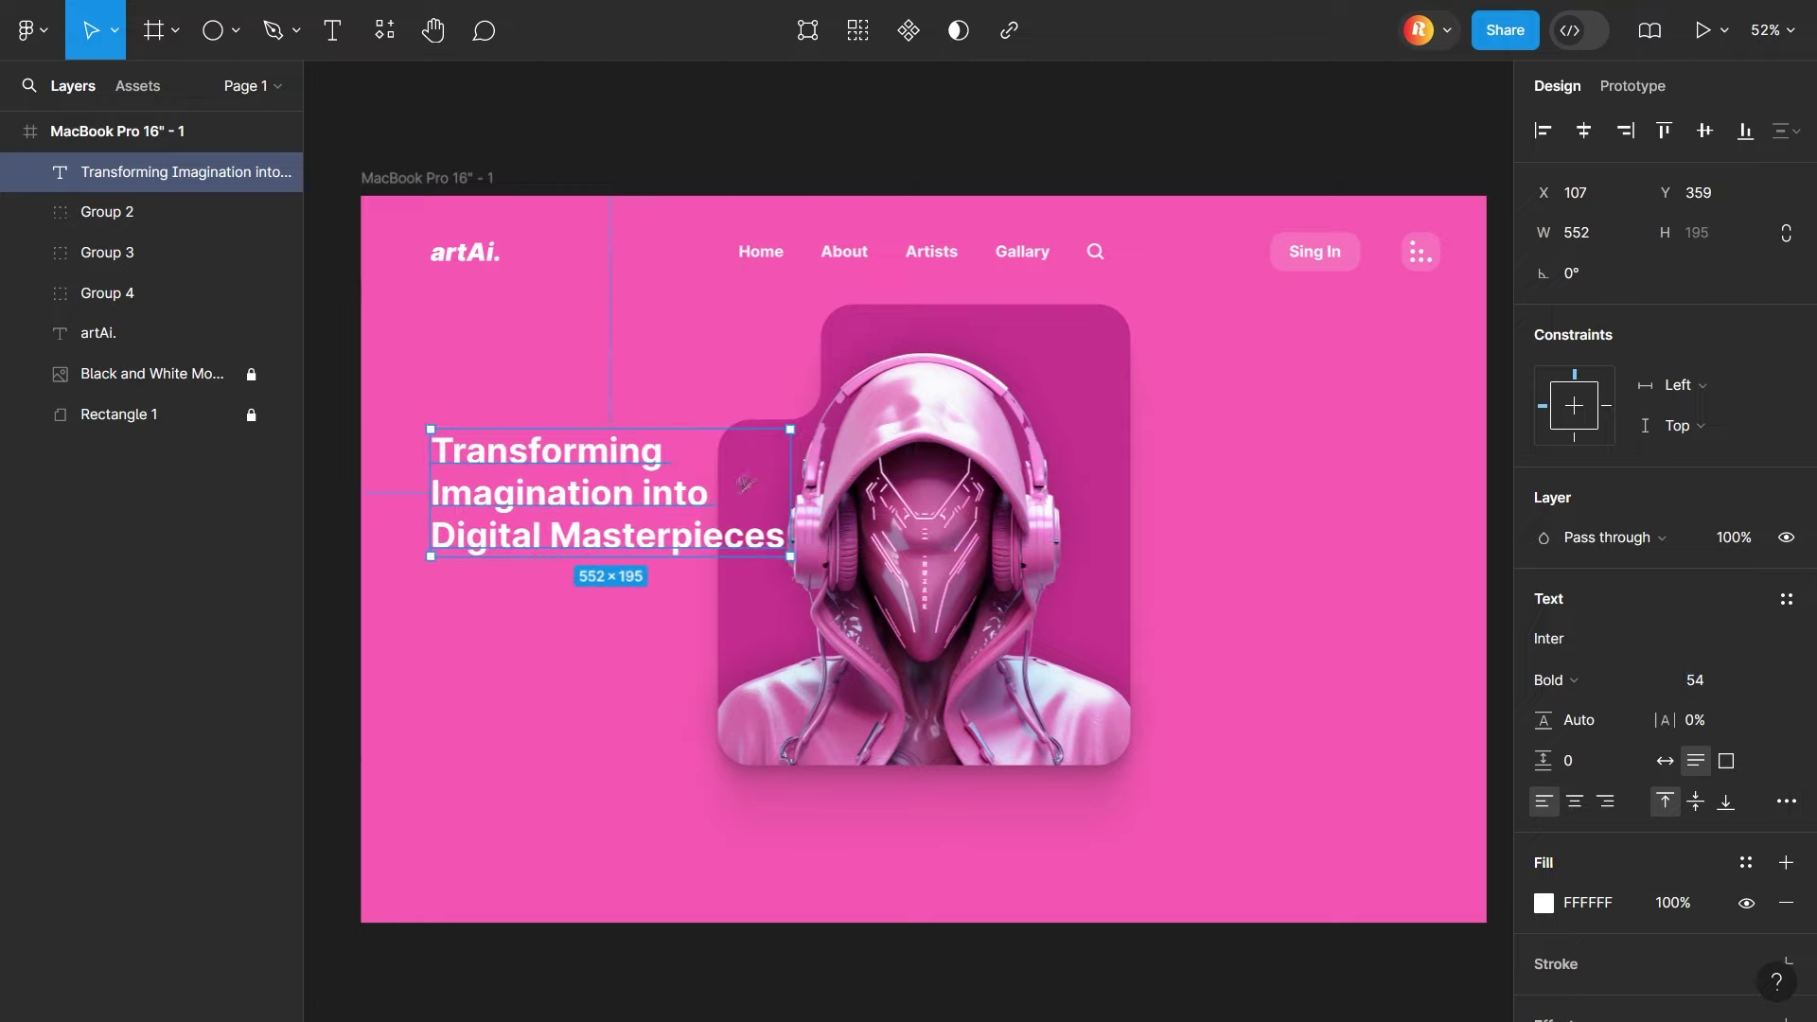
pyautogui.moveTo(790, 429)
pyautogui.mouseDown()
pyautogui.moveTo(886, 319)
pyautogui.moveTo(808, 349)
pyautogui.mouseUp()
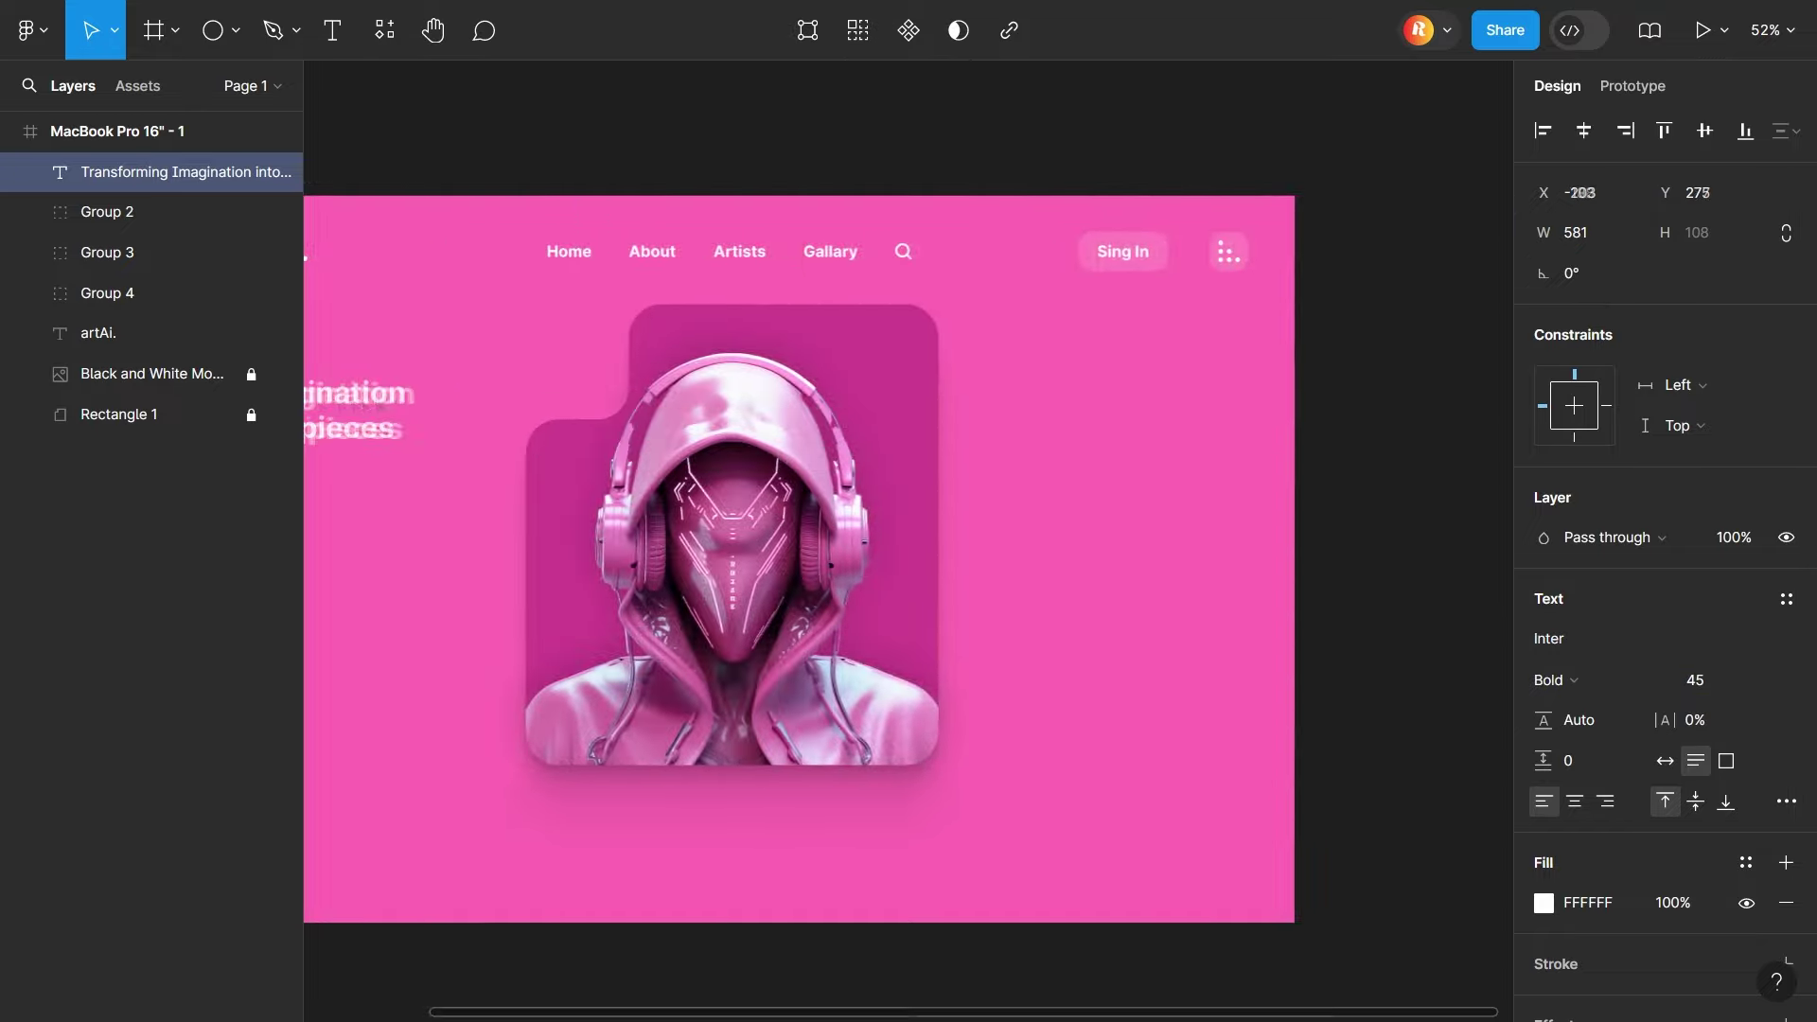
pyautogui.hscroll(-2, 709, 464)
pyautogui.click(625, 574)
# Unlock the image and its backdrop, move them right, and set the heading size to 58
pyautogui.click(114, 414)
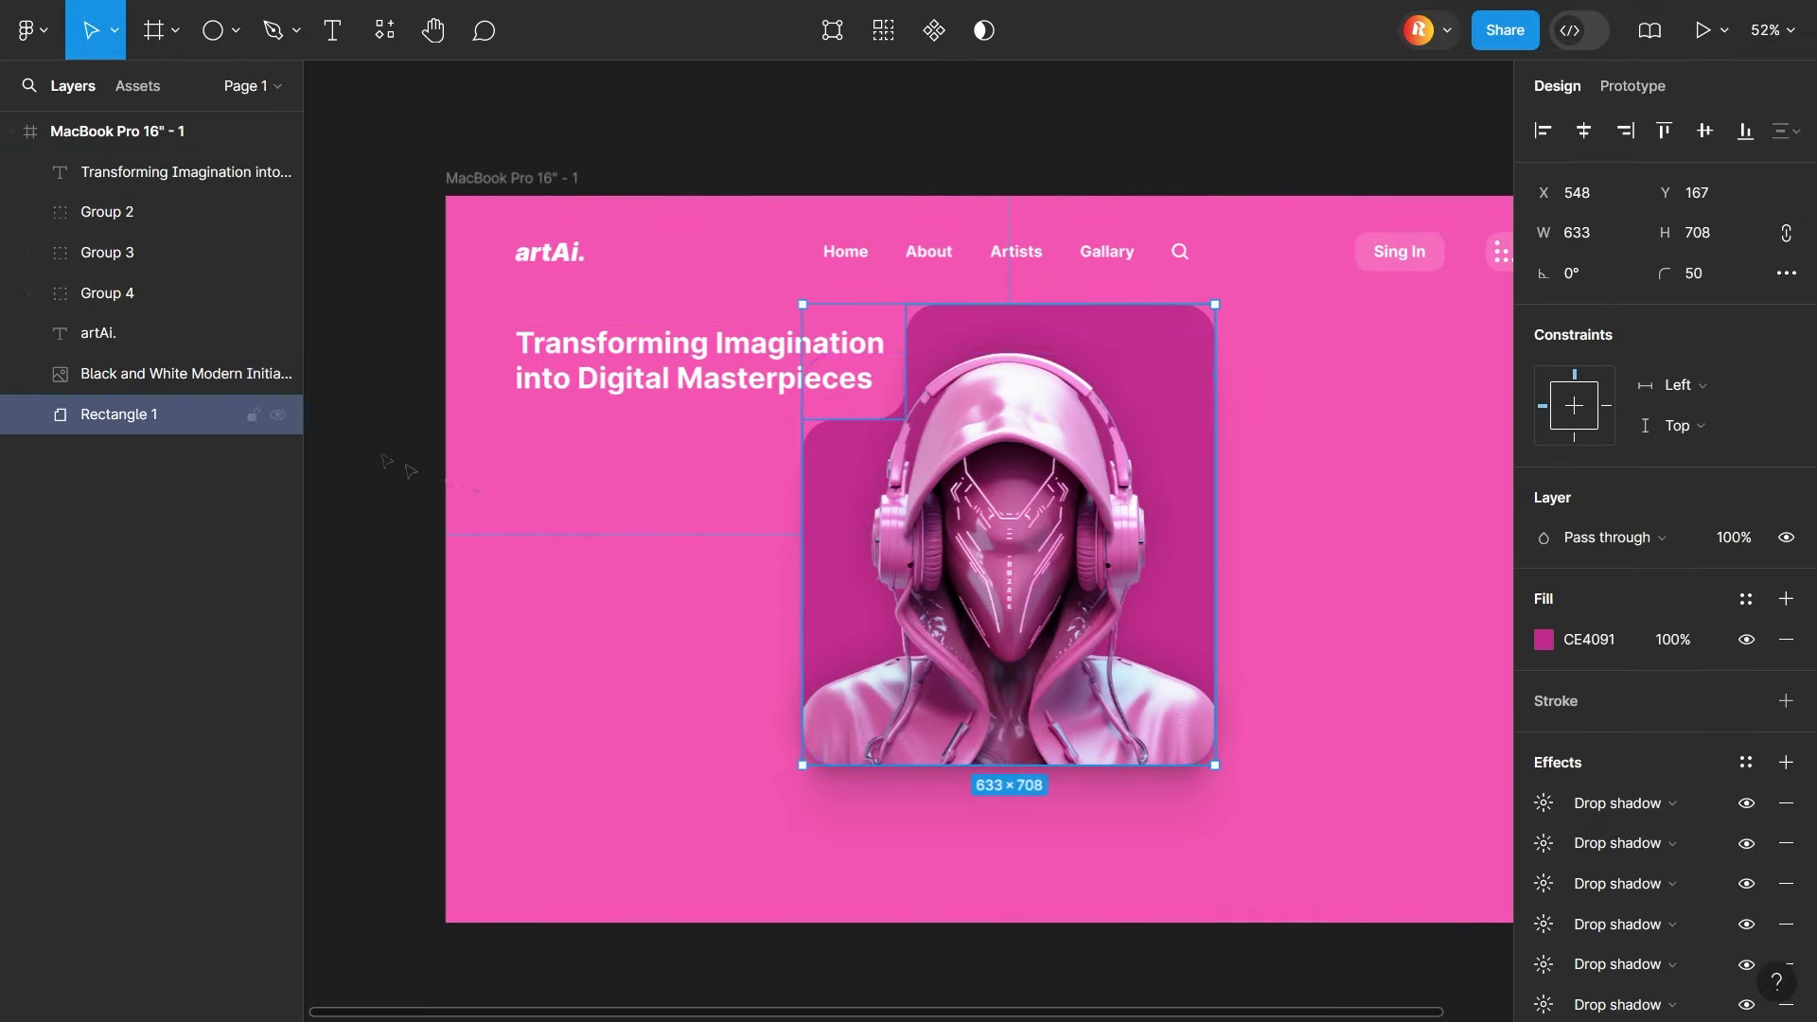
pyautogui.keyDown('shift'); pyautogui.click(142, 373); pyautogui.keyUp('shift')
pyautogui.moveTo(851, 454)
pyautogui.mouseDown()
pyautogui.moveTo(996, 481)
pyautogui.moveTo(995, 444)
pyautogui.mouseUp()
pyautogui.click(757, 397)
pyautogui.click(1694, 679)
pyautogui.write('58')
pyautogui.click(114, 414)
pyautogui.keyDown('shift'); pyautogui.click(142, 374); pyautogui.keyUp('shift')
pyautogui.moveTo(1110, 626); pyautogui.dragTo(1128, 659)
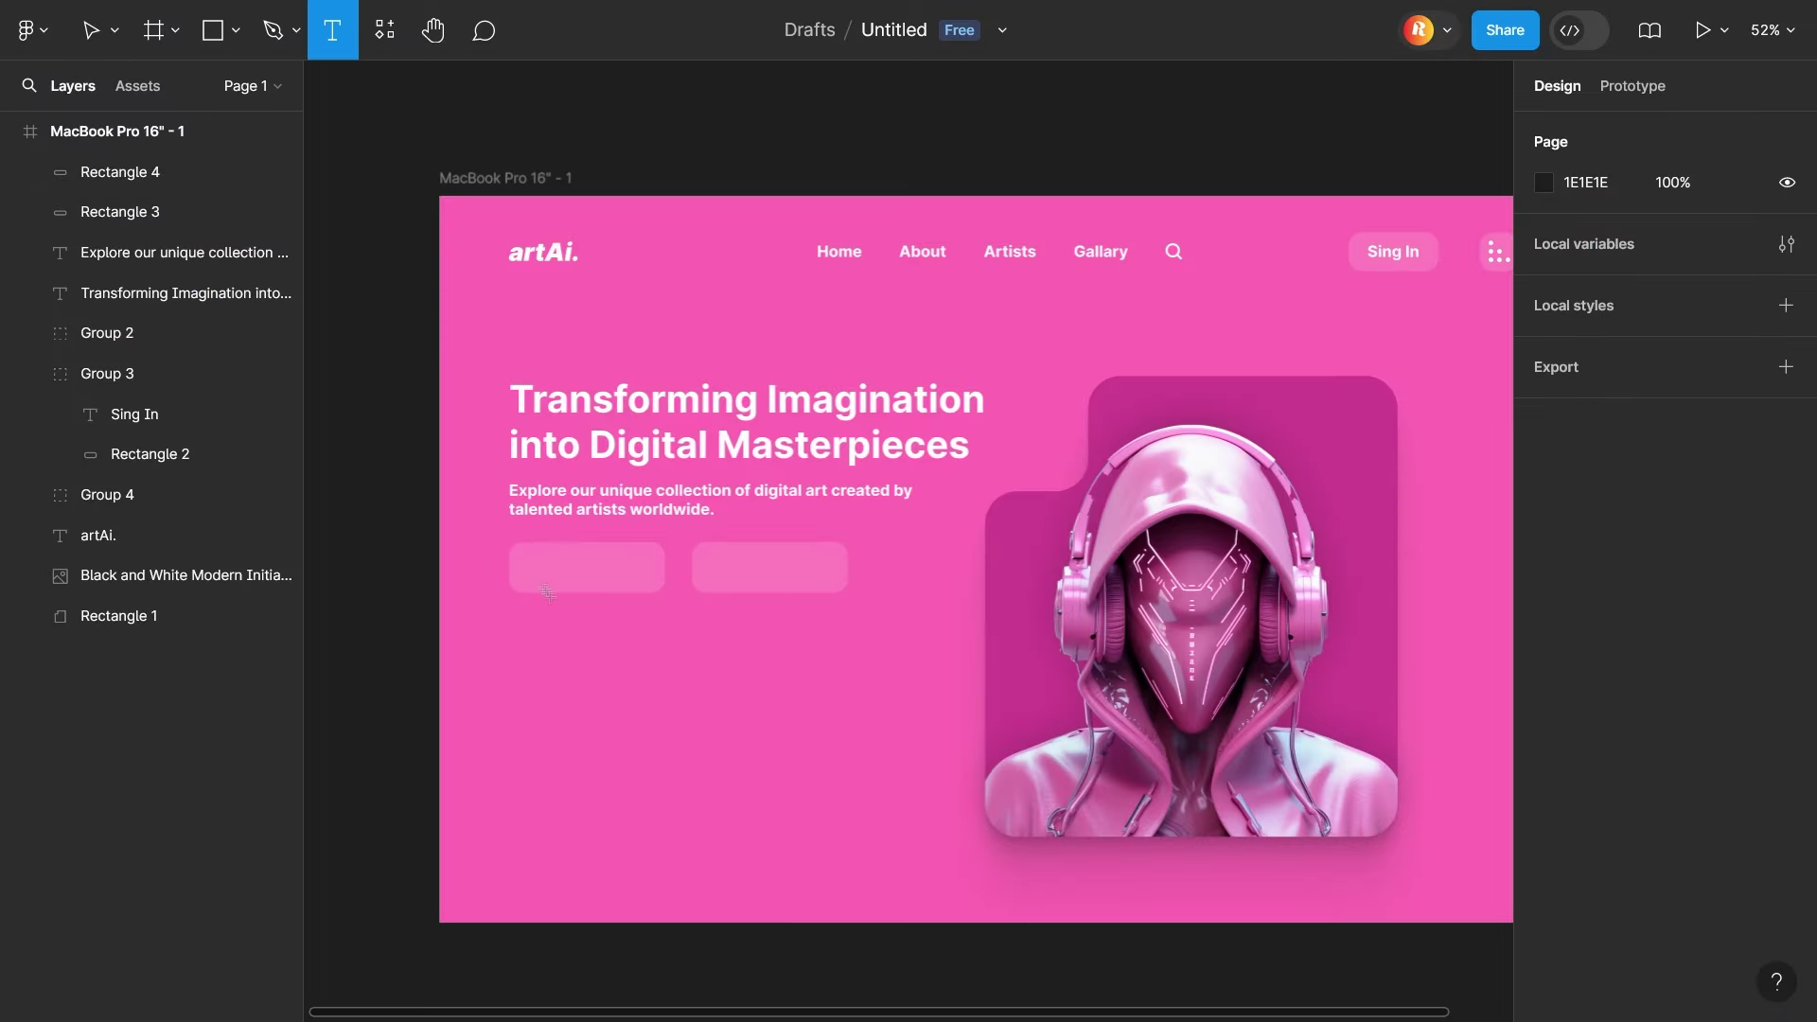
# Make the Learn More label white Medium weight and copy it onto the second button
pyautogui.click(1566, 674)
pyautogui.write('Learn More')
pyautogui.click(1592, 523)
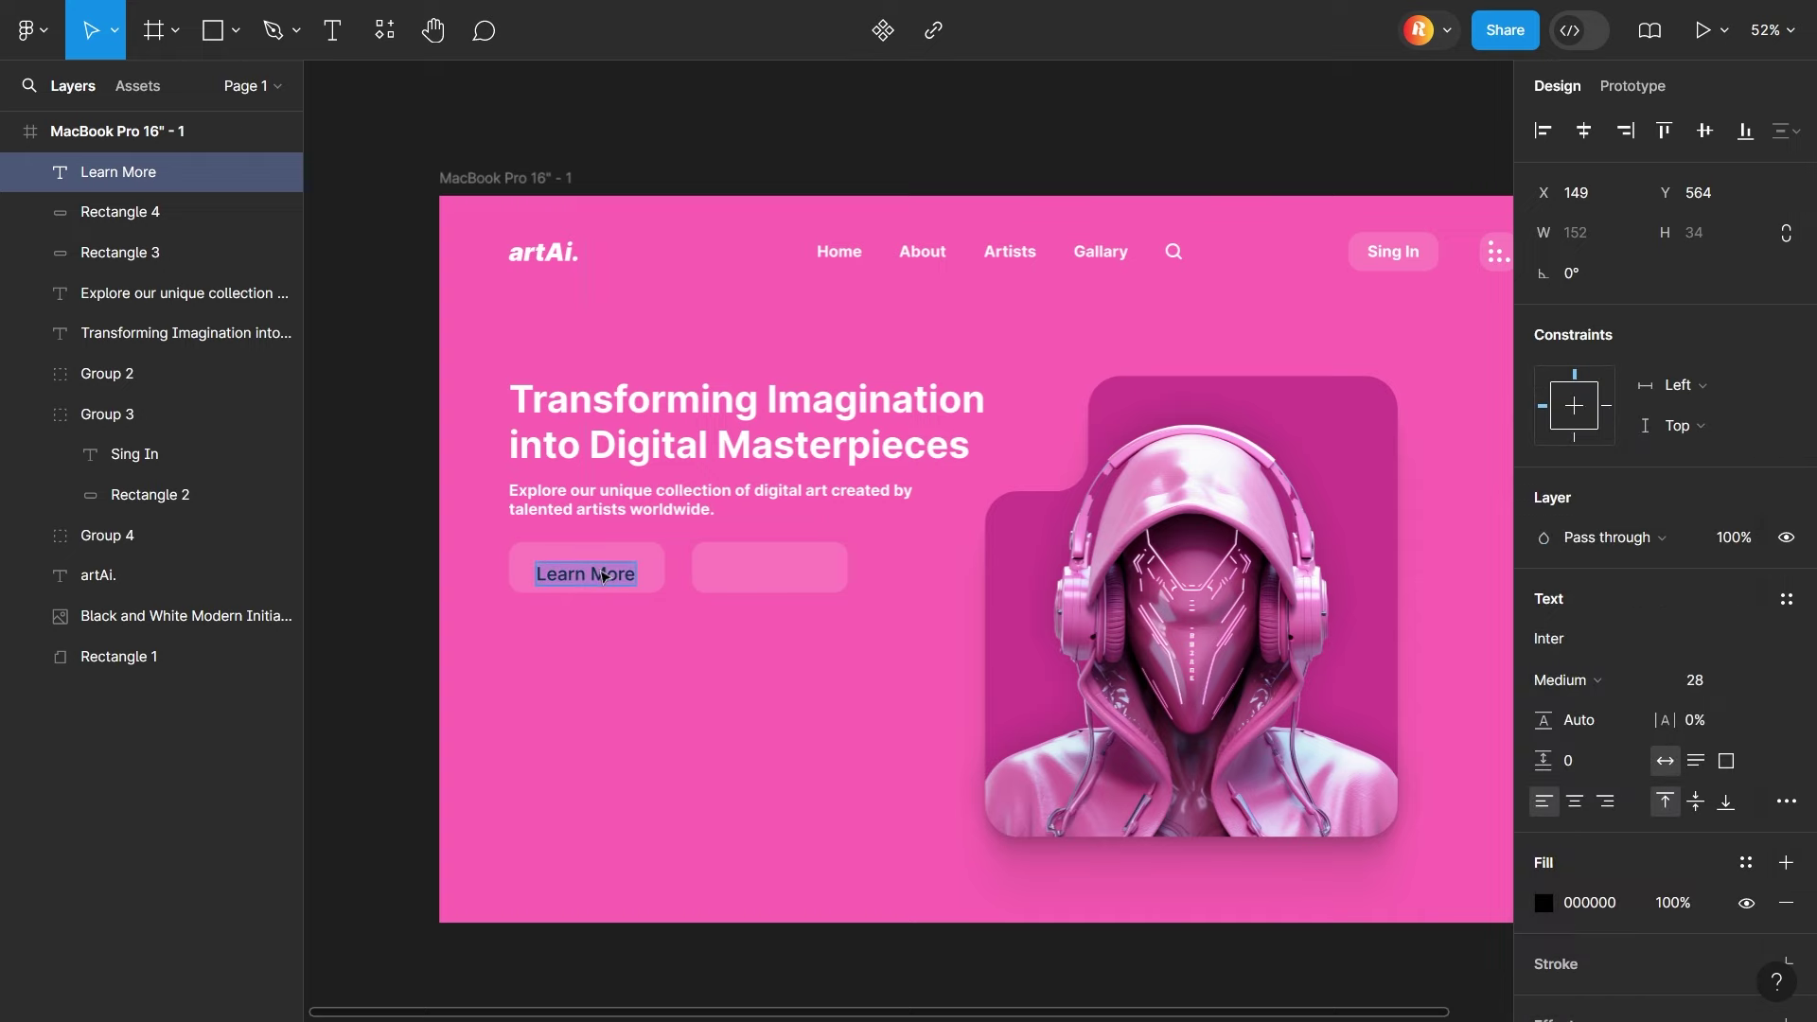
pyautogui.click(1542, 903)
pyautogui.click(694, 643)
pyautogui.moveTo(587, 567); pyautogui.dragTo(774, 576)
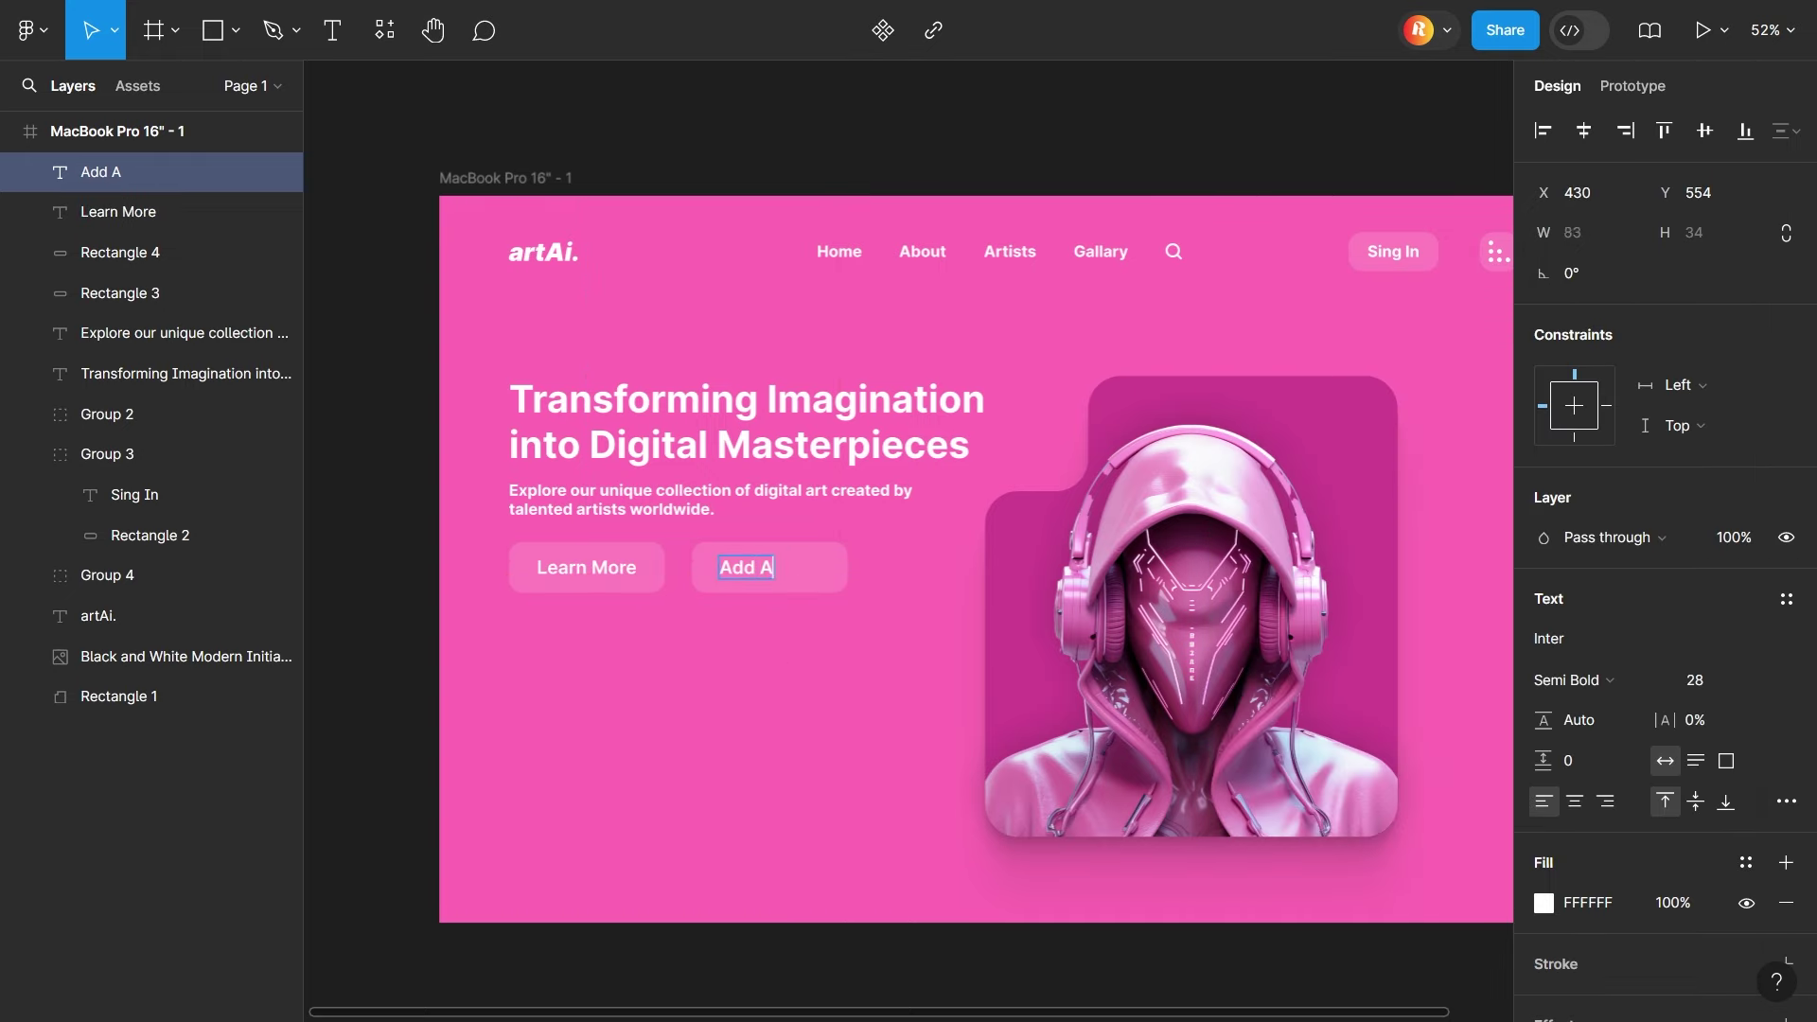
# Remove the Learn More shape's fill and give it an outline stroke
pyautogui.click(822, 593)
pyautogui.click(587, 587)
pyautogui.click(1786, 636)
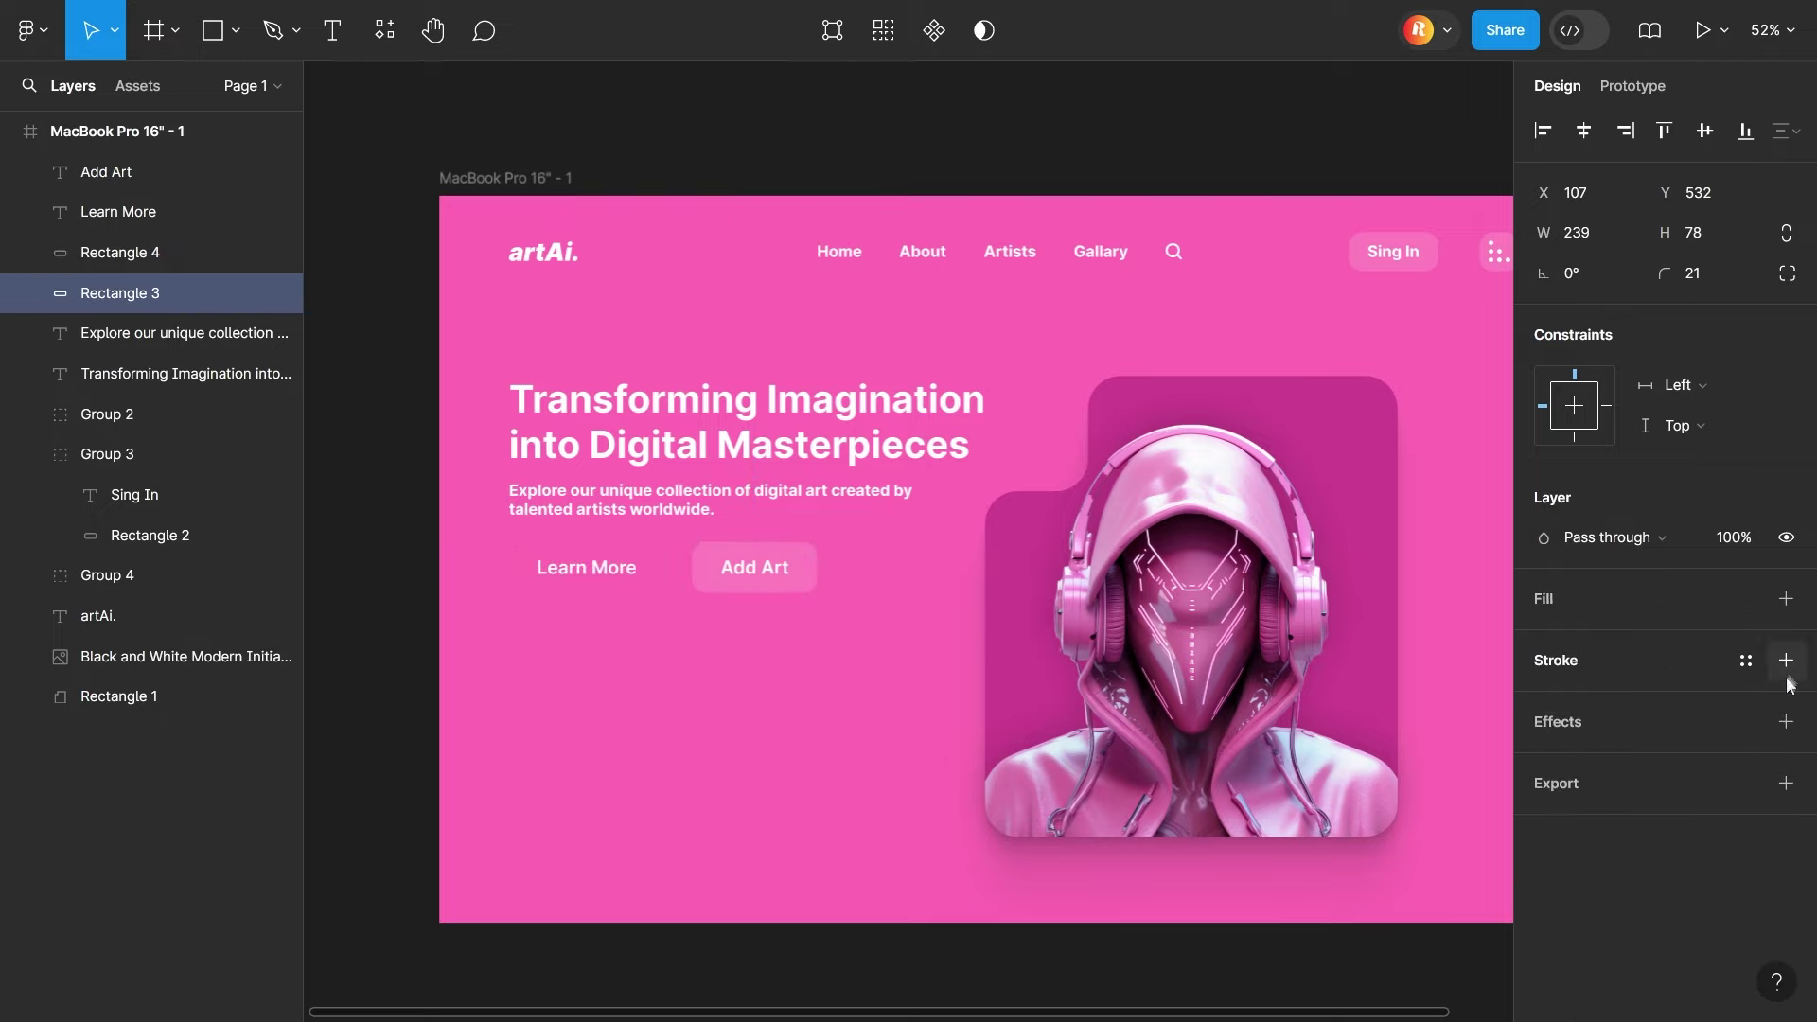
pyautogui.click(1543, 700)
pyautogui.click(1333, 884)
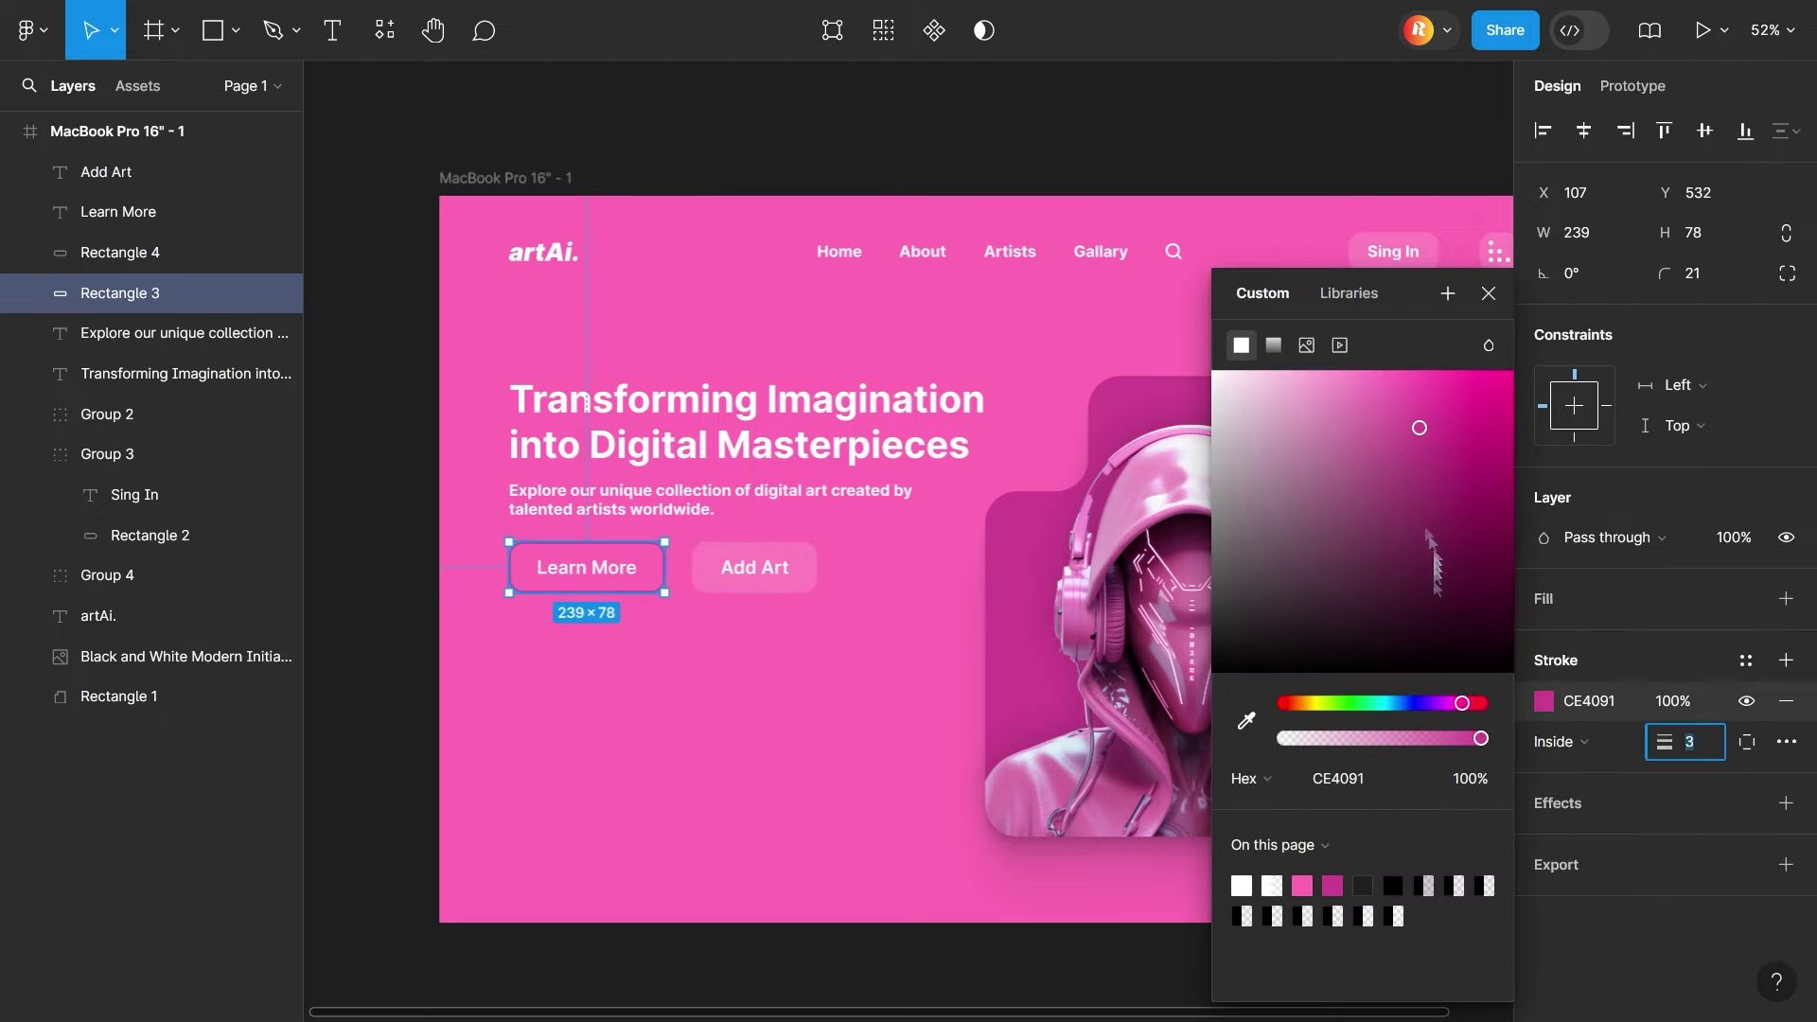
# Select both buttons with their labels and group them
pyautogui.moveTo(852, 643); pyautogui.dragTo(492, 530)
pyautogui.click(648, 656)
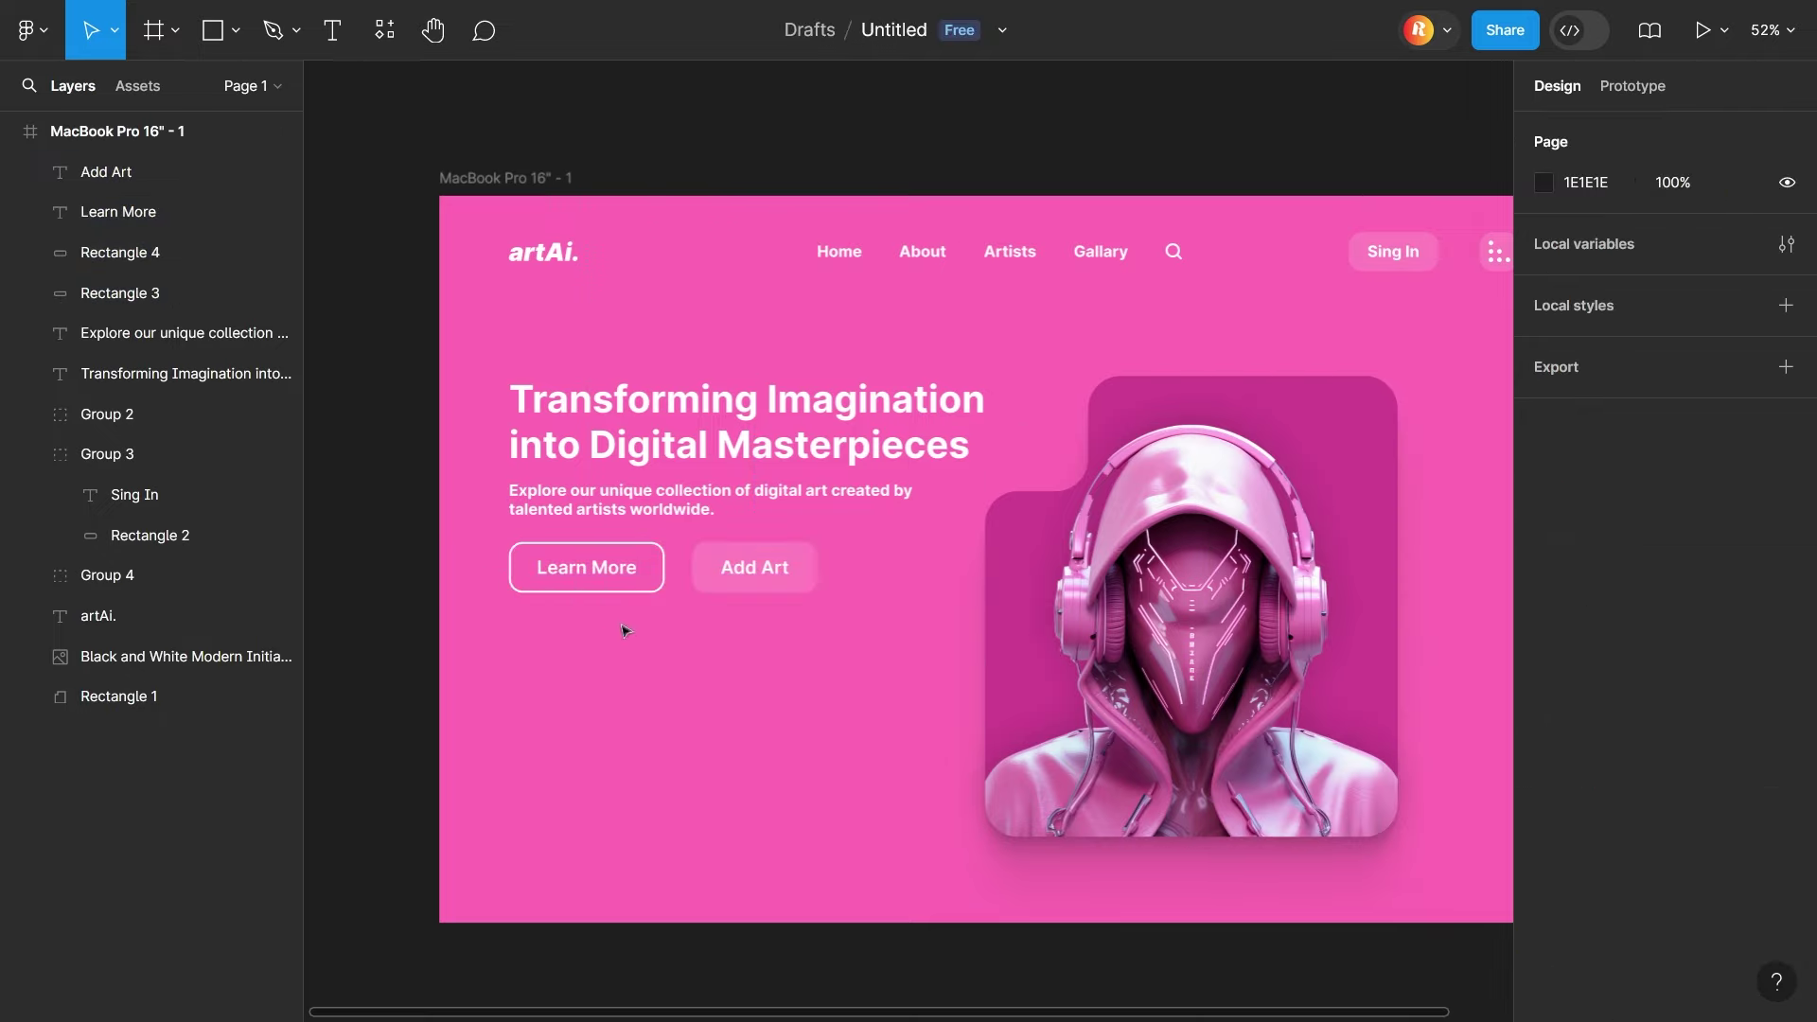
pyautogui.moveTo(852, 644); pyautogui.dragTo(501, 530)
pyautogui.rightClick(506, 567)
pyautogui.click(687, 703)
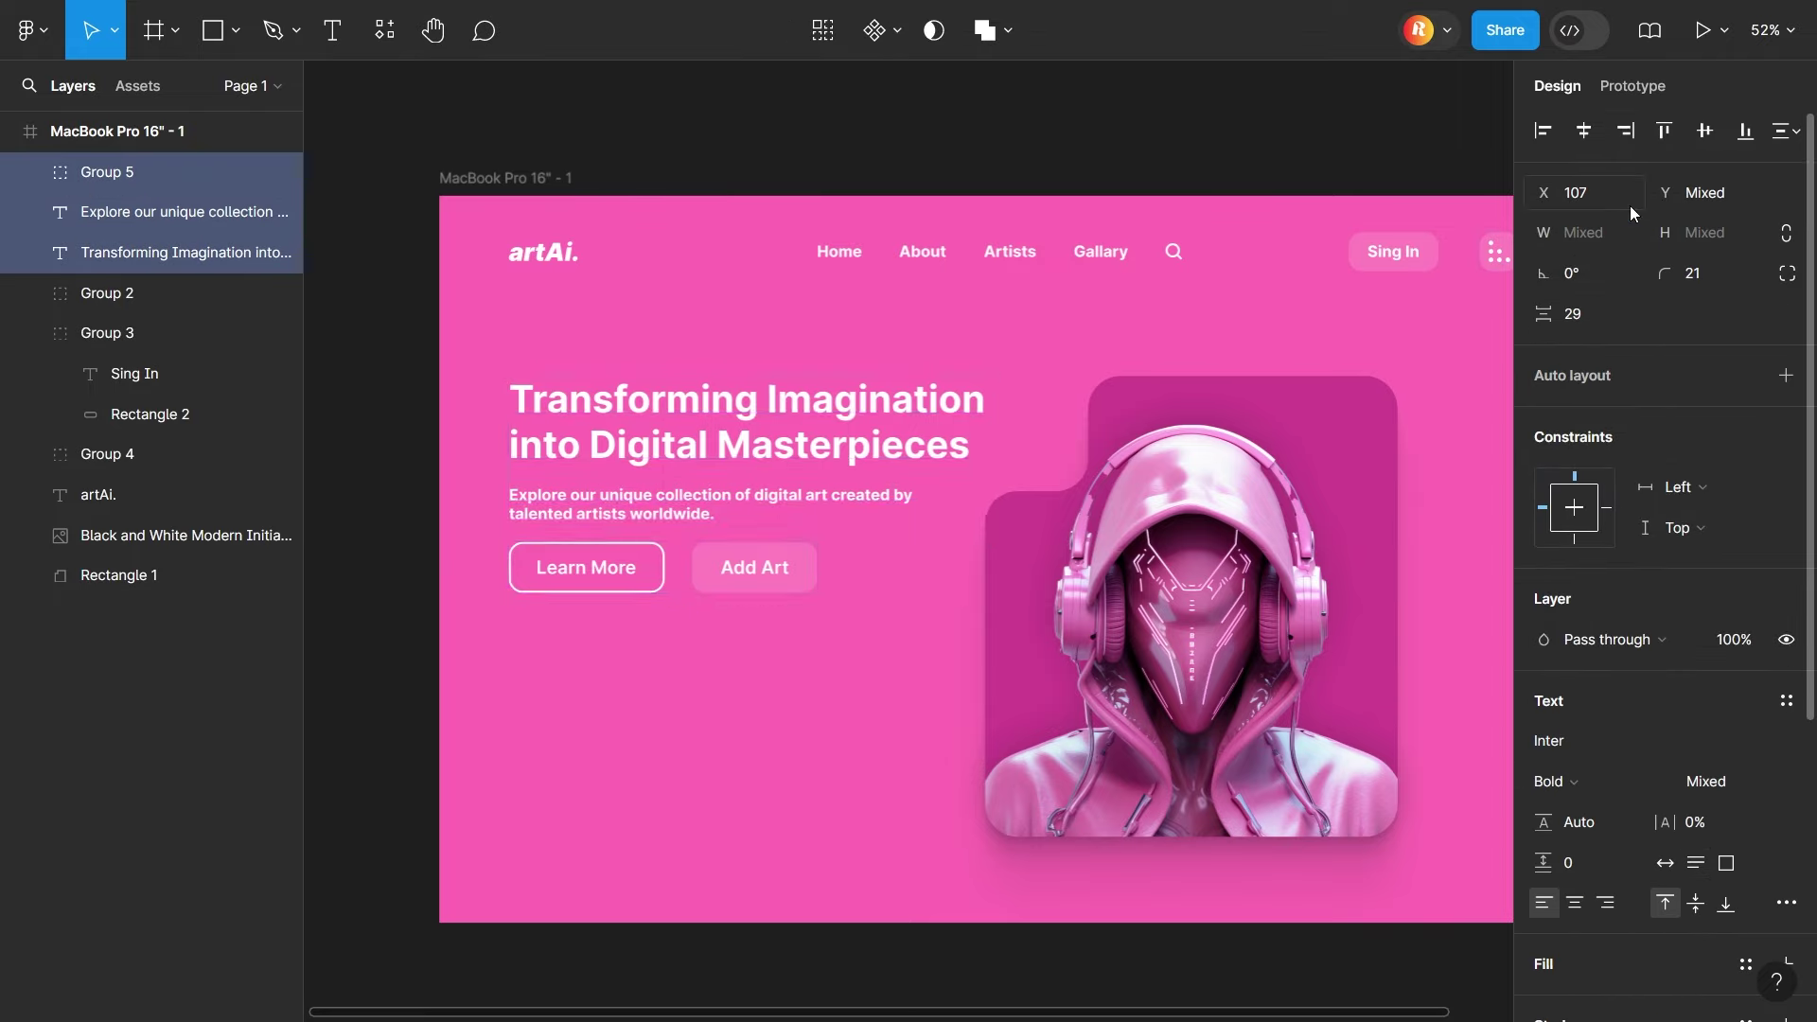
# Draw a star near the heading's top left with a white fill at 10% opacity
pyautogui.click(235, 30)
pyautogui.click(141, 239)
pyautogui.moveTo(466, 272); pyautogui.dragTo(605, 410)
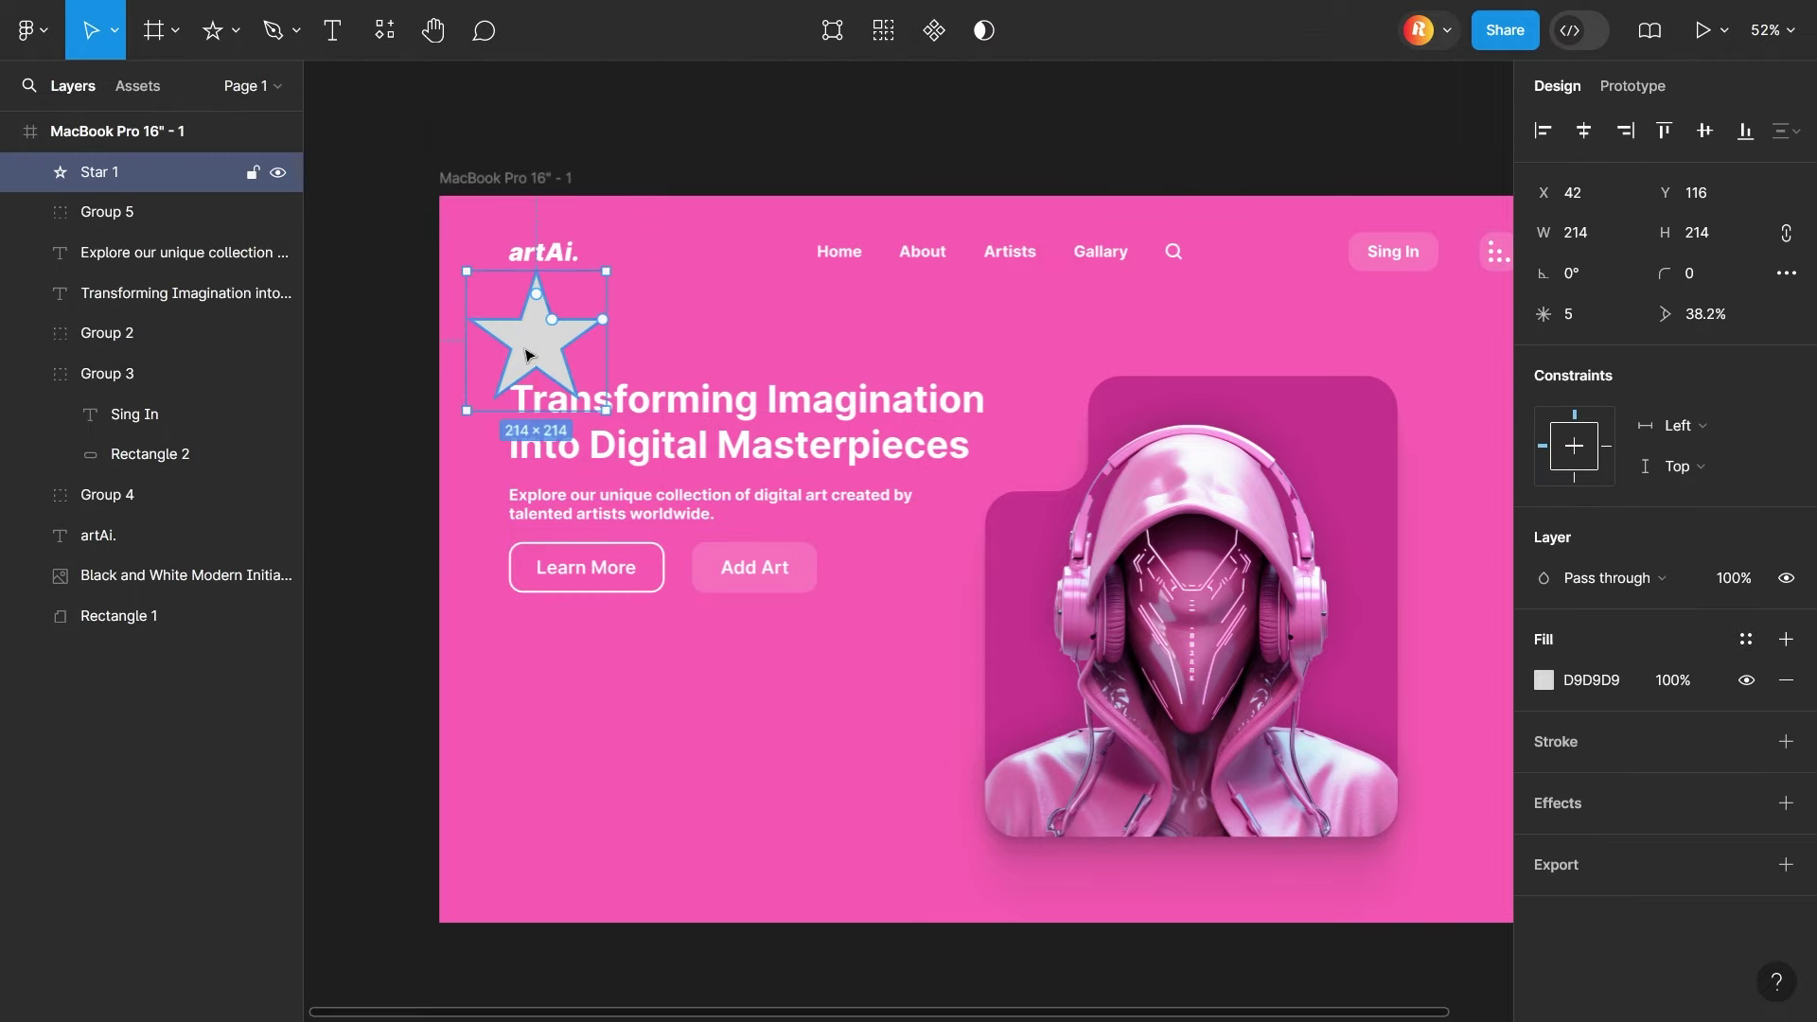
pyautogui.click(1543, 679)
pyautogui.click(1670, 679)
pyautogui.write('10')
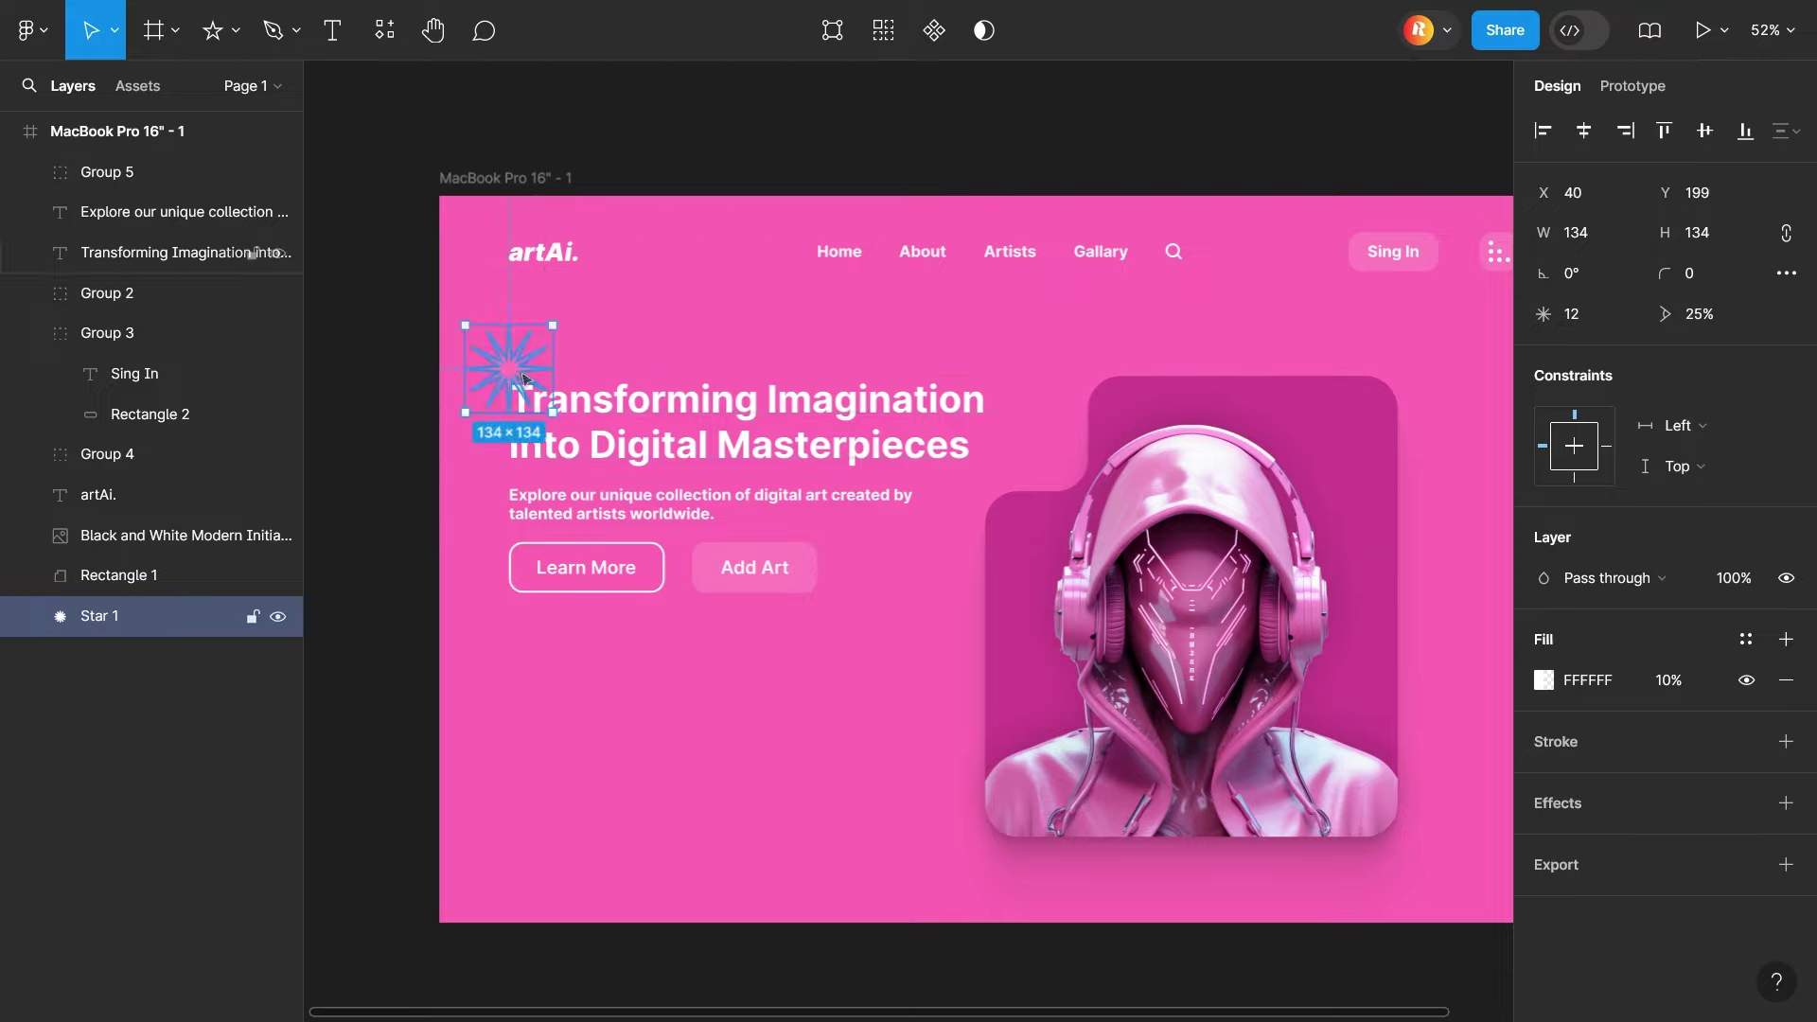
# Thin and reshape the starburst's spikes
pyautogui.moveTo(949, 556); pyautogui.dragTo(947, 549)
pyautogui.scroll(10, 947, 549)
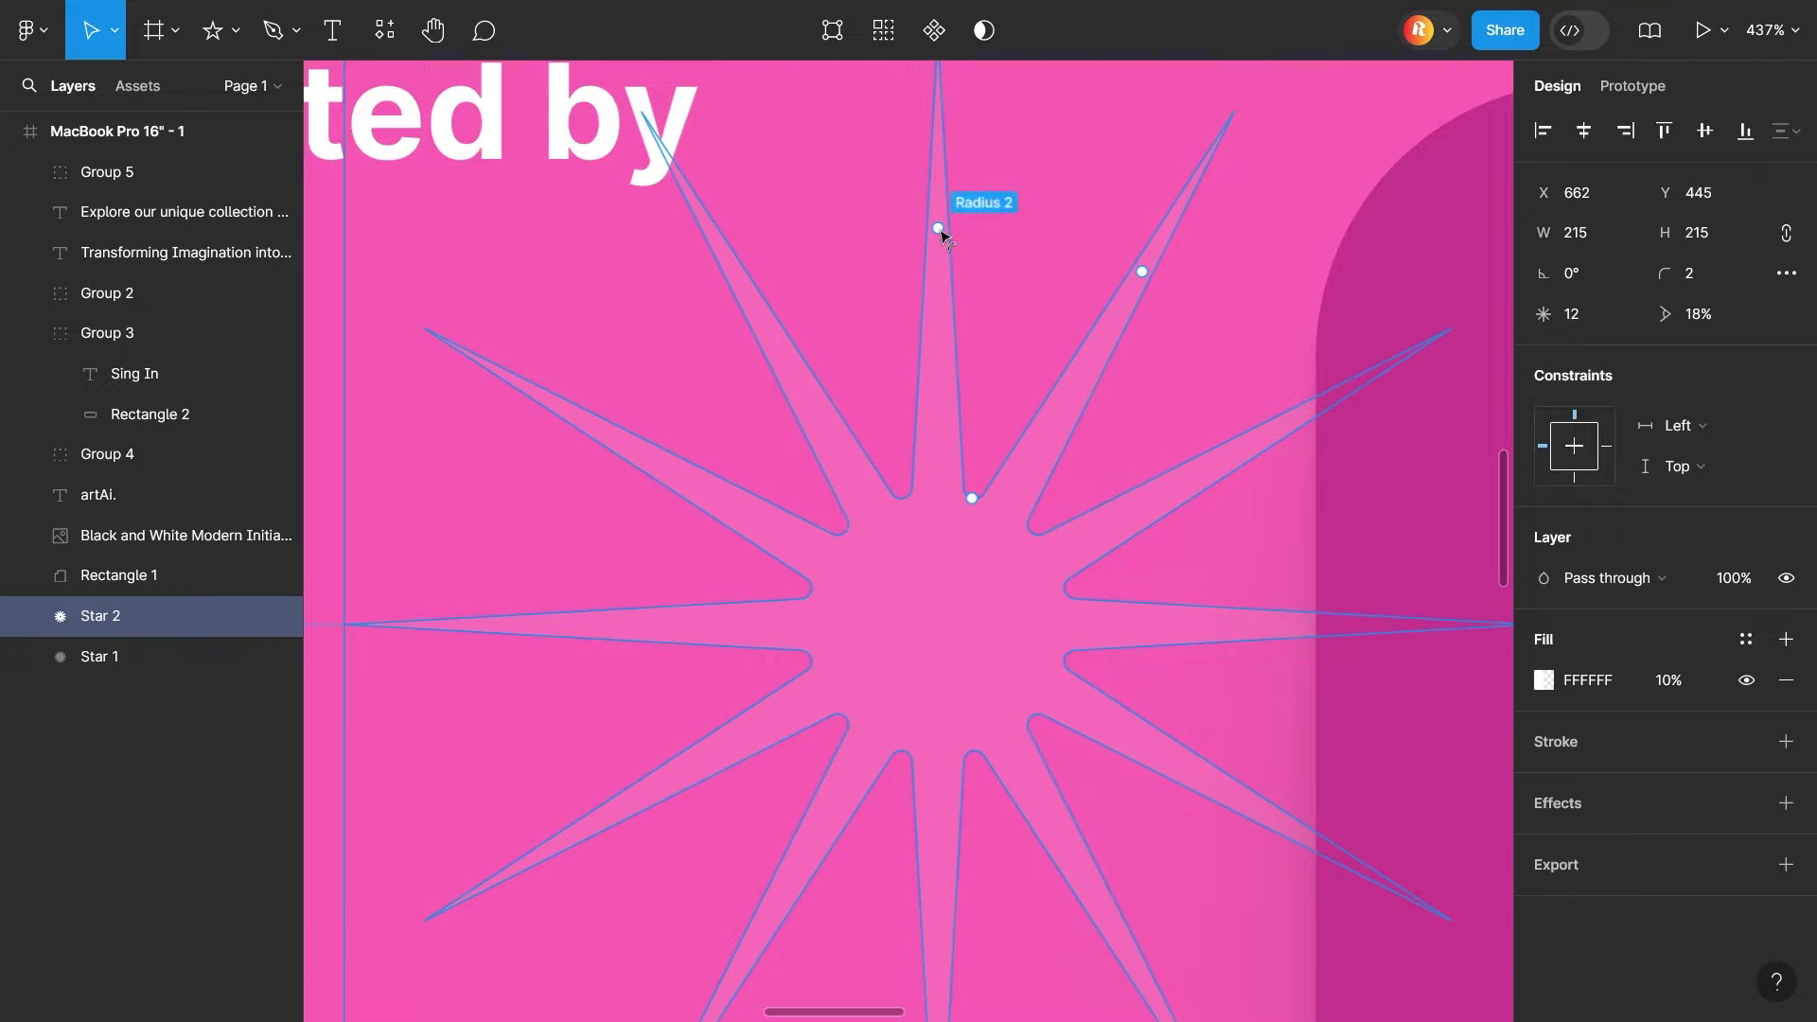
pyautogui.moveTo(972, 498); pyautogui.dragTo(989, 445)
pyautogui.keyDown('ctrl'); pyautogui.scroll(-10, 1190, 224); pyautogui.keyUp('ctrl')
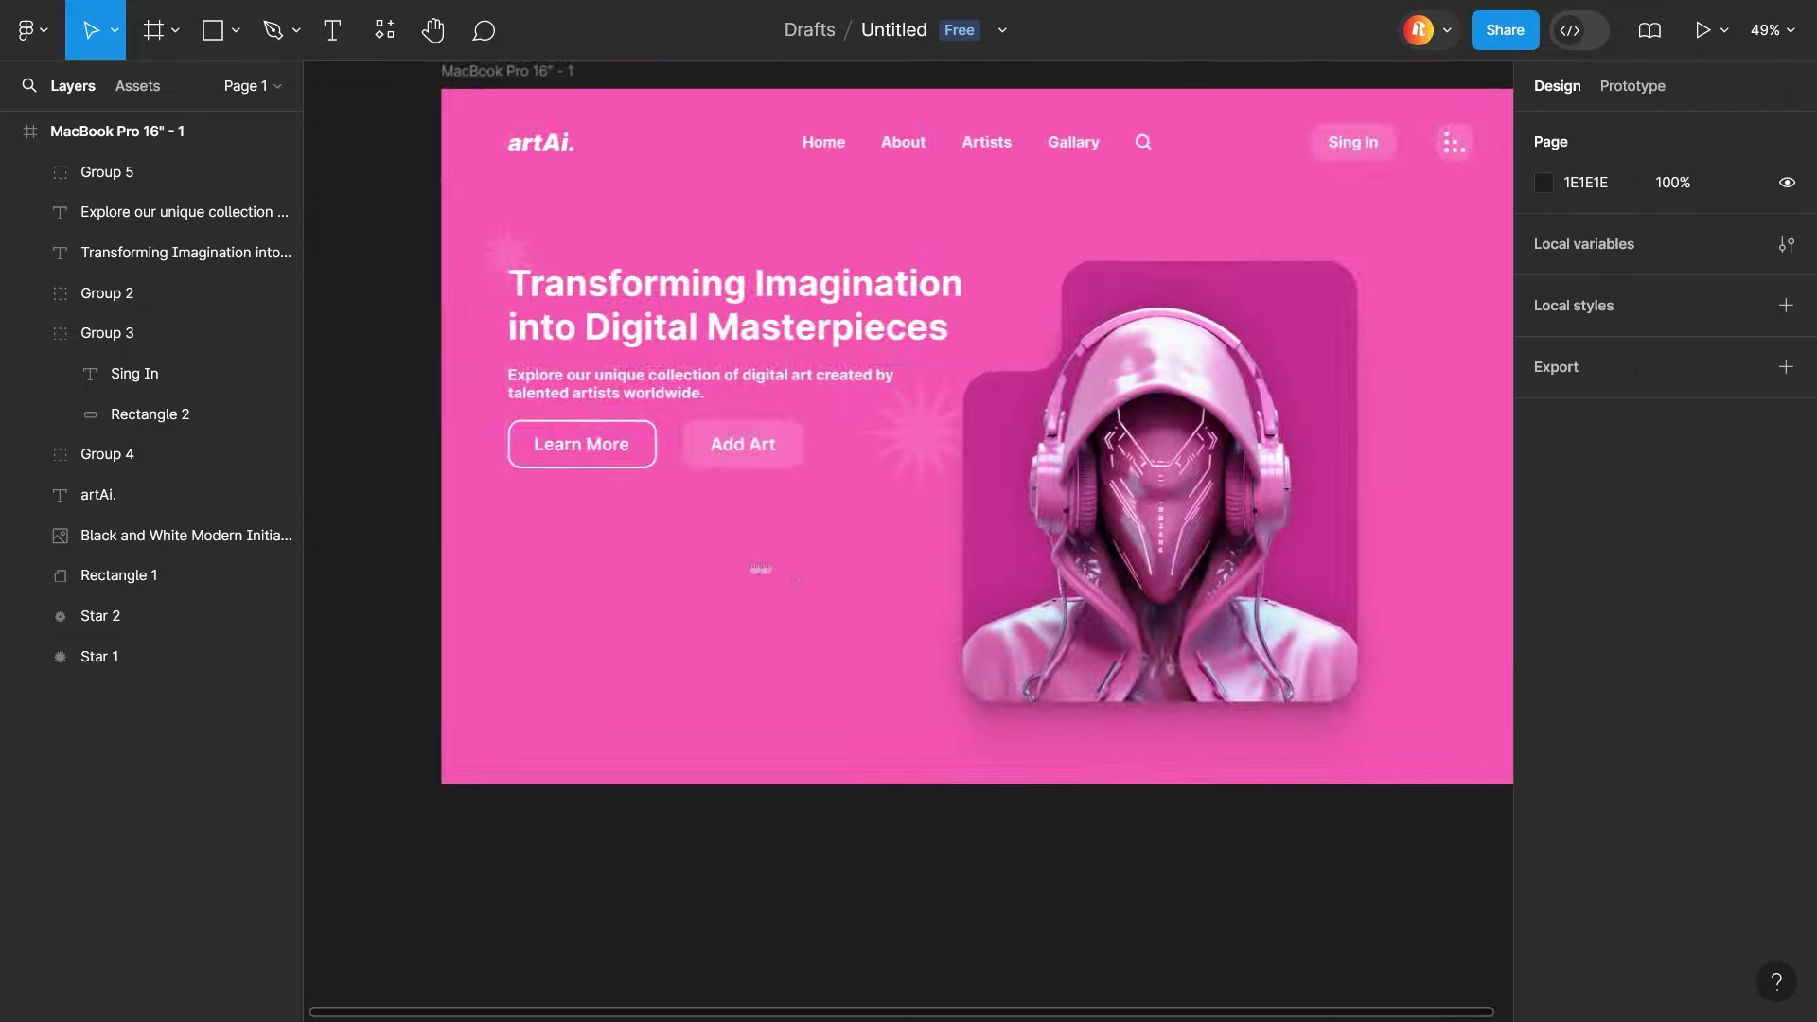
pyautogui.click(1034, 519)
pyautogui.press('Escape')
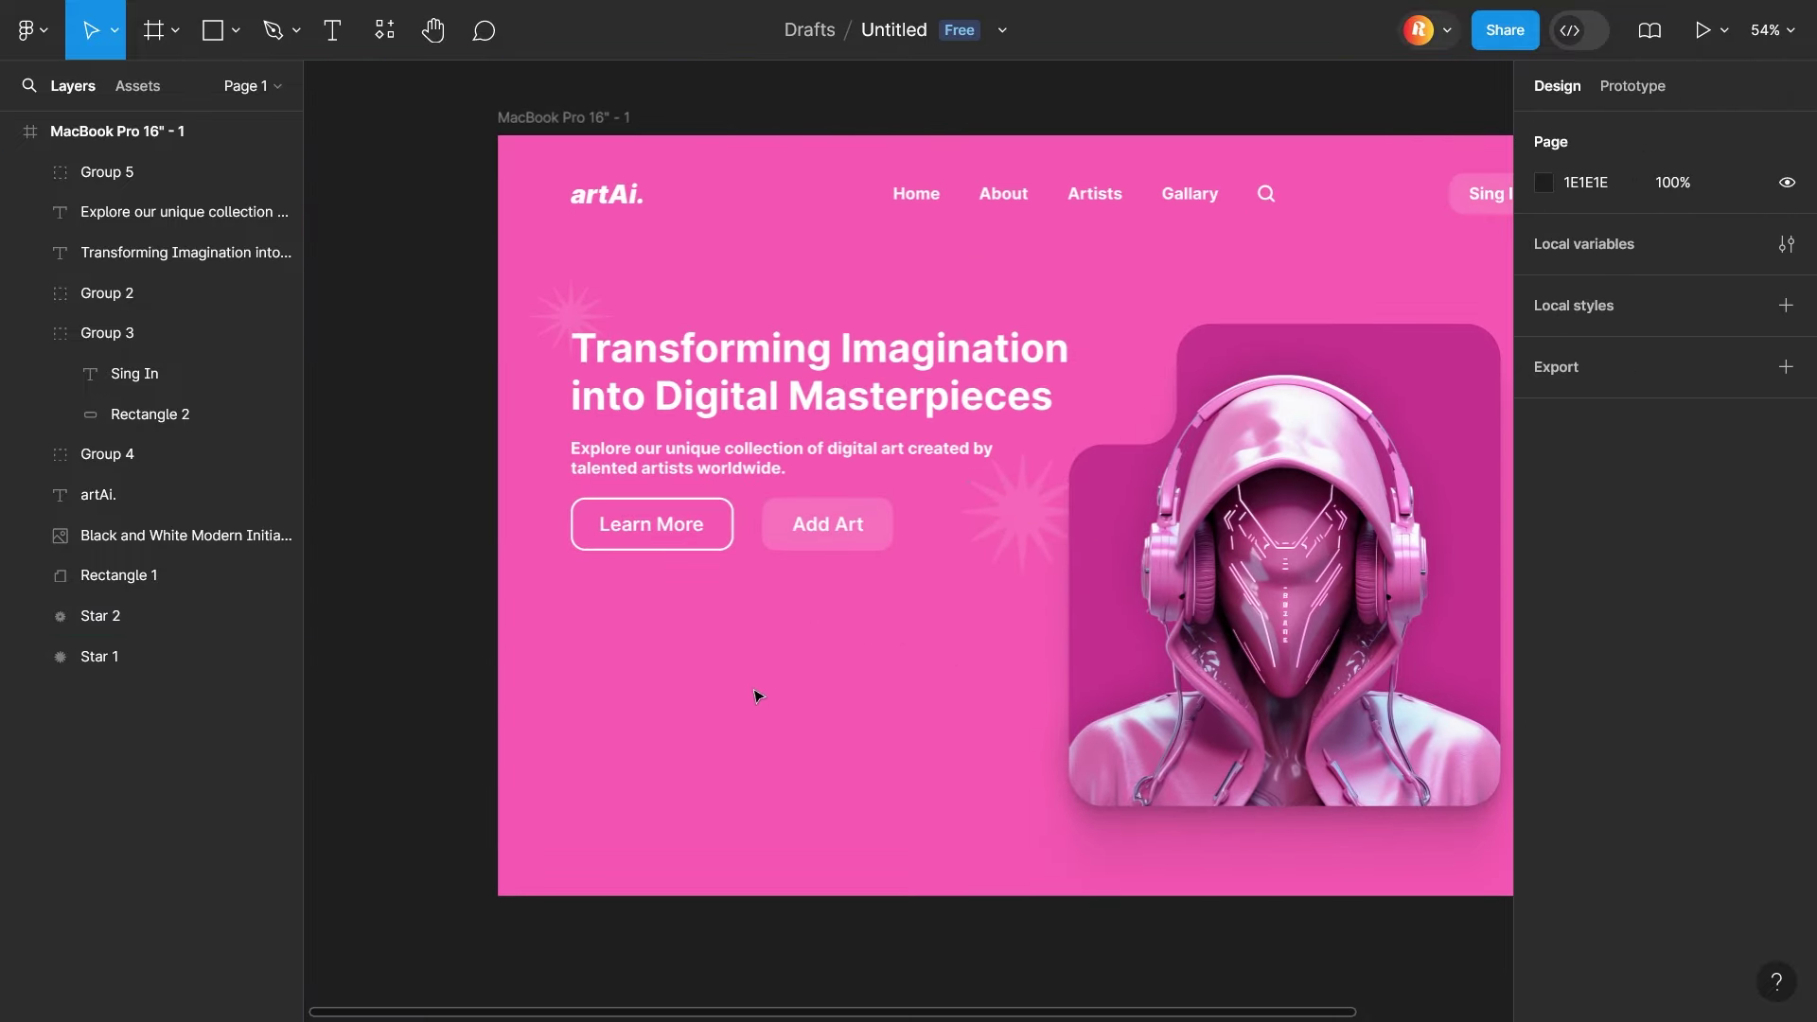
pyautogui.scroll(2, 833, 739)
# Draw a rectangle over the hero, slant it, make it translucent white and send it to the back
pyautogui.moveTo(499, 174)
pyautogui.mouseDown()
pyautogui.moveTo(1257, 935)
pyautogui.moveTo(877, 934)
pyautogui.mouseUp()
pyautogui.doubleClick(1247, 926)
pyautogui.click(1543, 517)
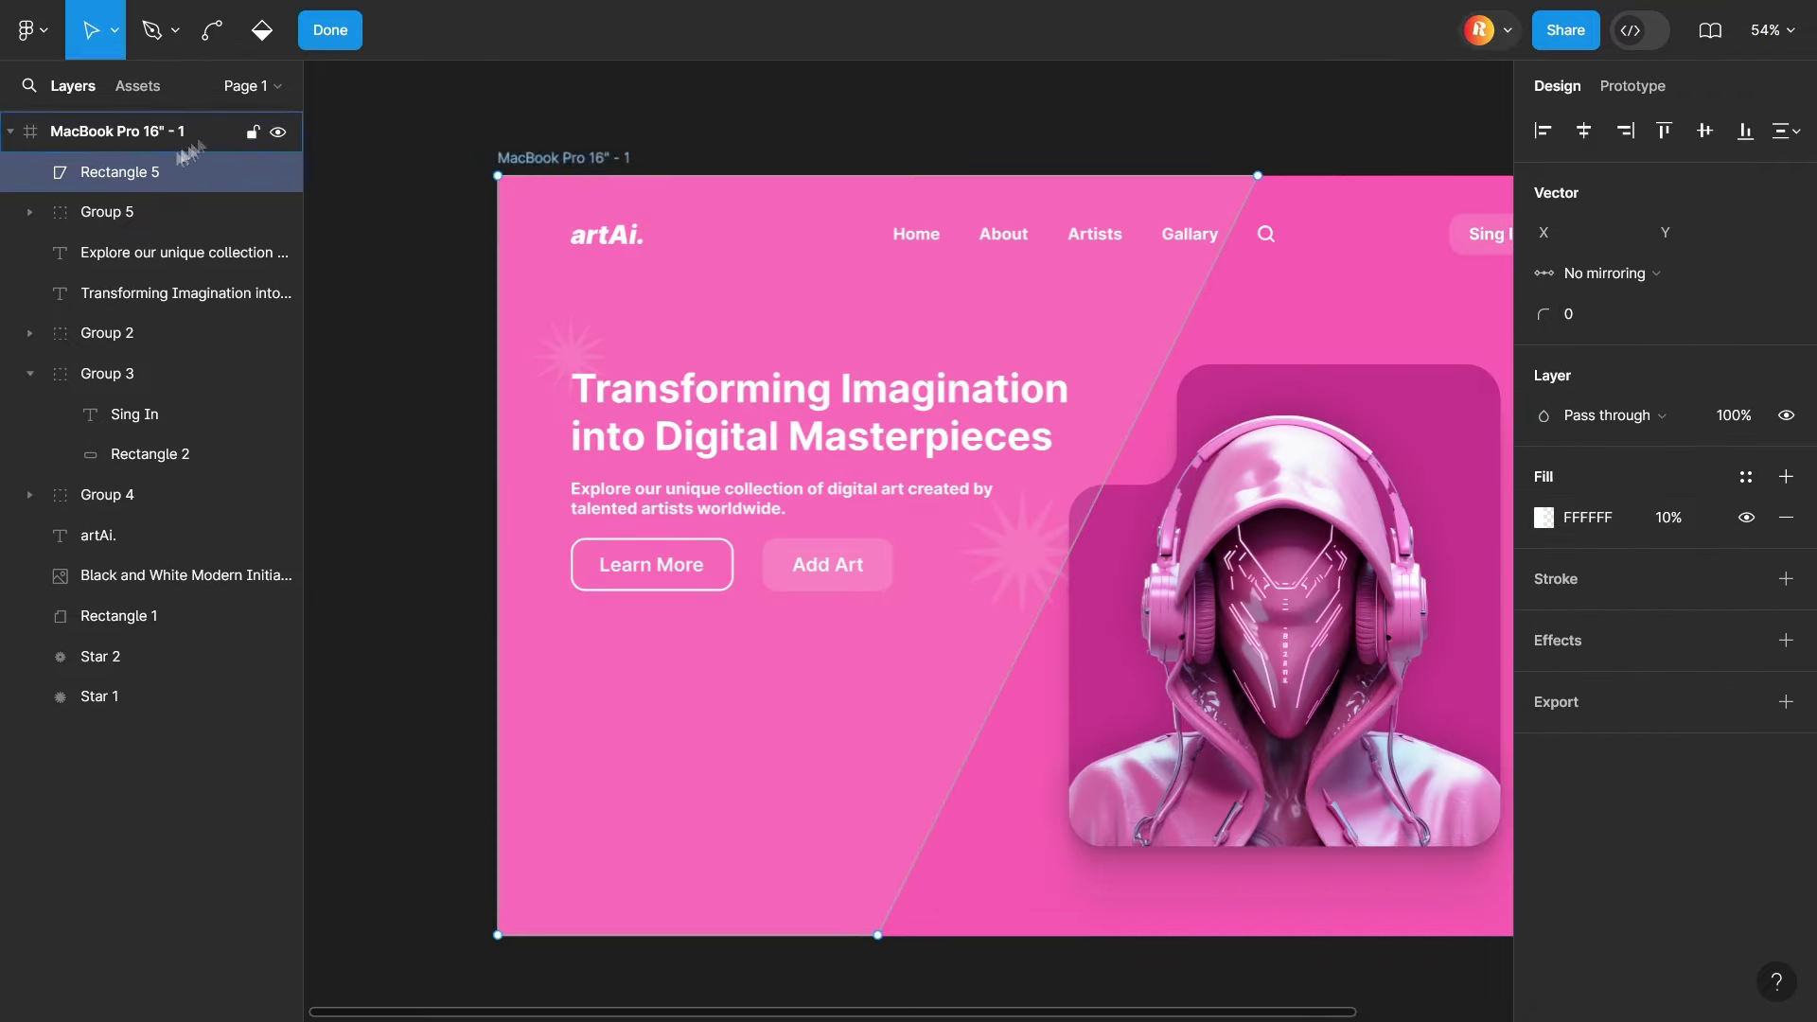
pyautogui.moveTo(62, 717); pyautogui.dragTo(63, 719)
pyautogui.click(235, 786)
# Narrow the slanted panel's right edge and adjust its points
pyautogui.click(120, 696)
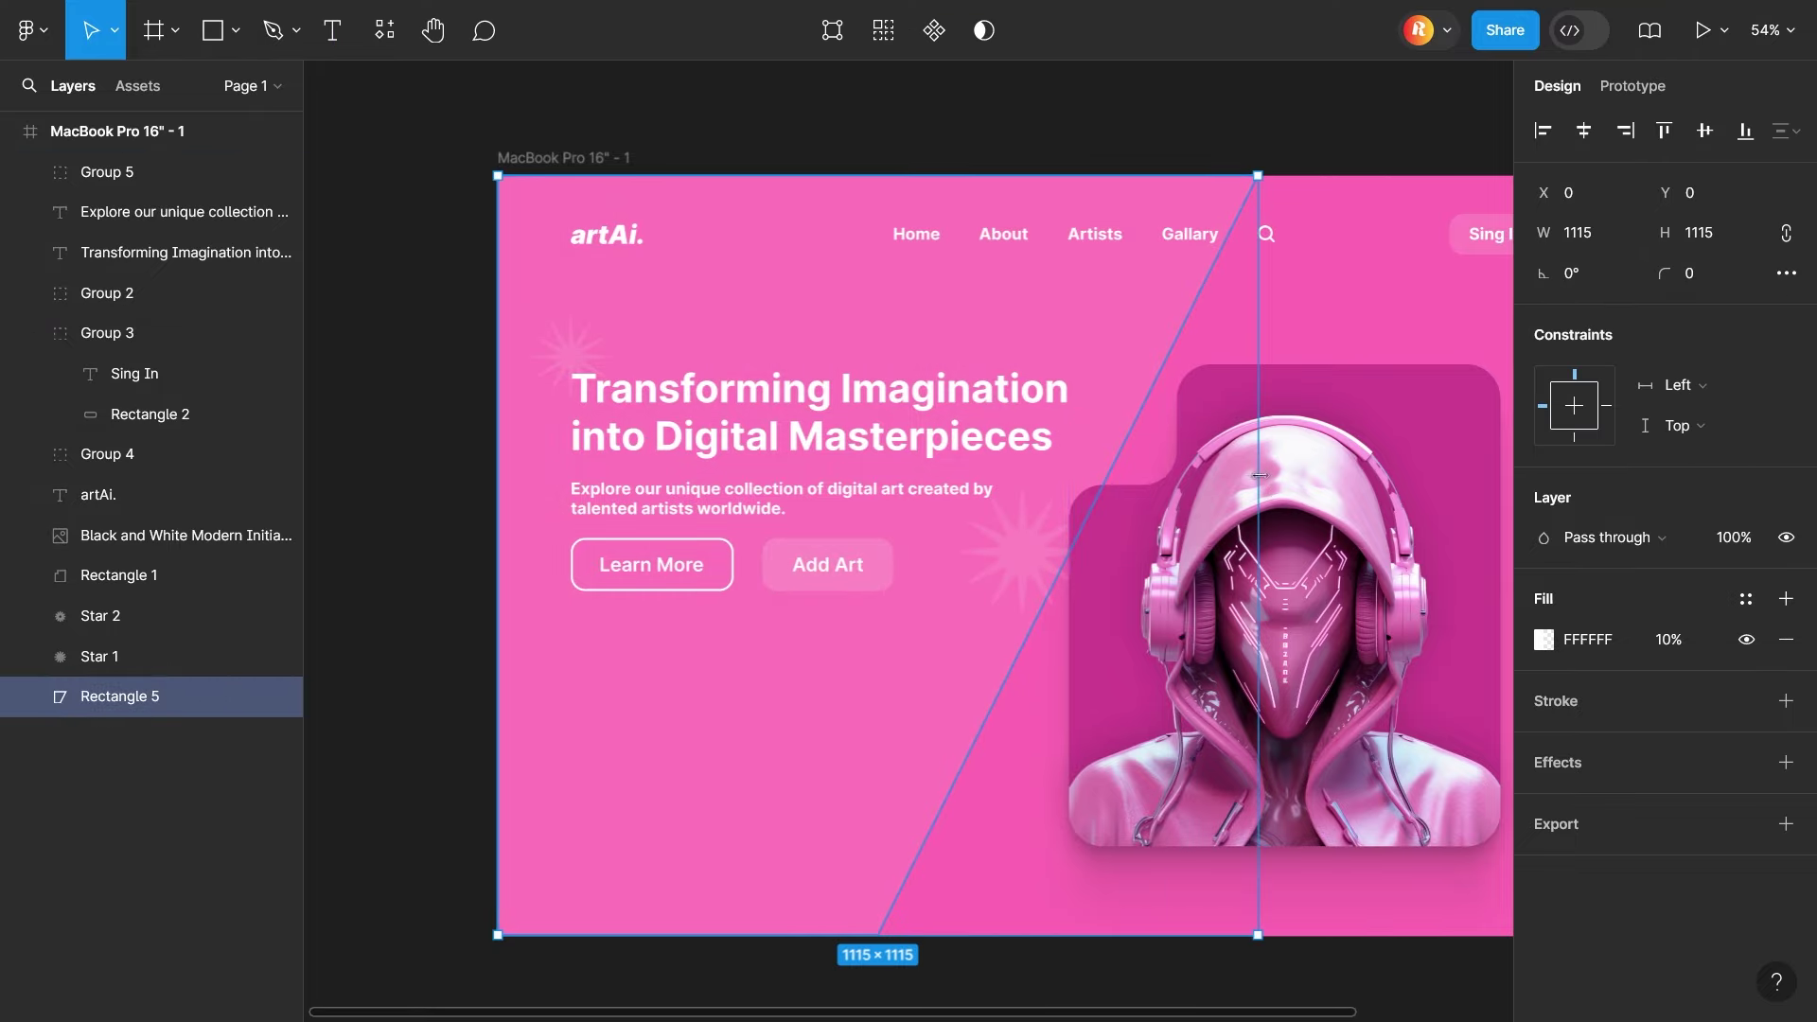
pyautogui.moveTo(1252, 470); pyautogui.dragTo(1182, 470)
pyautogui.press('Escape')
pyautogui.moveTo(1169, 836); pyautogui.dragTo(1036, 823)
pyautogui.click(120, 696)
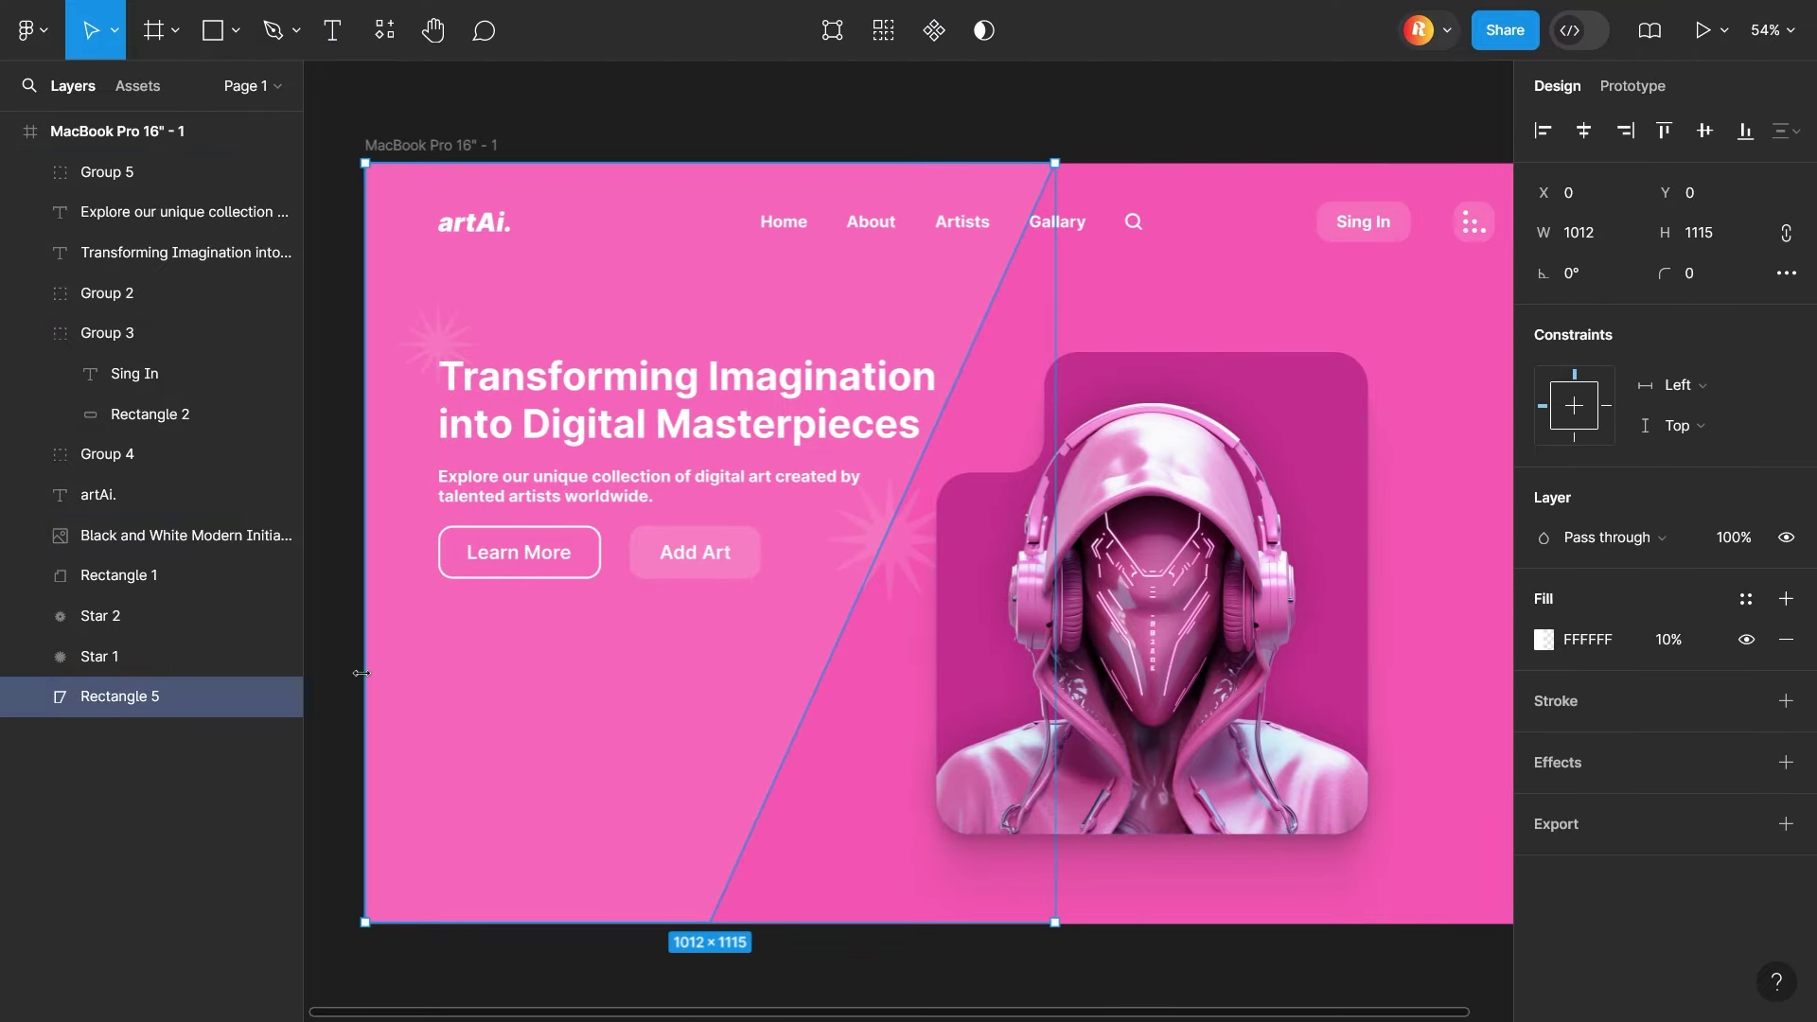
pyautogui.hscroll(5, 1161, 712)
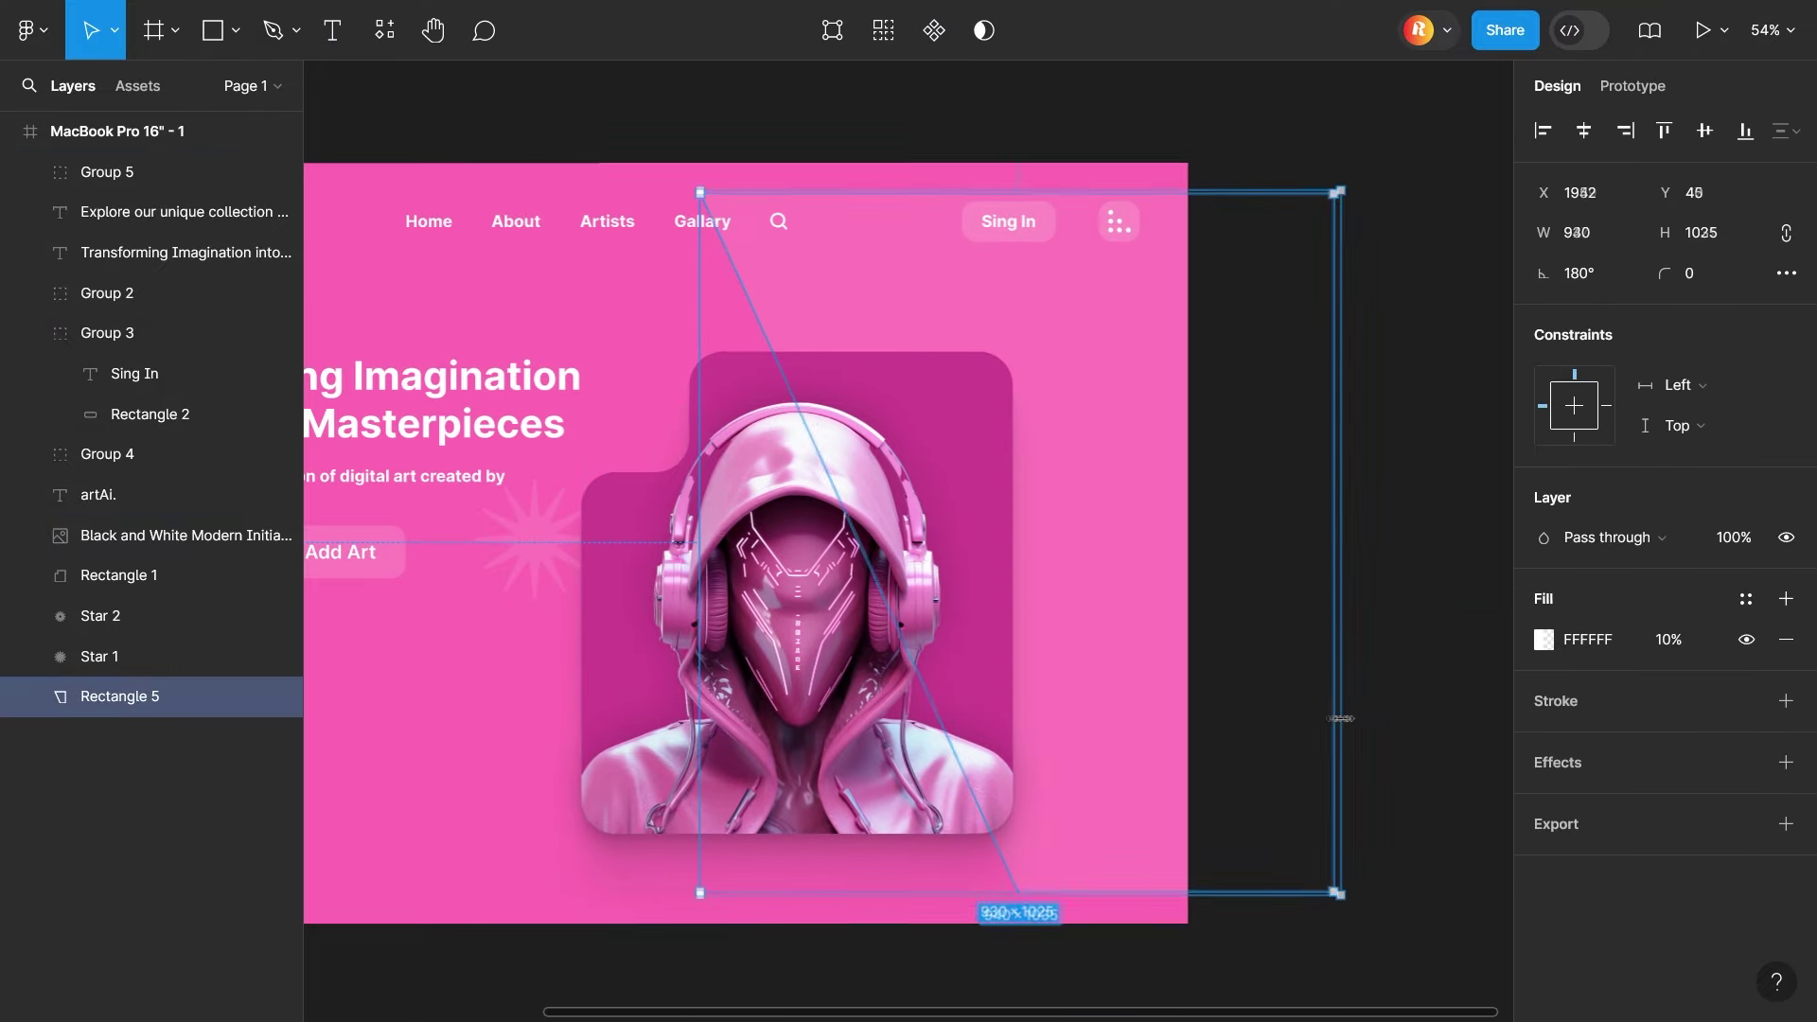
pyautogui.doubleClick(1159, 698)
pyautogui.press('Escape')
pyautogui.press('Escape')
pyautogui.hotkey('shift', '1')
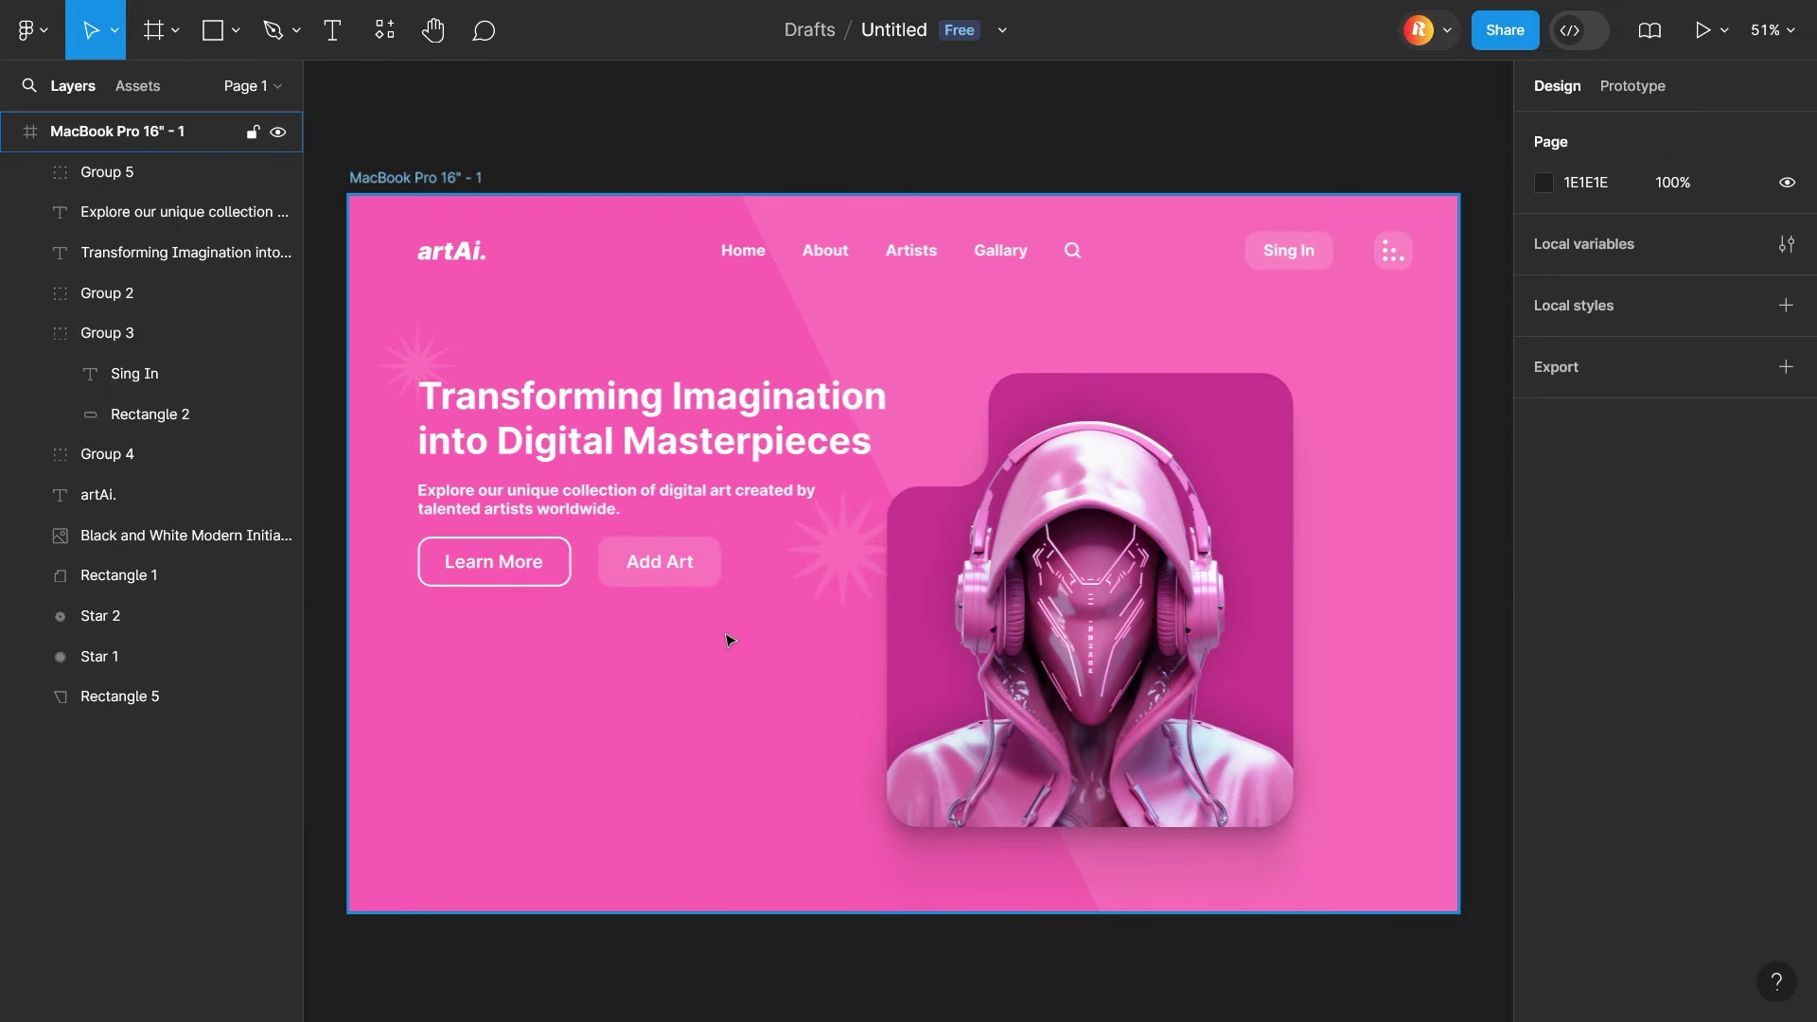
# Copy a starburst to the image's top right and draw a radius-20 card overlapping its right edge
pyautogui.moveTo(850, 574); pyautogui.dragTo(1373, 538)
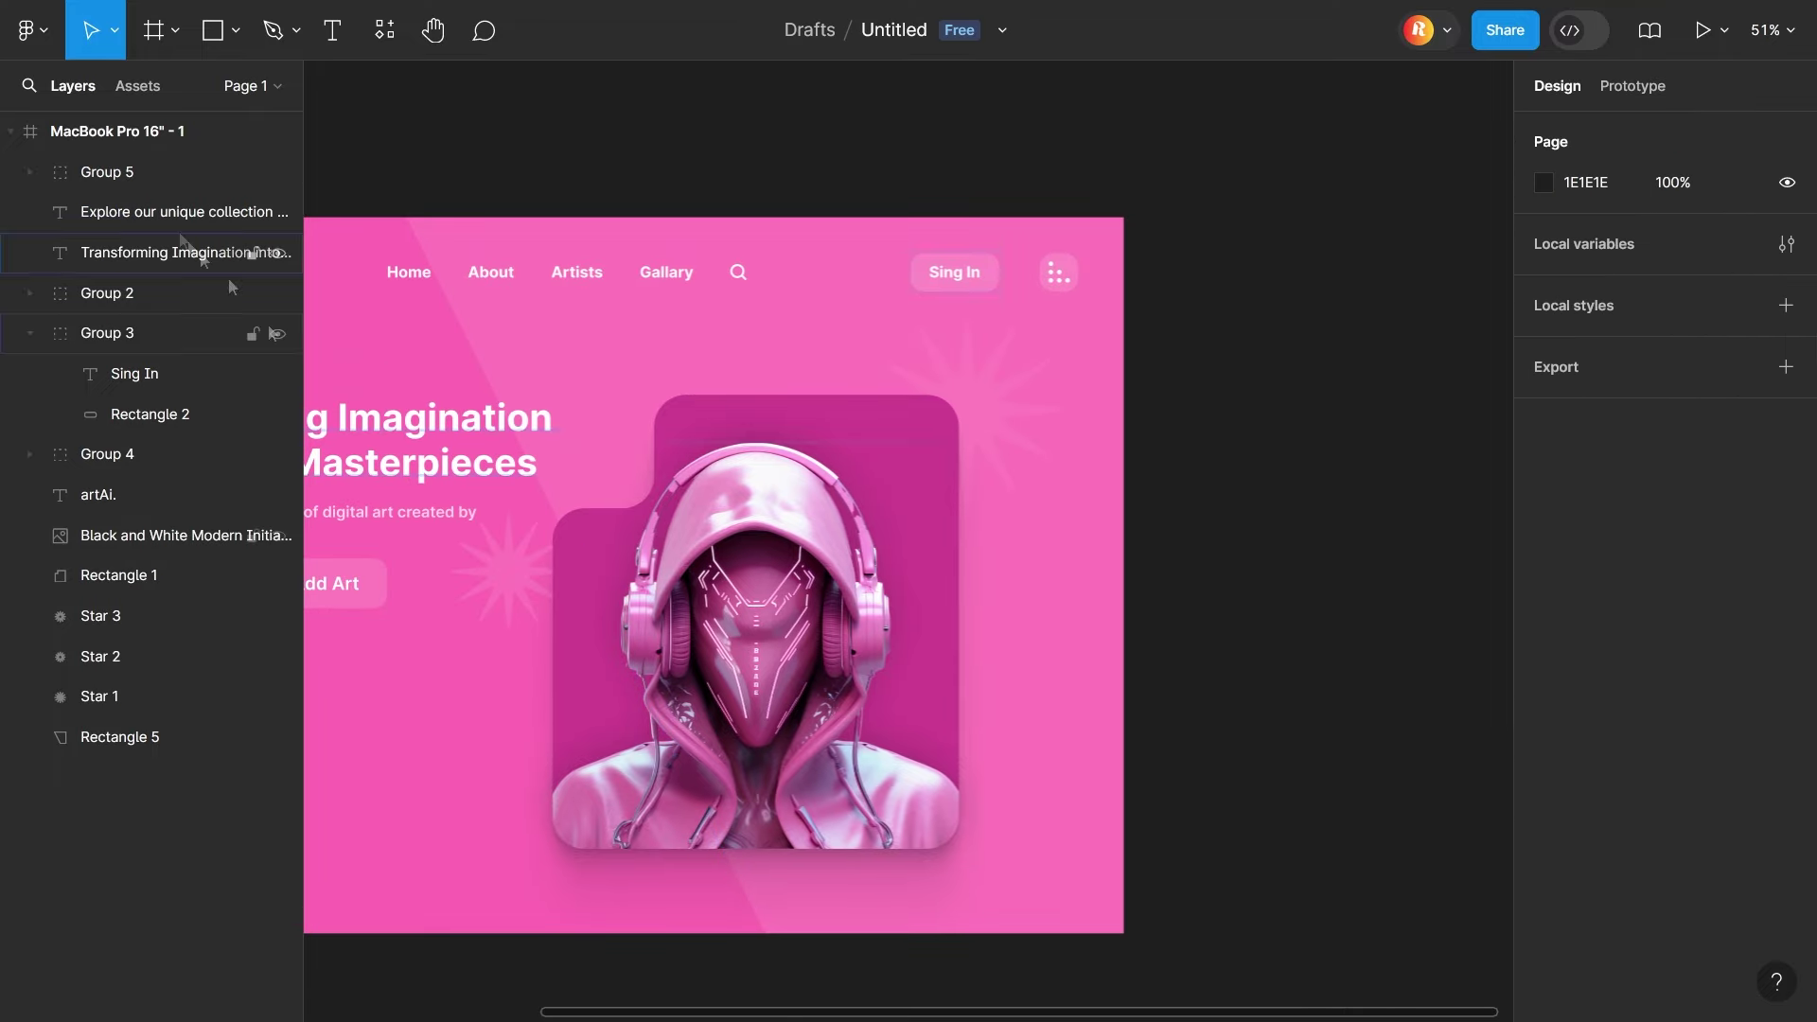
pyautogui.press('r')
pyautogui.moveTo(909, 524); pyautogui.dragTo(1069, 603)
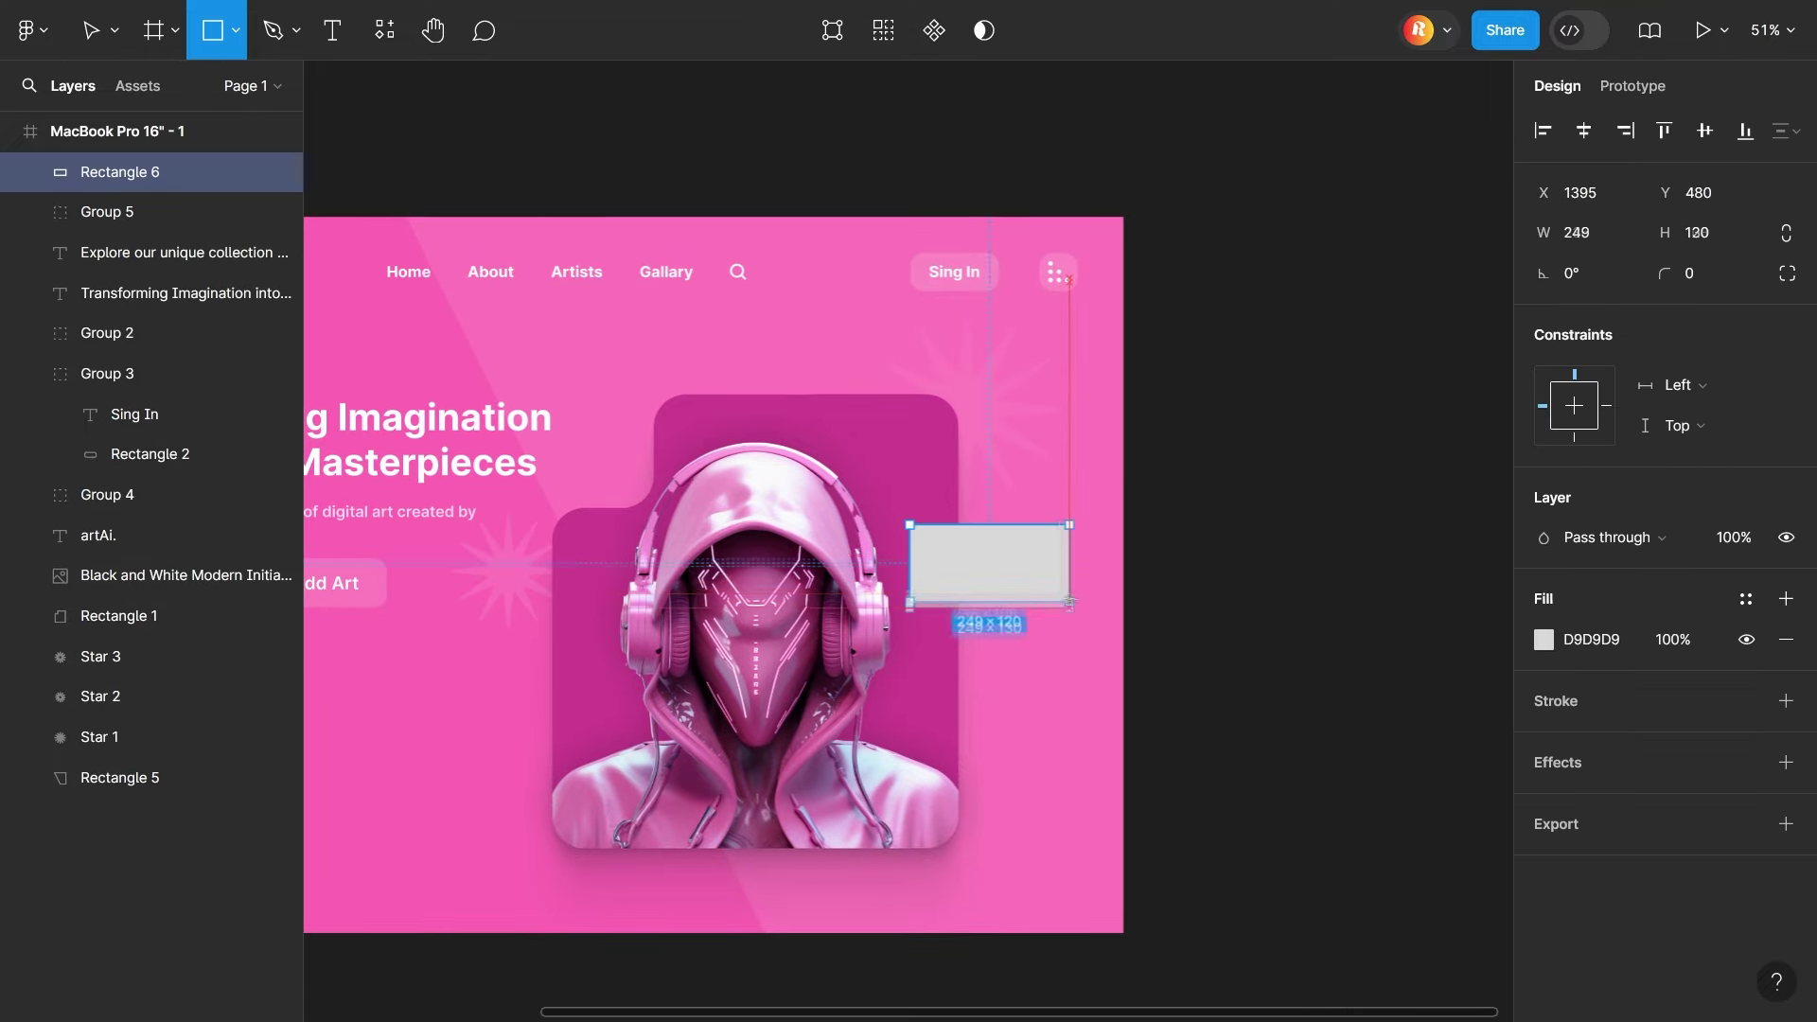
pyautogui.moveTo(1664, 272); pyautogui.dragTo(1694, 273)
# Give the card a 5% white fill and a background blur
pyautogui.click(1543, 640)
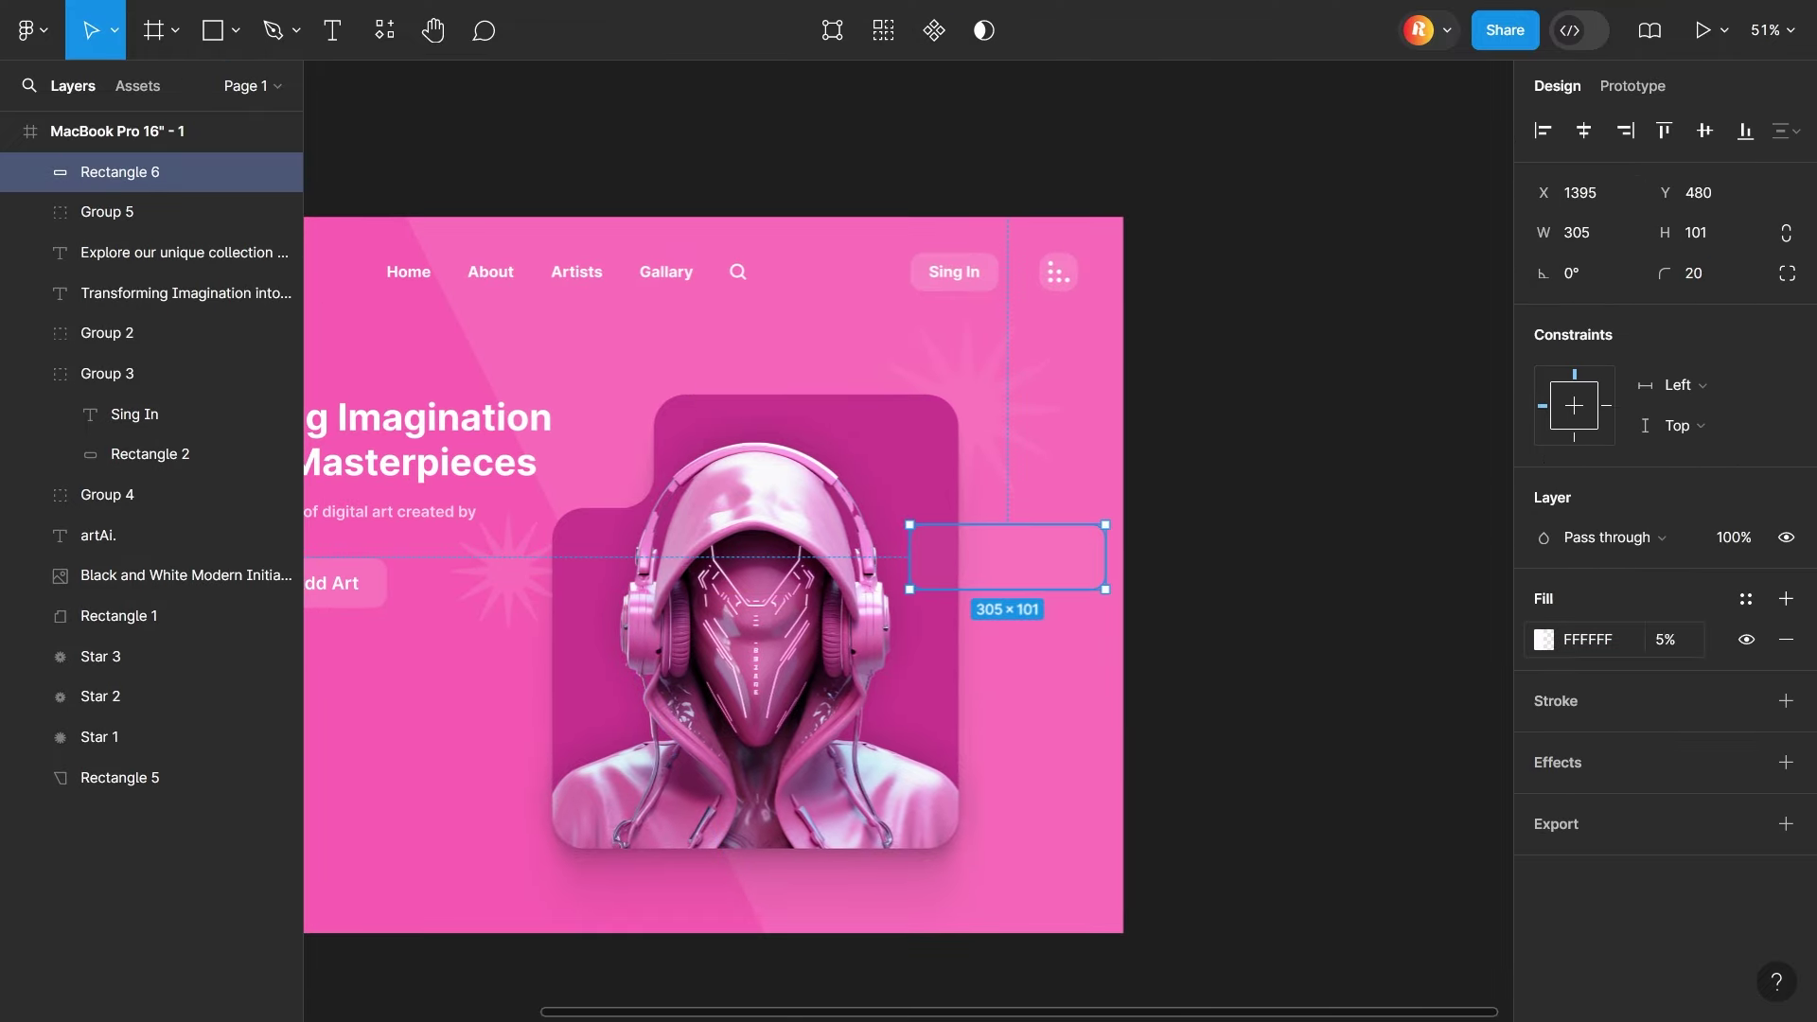
pyautogui.click(1786, 762)
pyautogui.click(1543, 803)
pyautogui.click(1670, 804)
pyautogui.click(1544, 803)
pyautogui.moveTo(1243, 860); pyautogui.dragTo(1287, 860)
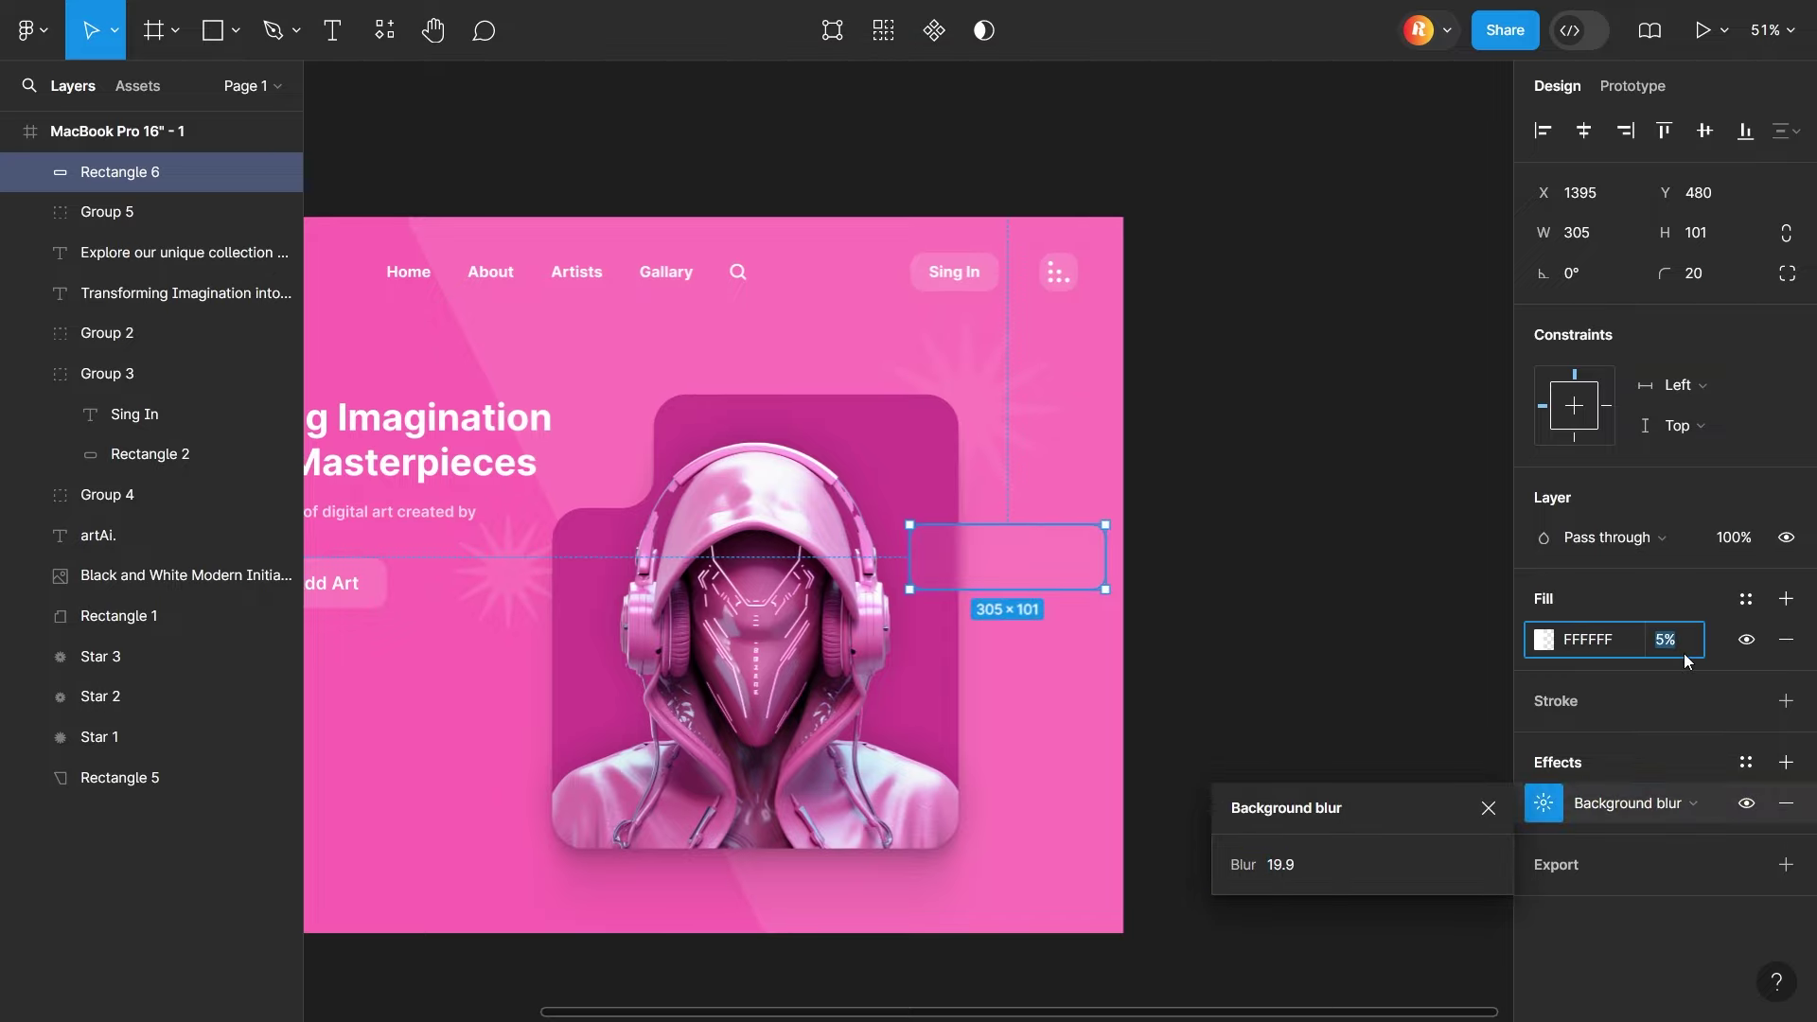
pyautogui.press('Escape')
pyautogui.click(995, 443)
pyautogui.click(1204, 523)
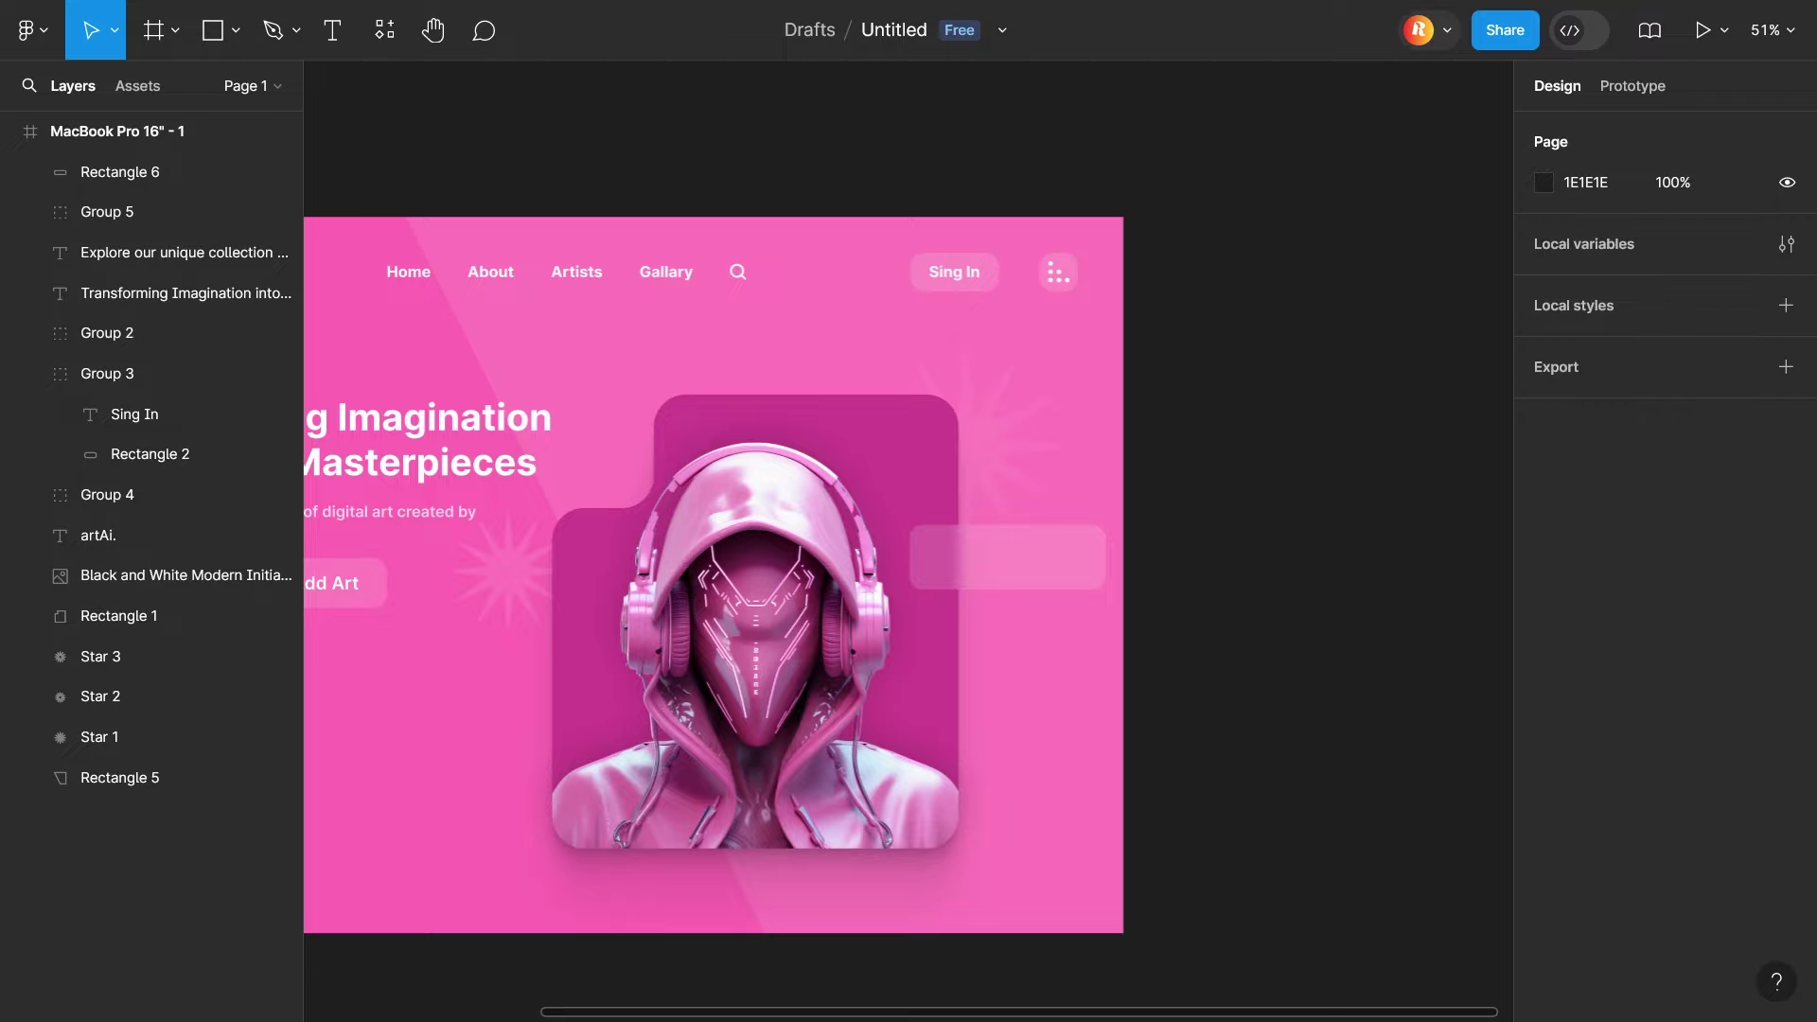
# Paste the three avatars, resize them to 51, and place them on the small glass card
pyautogui.hotkey('ctrl', 'v')
pyautogui.click(114, 172)
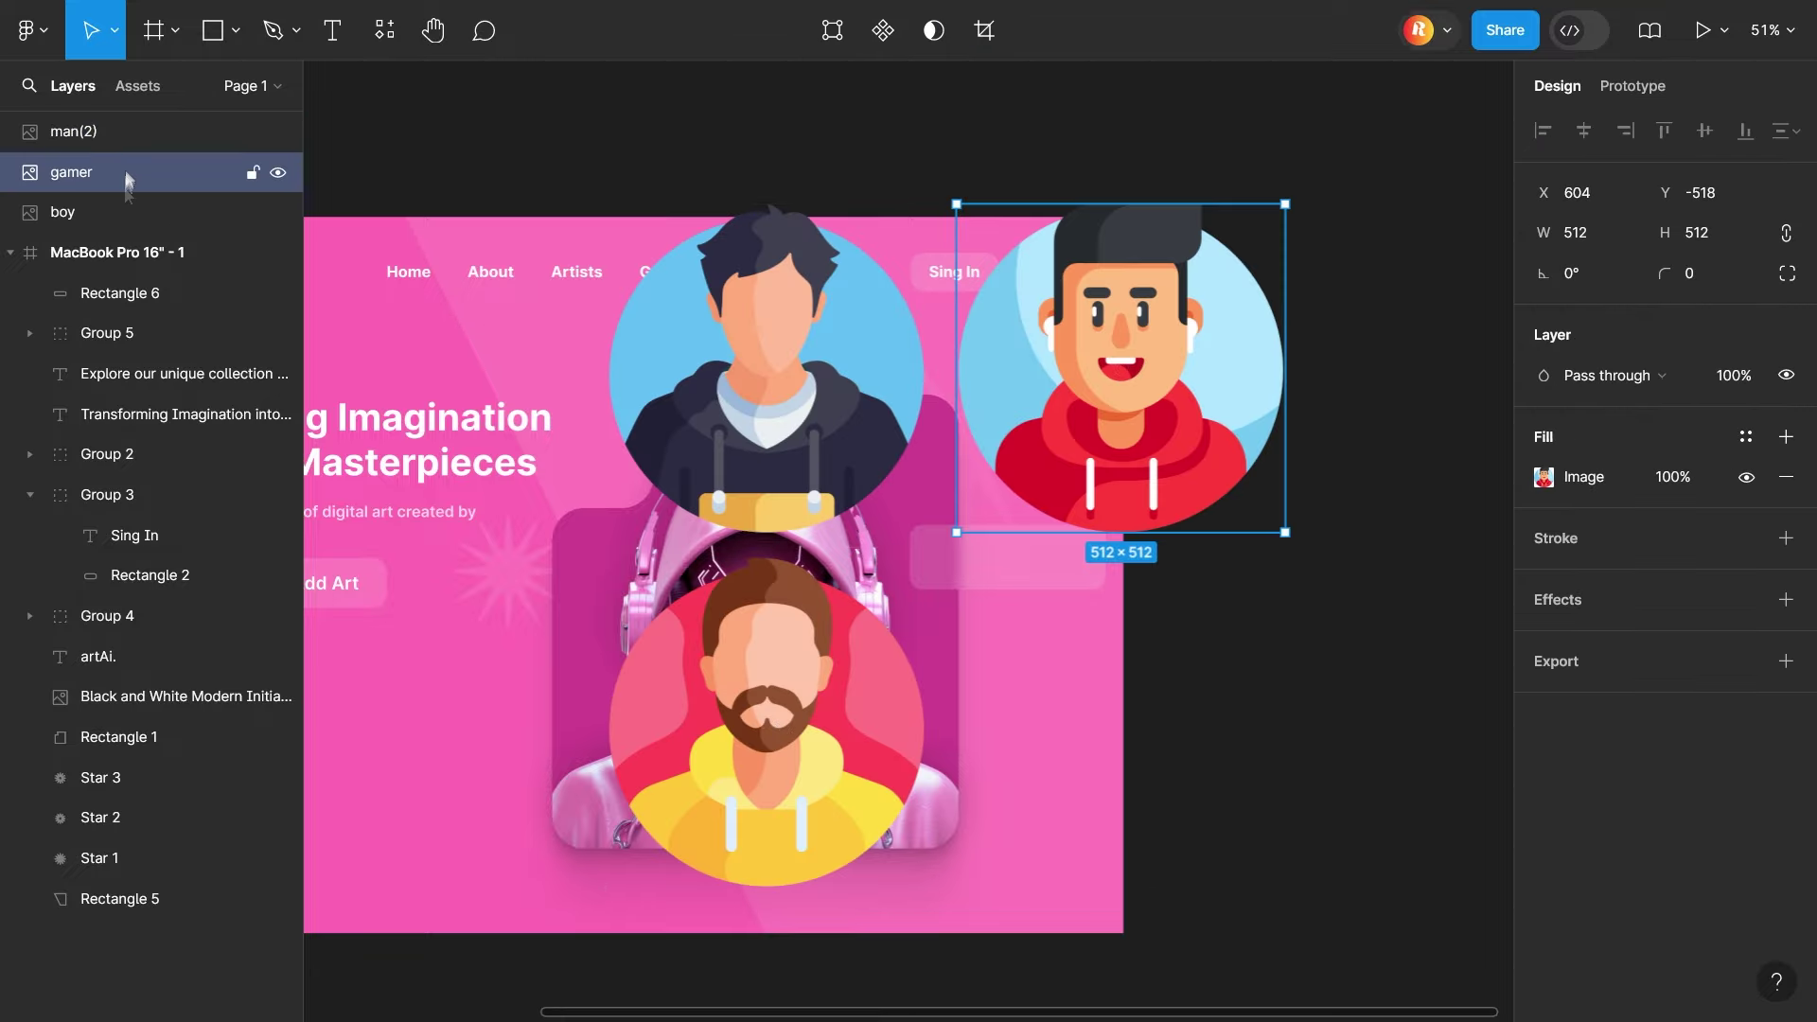
pyautogui.moveTo(740, 763); pyautogui.dragTo(851, 432)
pyautogui.keyDown('shift'); pyautogui.click(114, 212); pyautogui.keyUp('shift')
pyautogui.click(1576, 232)
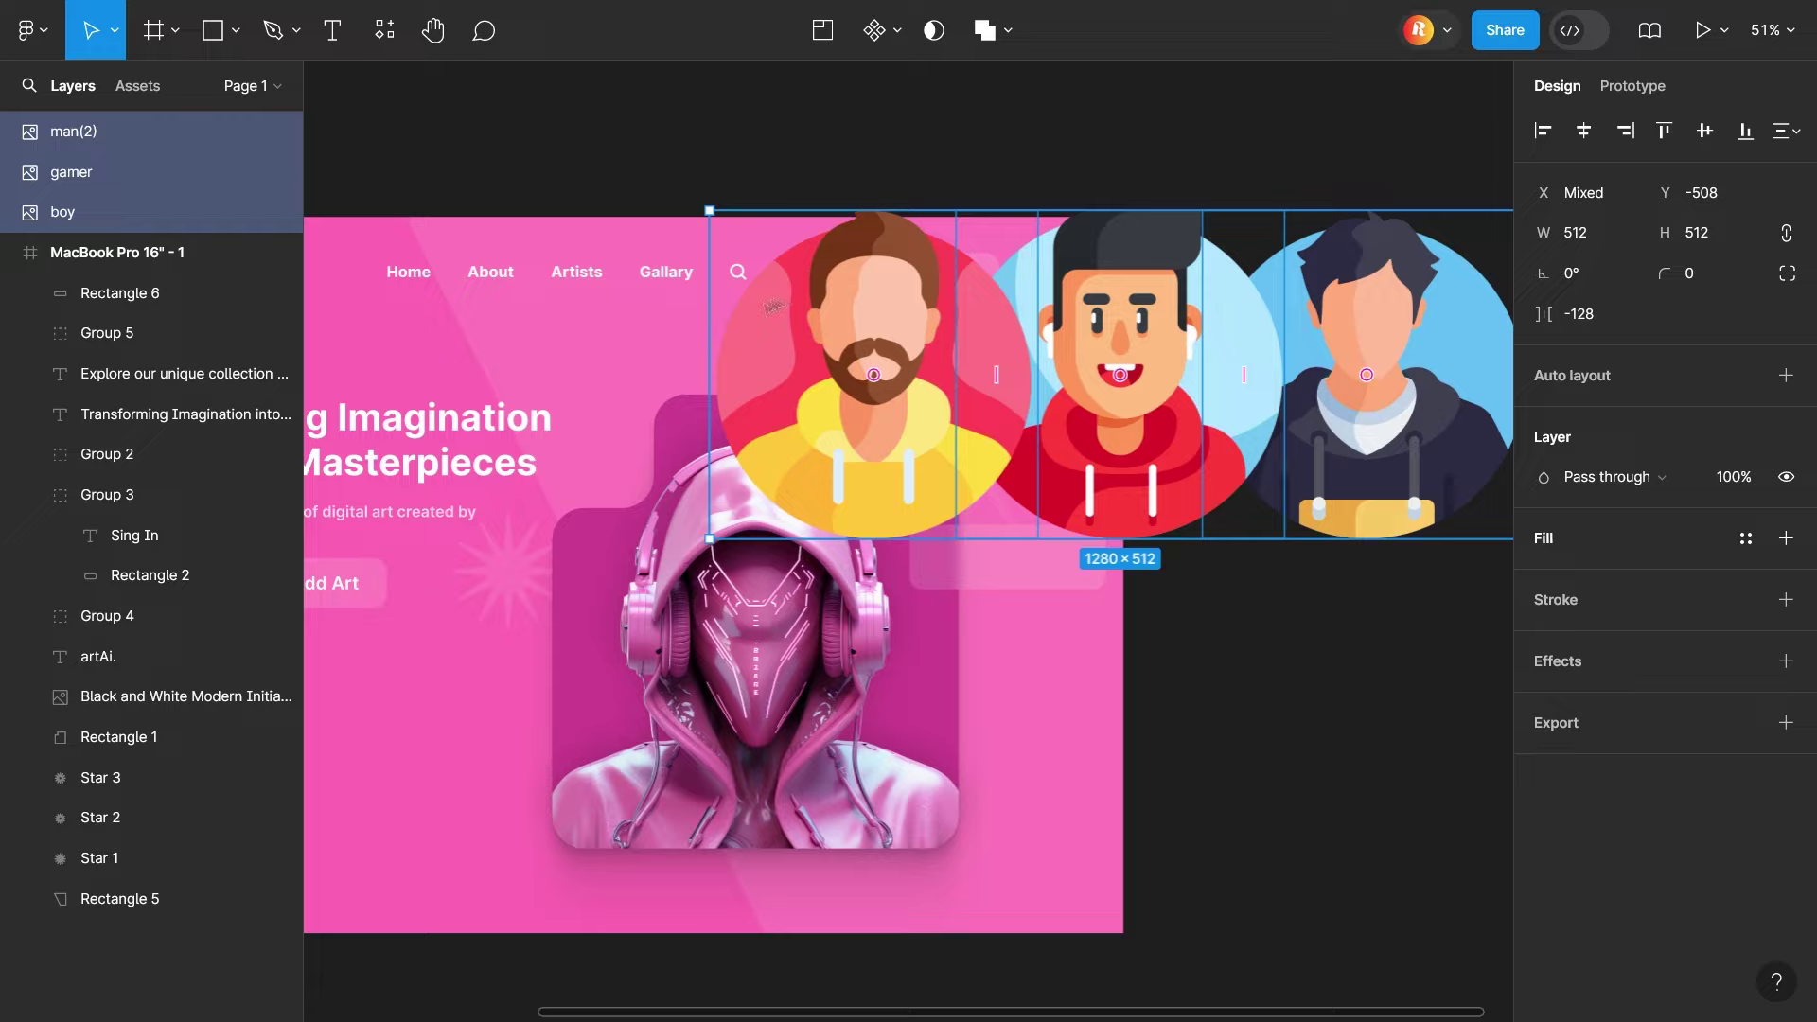
pyautogui.write('51')
pyautogui.press('Return')
pyautogui.moveTo(1401, 511); pyautogui.dragTo(981, 579)
pyautogui.hotkey('shift', '2')
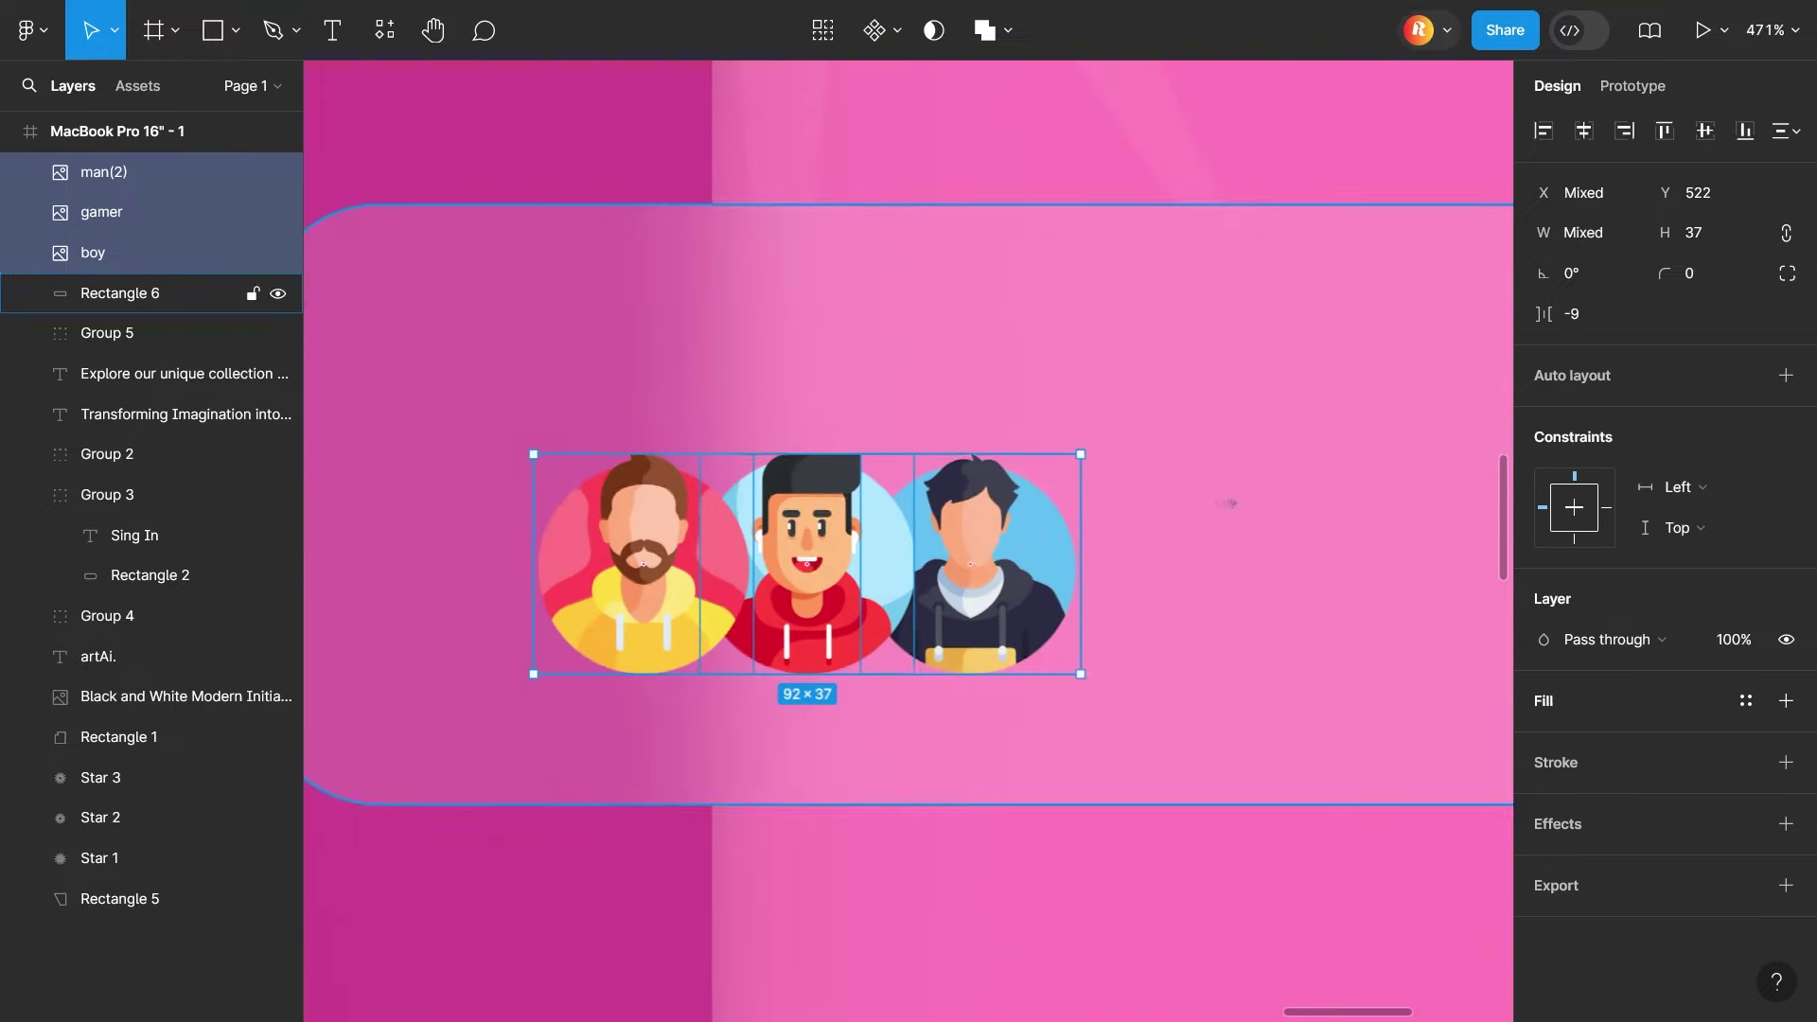
pyautogui.scroll(-5, 1268, 511)
pyautogui.click(1268, 511)
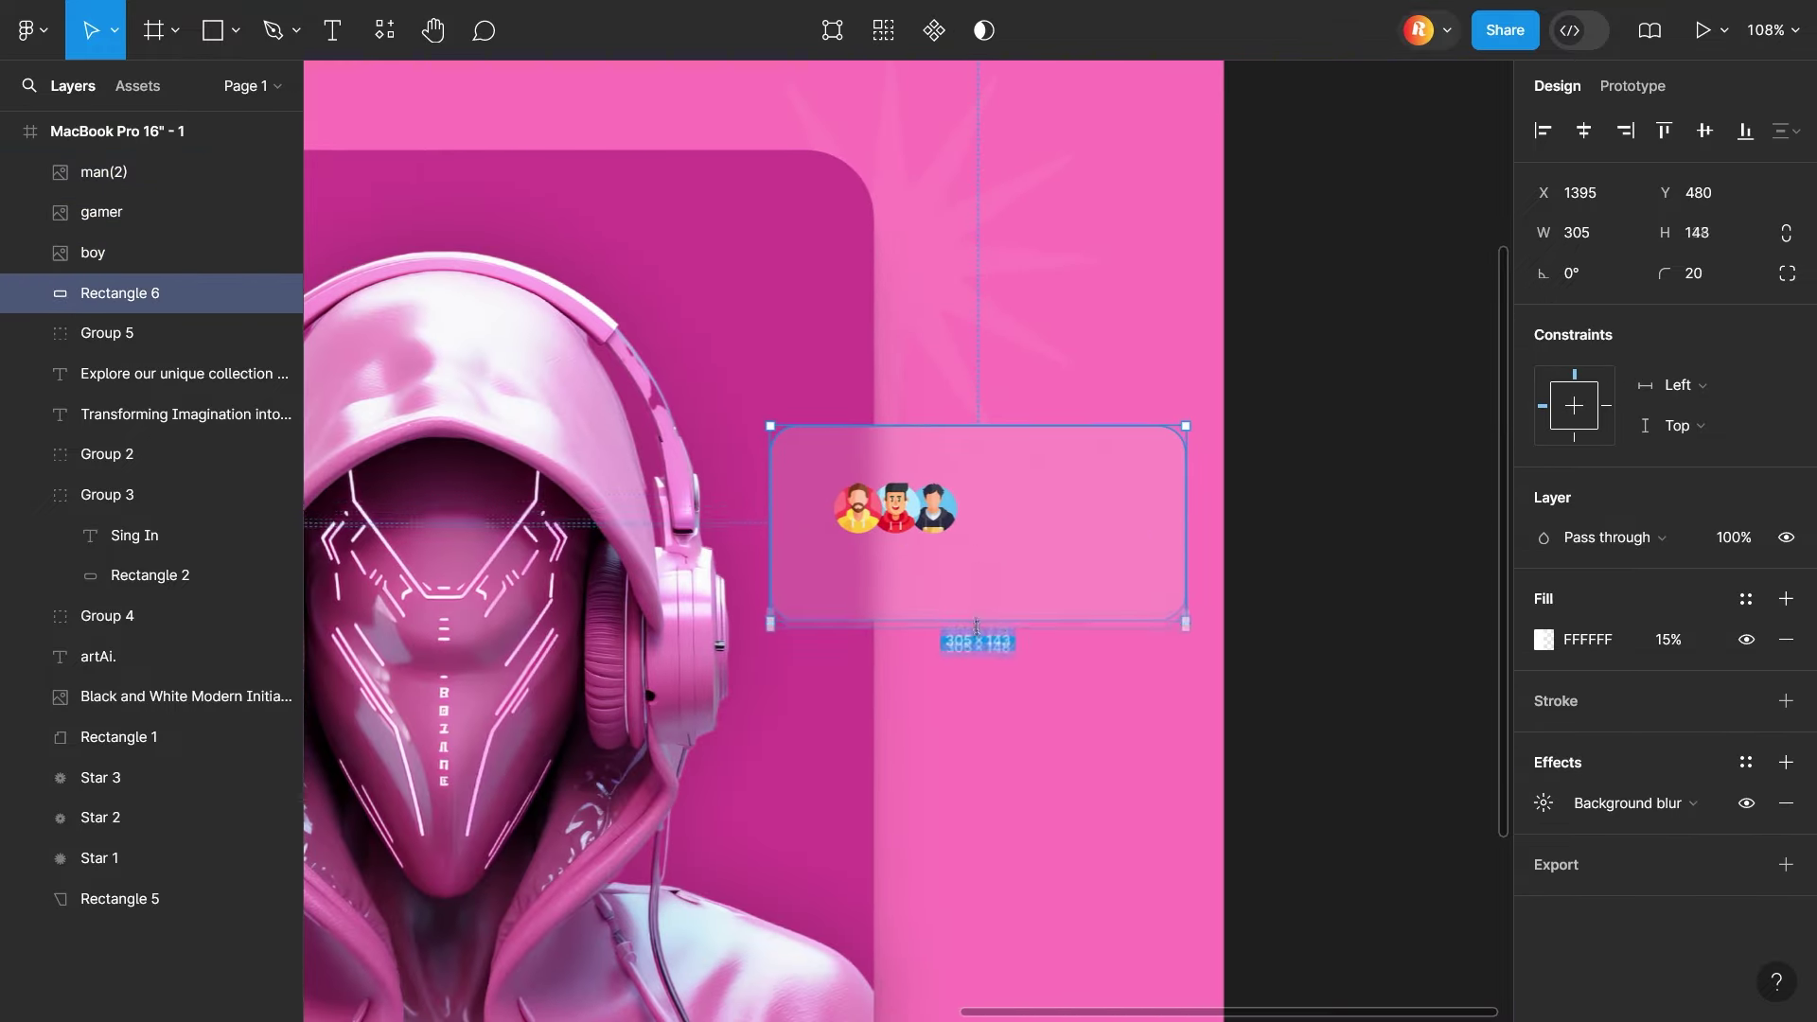
pyautogui.moveTo(954, 611); pyautogui.dragTo(956, 639)
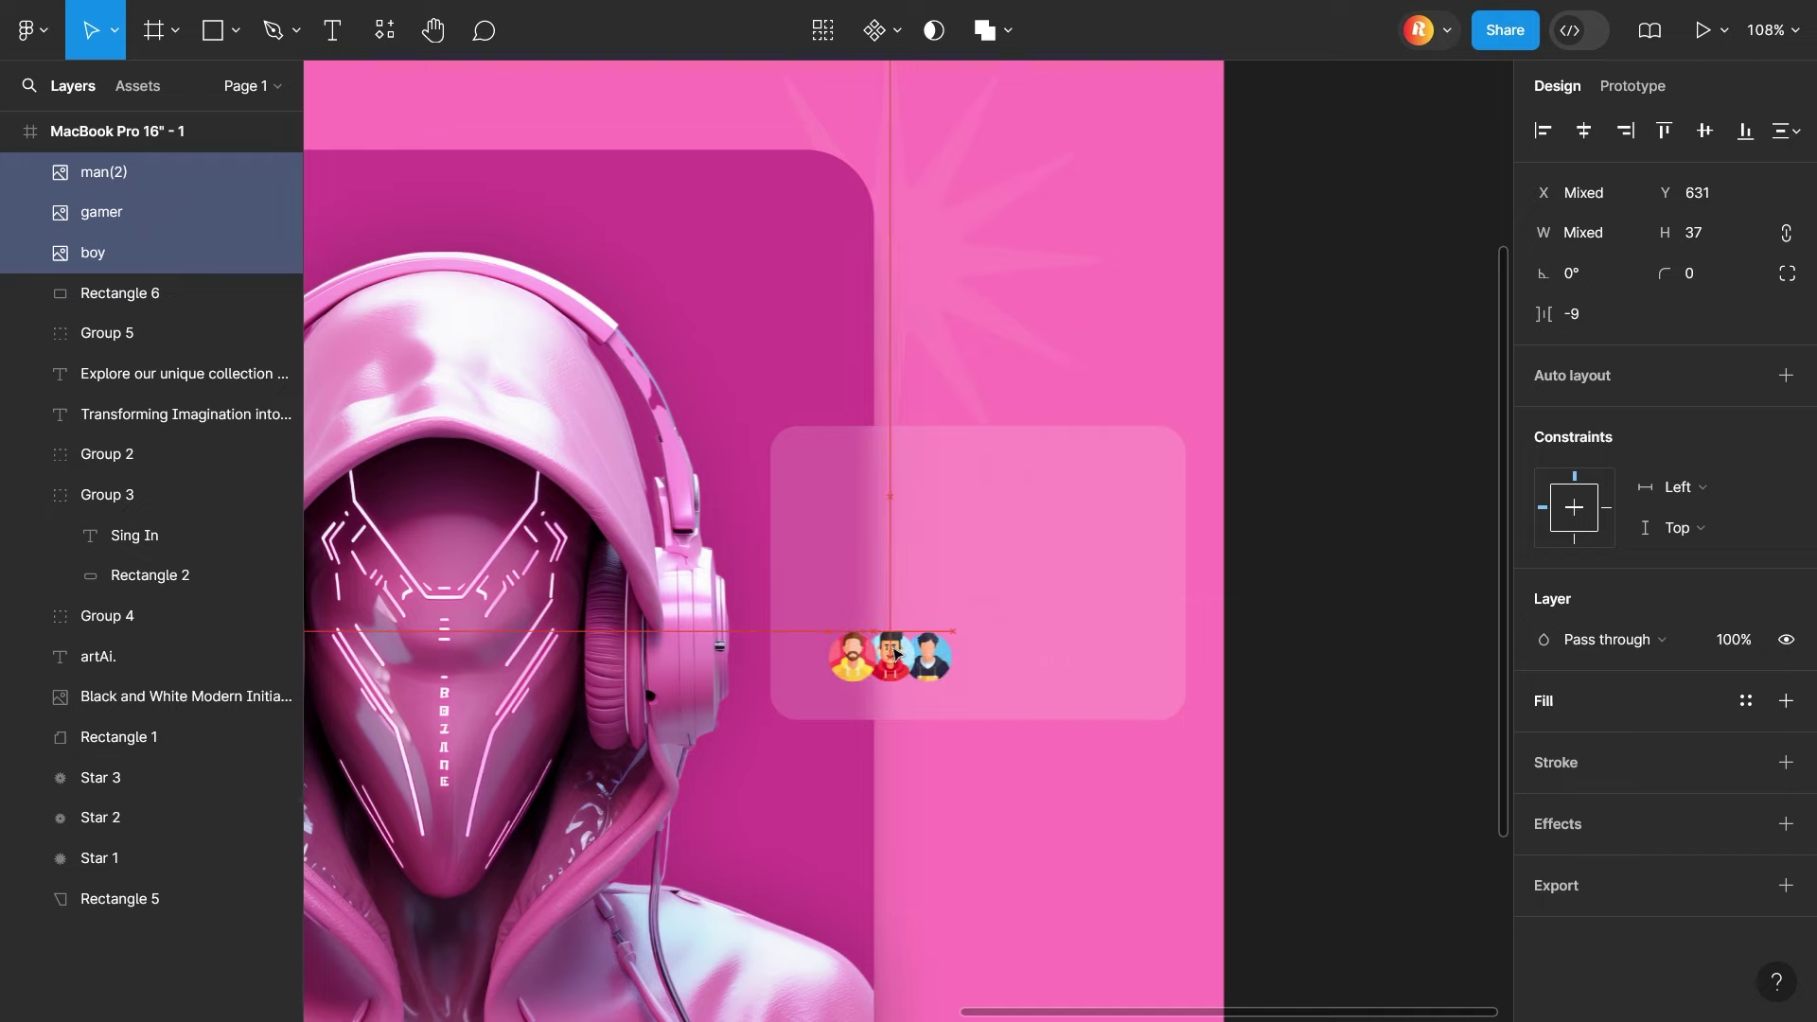
# Add an 'Our Creater's' heading on the card with the avatars beneath it
pyautogui.press('t')
pyautogui.click(841, 511)
pyautogui.write("Our Creater's")
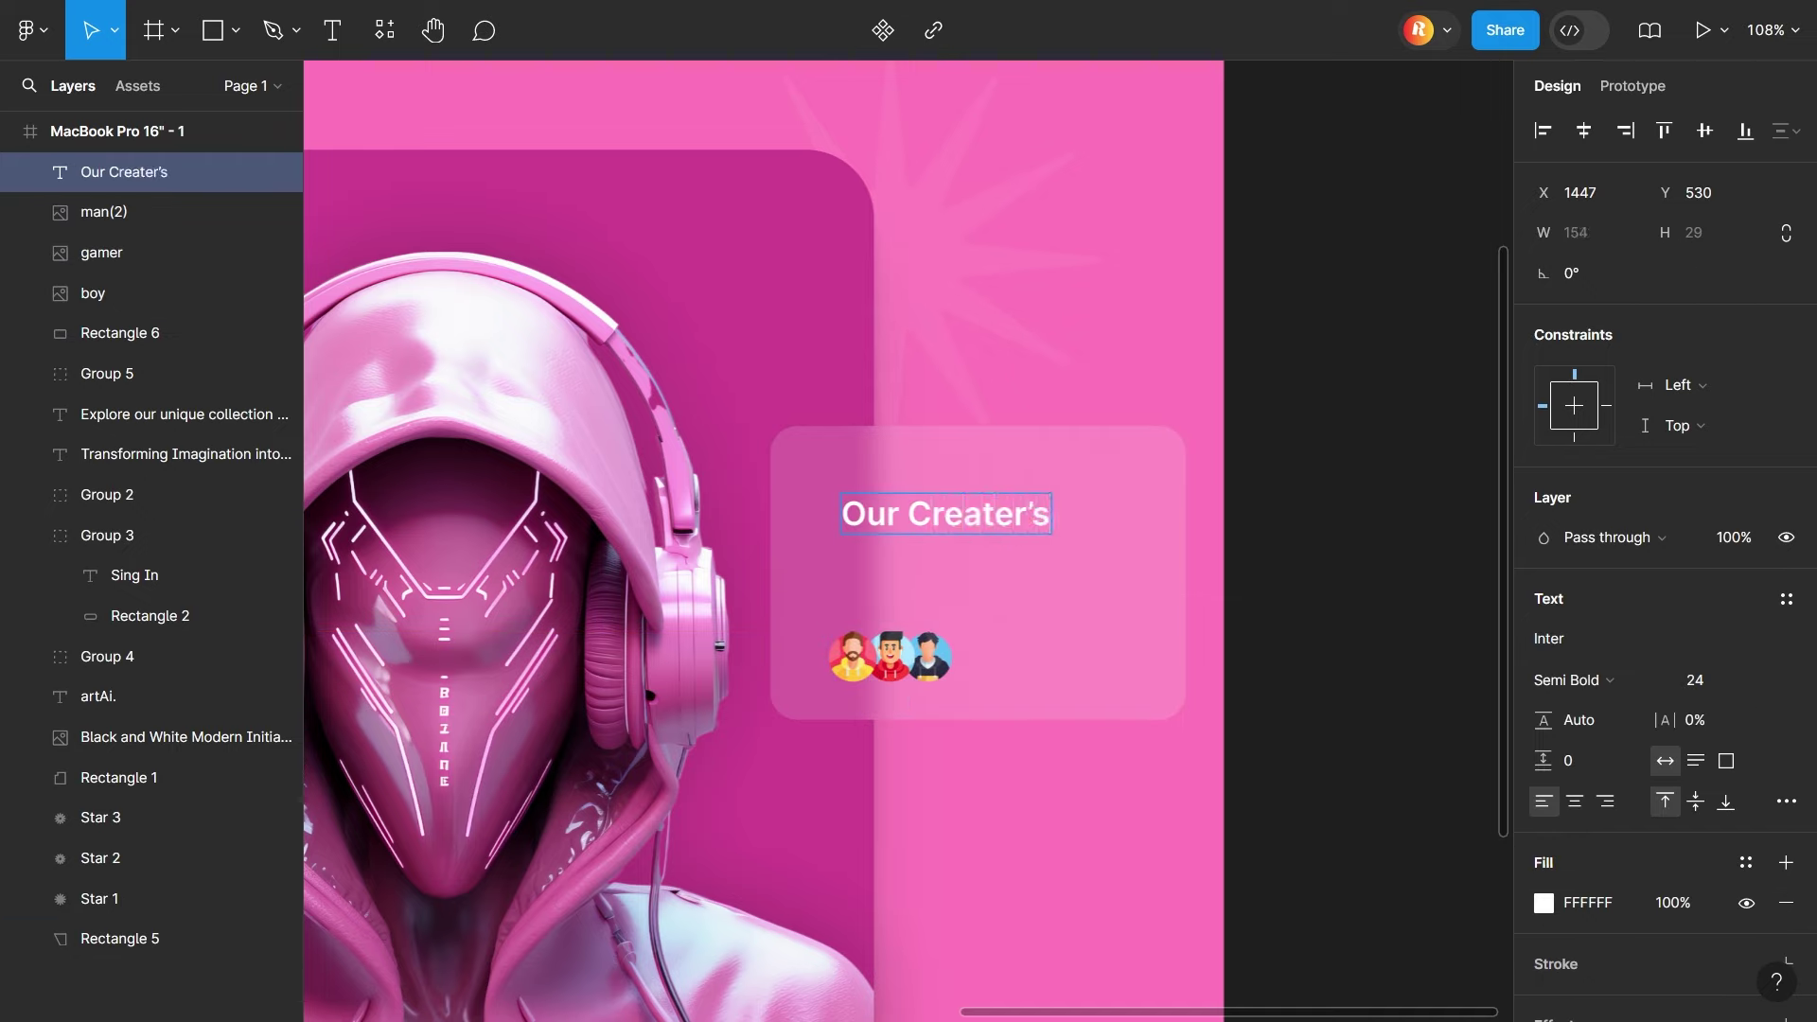
pyautogui.moveTo(1683, 692); pyautogui.dragTo(1798, 691)
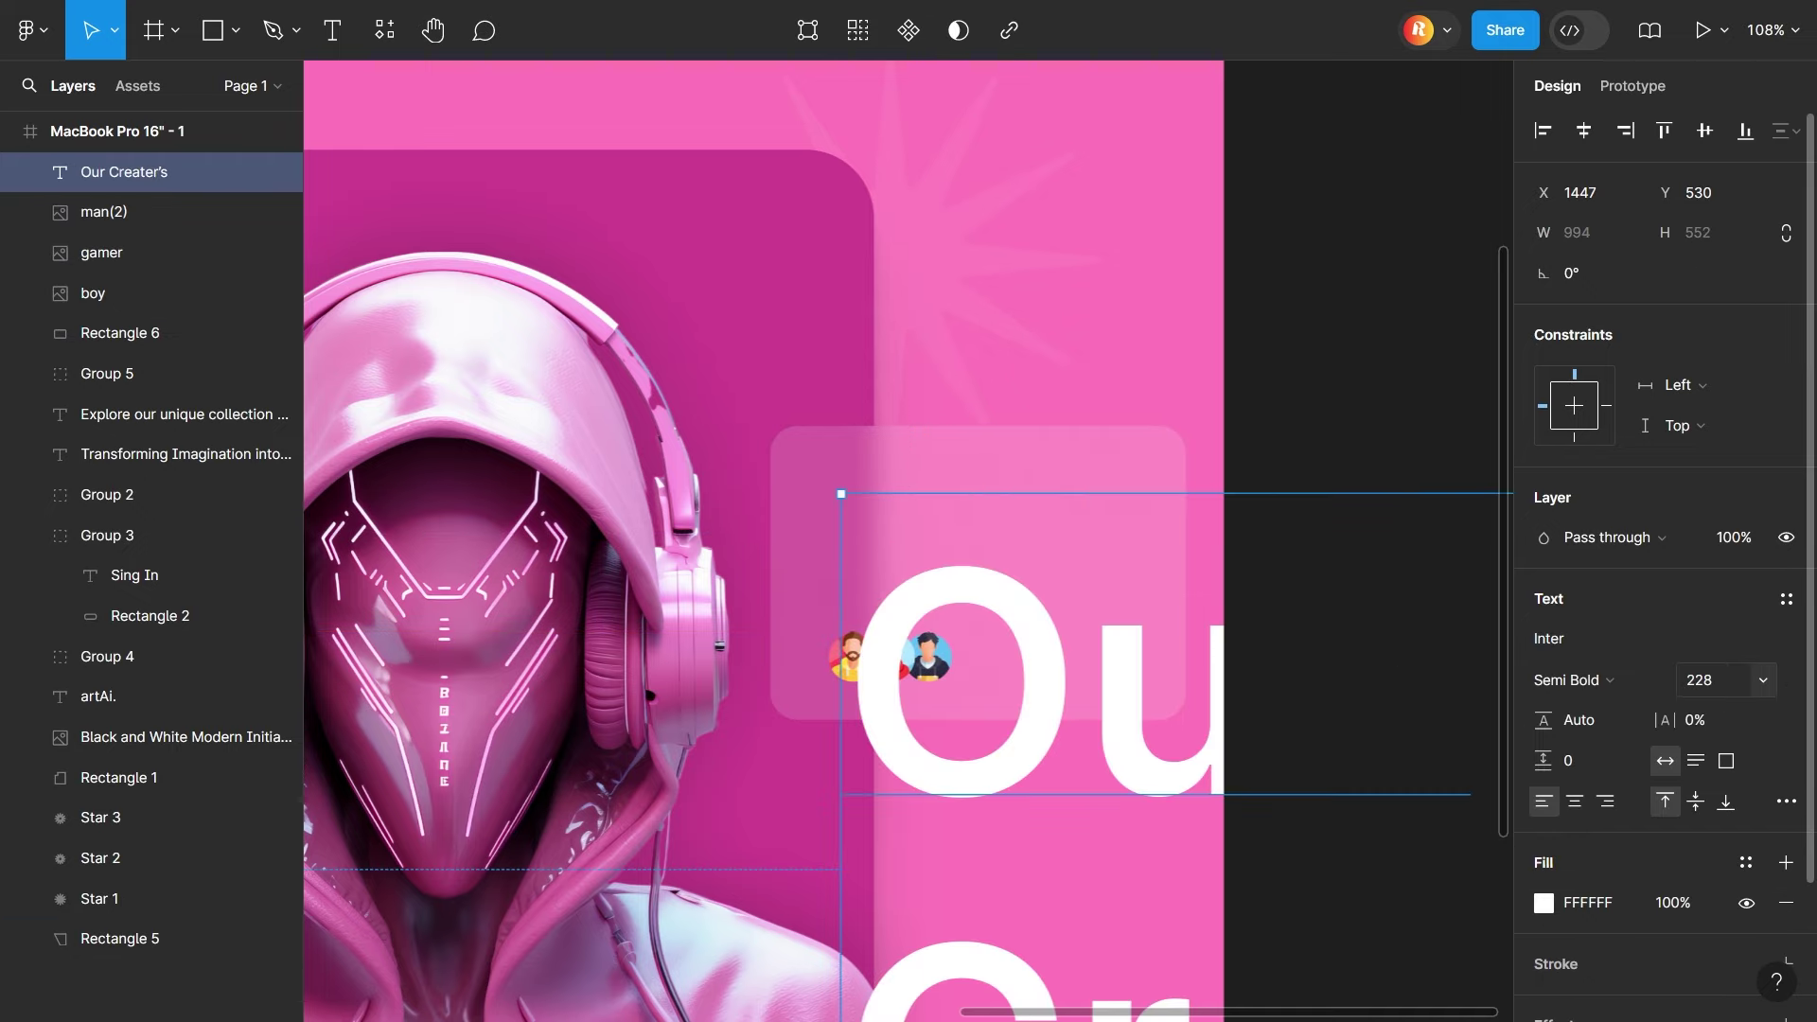
pyautogui.hotkey('ctrl', 'z')
pyautogui.click(1041, 492)
pyautogui.click(894, 653)
pyautogui.moveTo(946, 653); pyautogui.dragTo(960, 657)
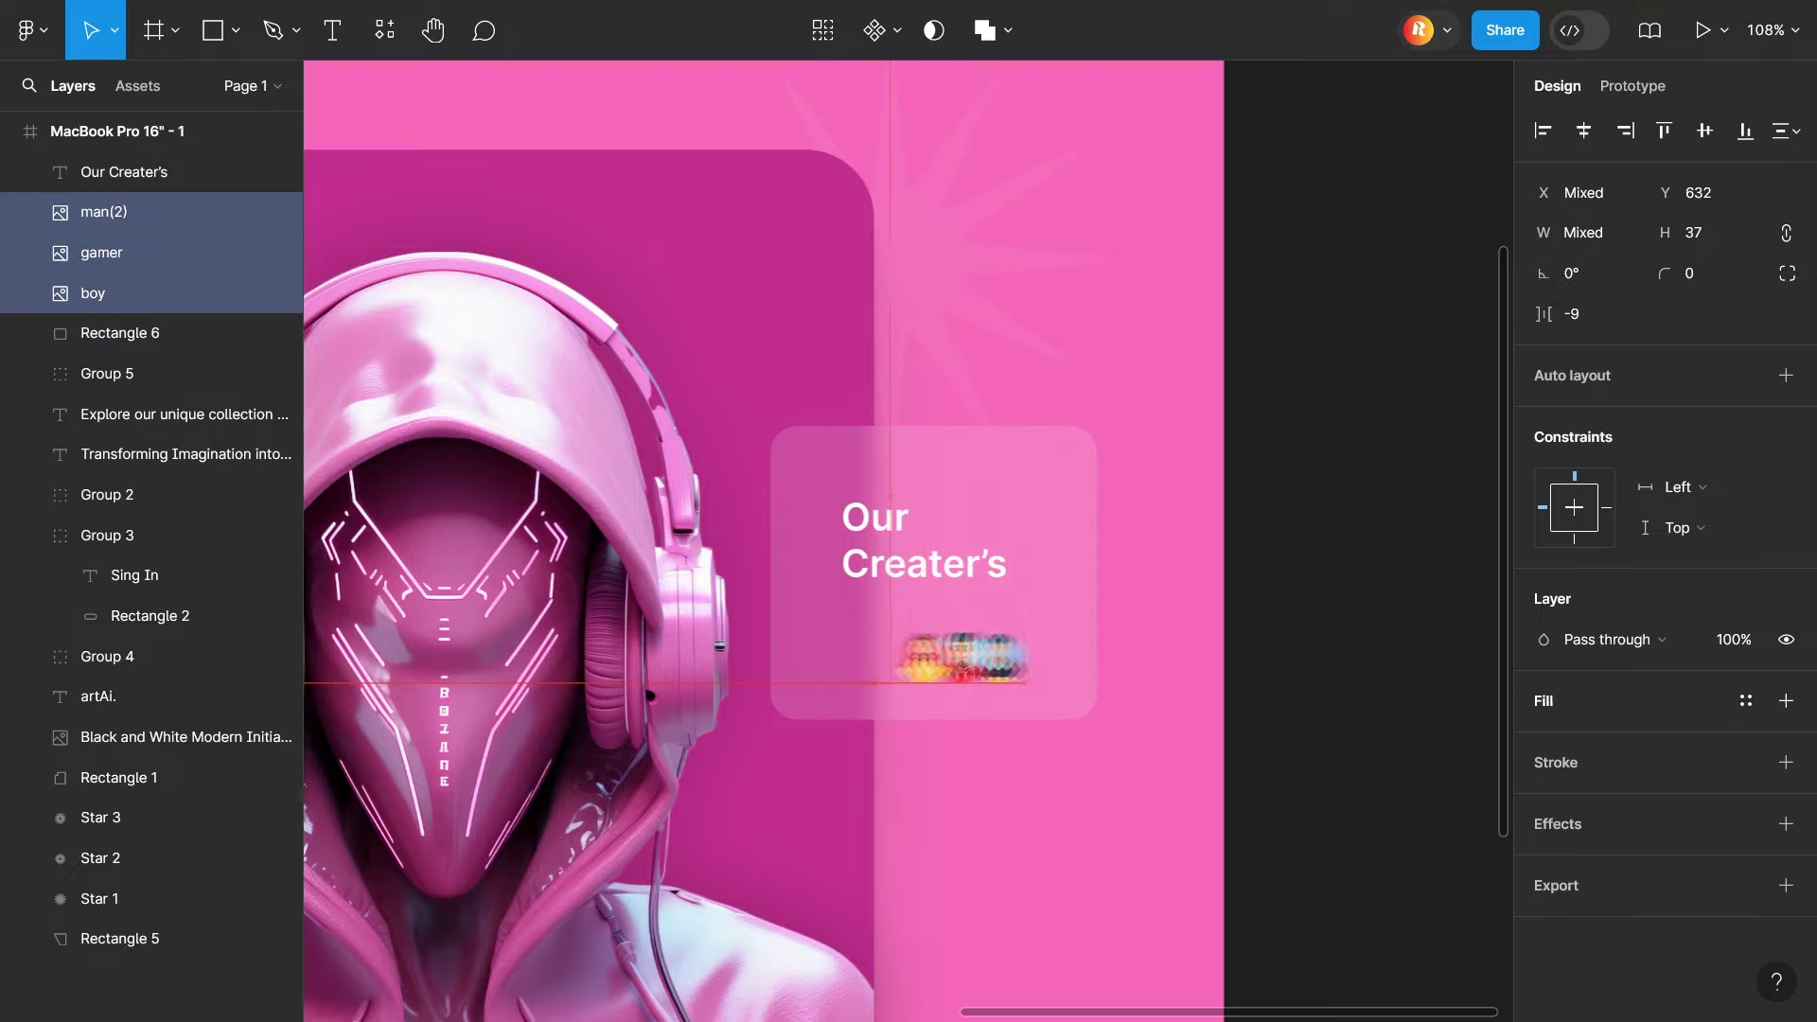
# Group the heading with the three avatars and reposition the group on the card
pyautogui.click(1041, 568)
pyautogui.click(941, 651)
pyautogui.keyDown('shift'); pyautogui.click(124, 171); pyautogui.keyUp('shift')
pyautogui.rightClick(871, 587)
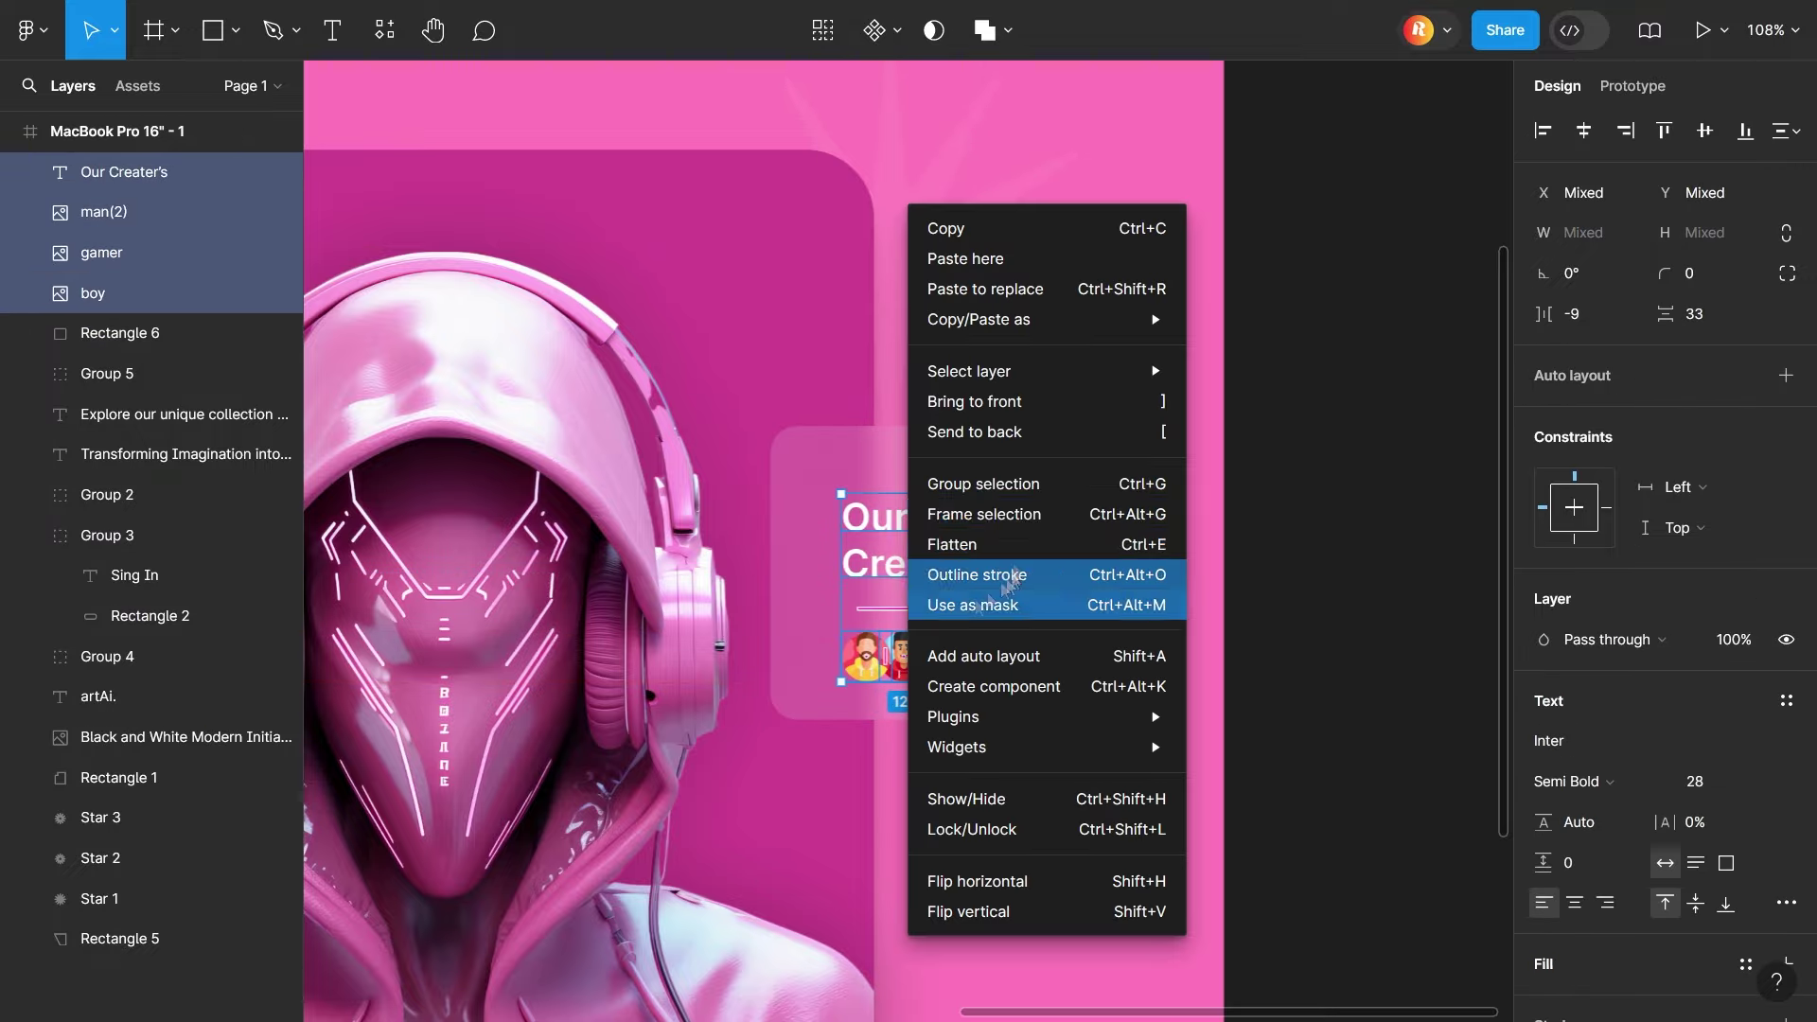
pyautogui.click(936, 479)
pyautogui.doubleClick(957, 580)
pyautogui.press('Escape')
pyautogui.moveTo(958, 579); pyautogui.dragTo(935, 584)
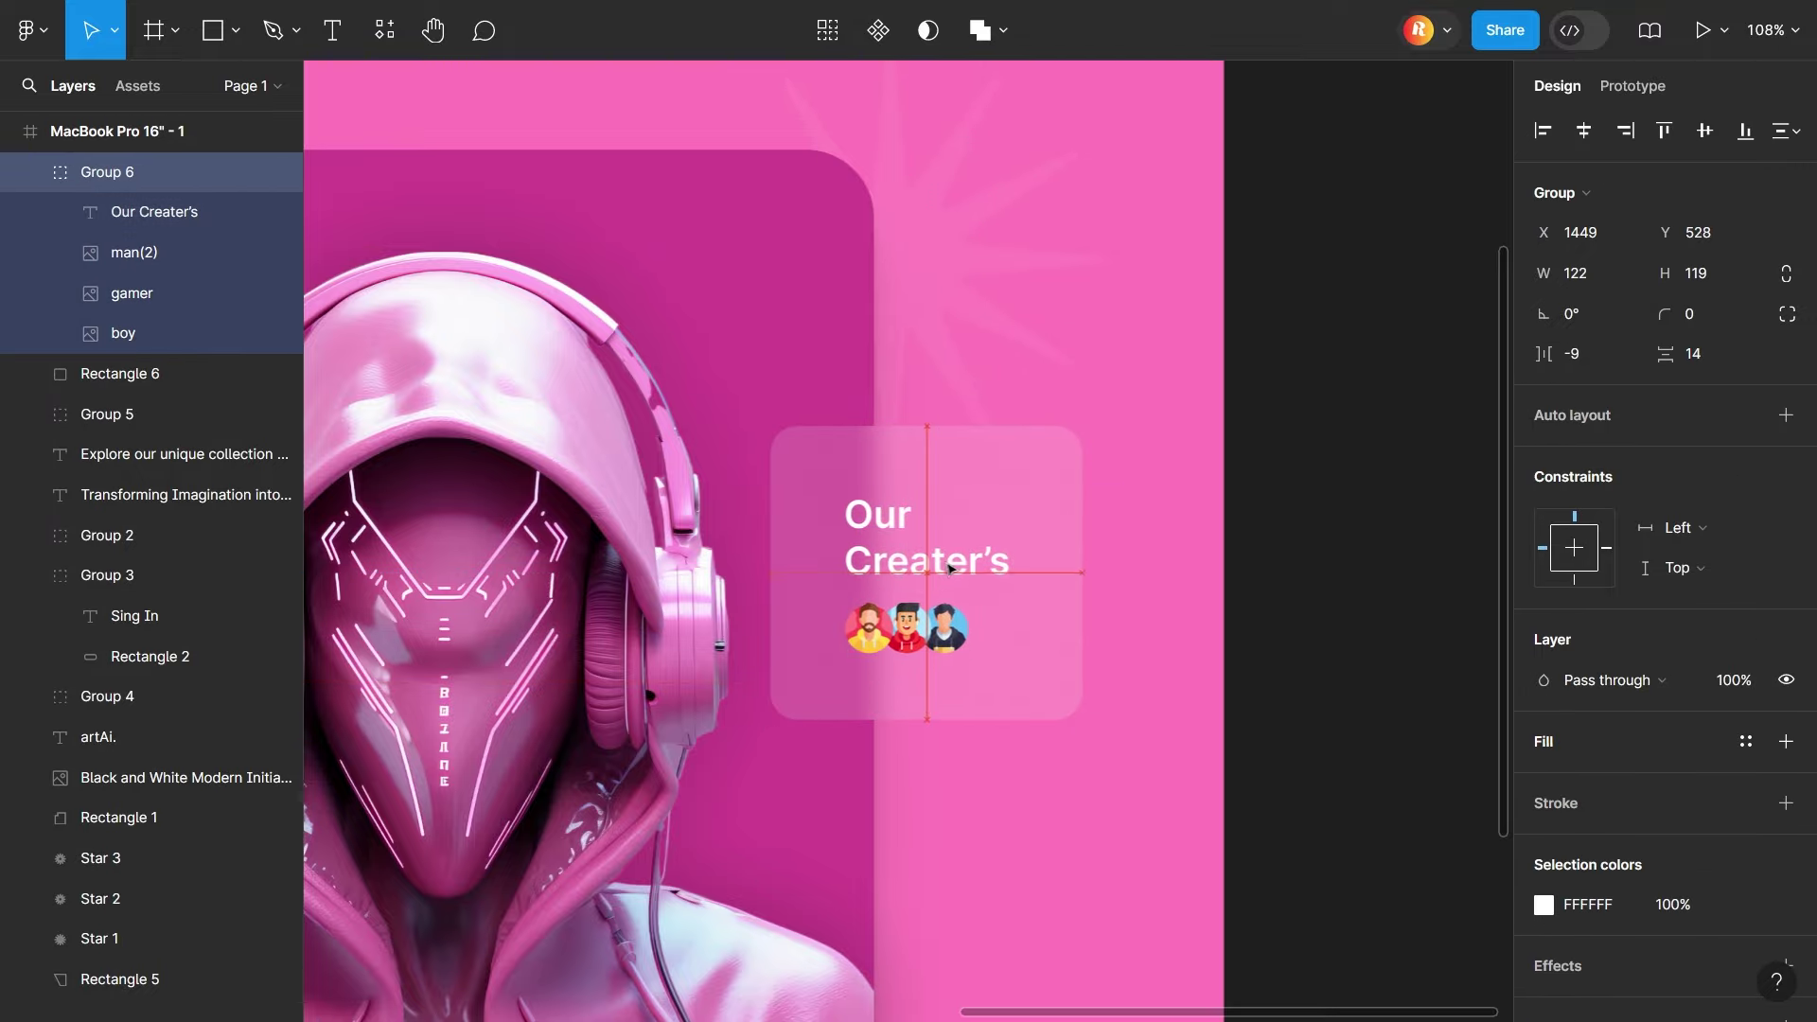
pyautogui.hotkey('shift', '1')
pyautogui.click(251, 979)
# Draw a box below the hero buttons
pyautogui.click(762, 613)
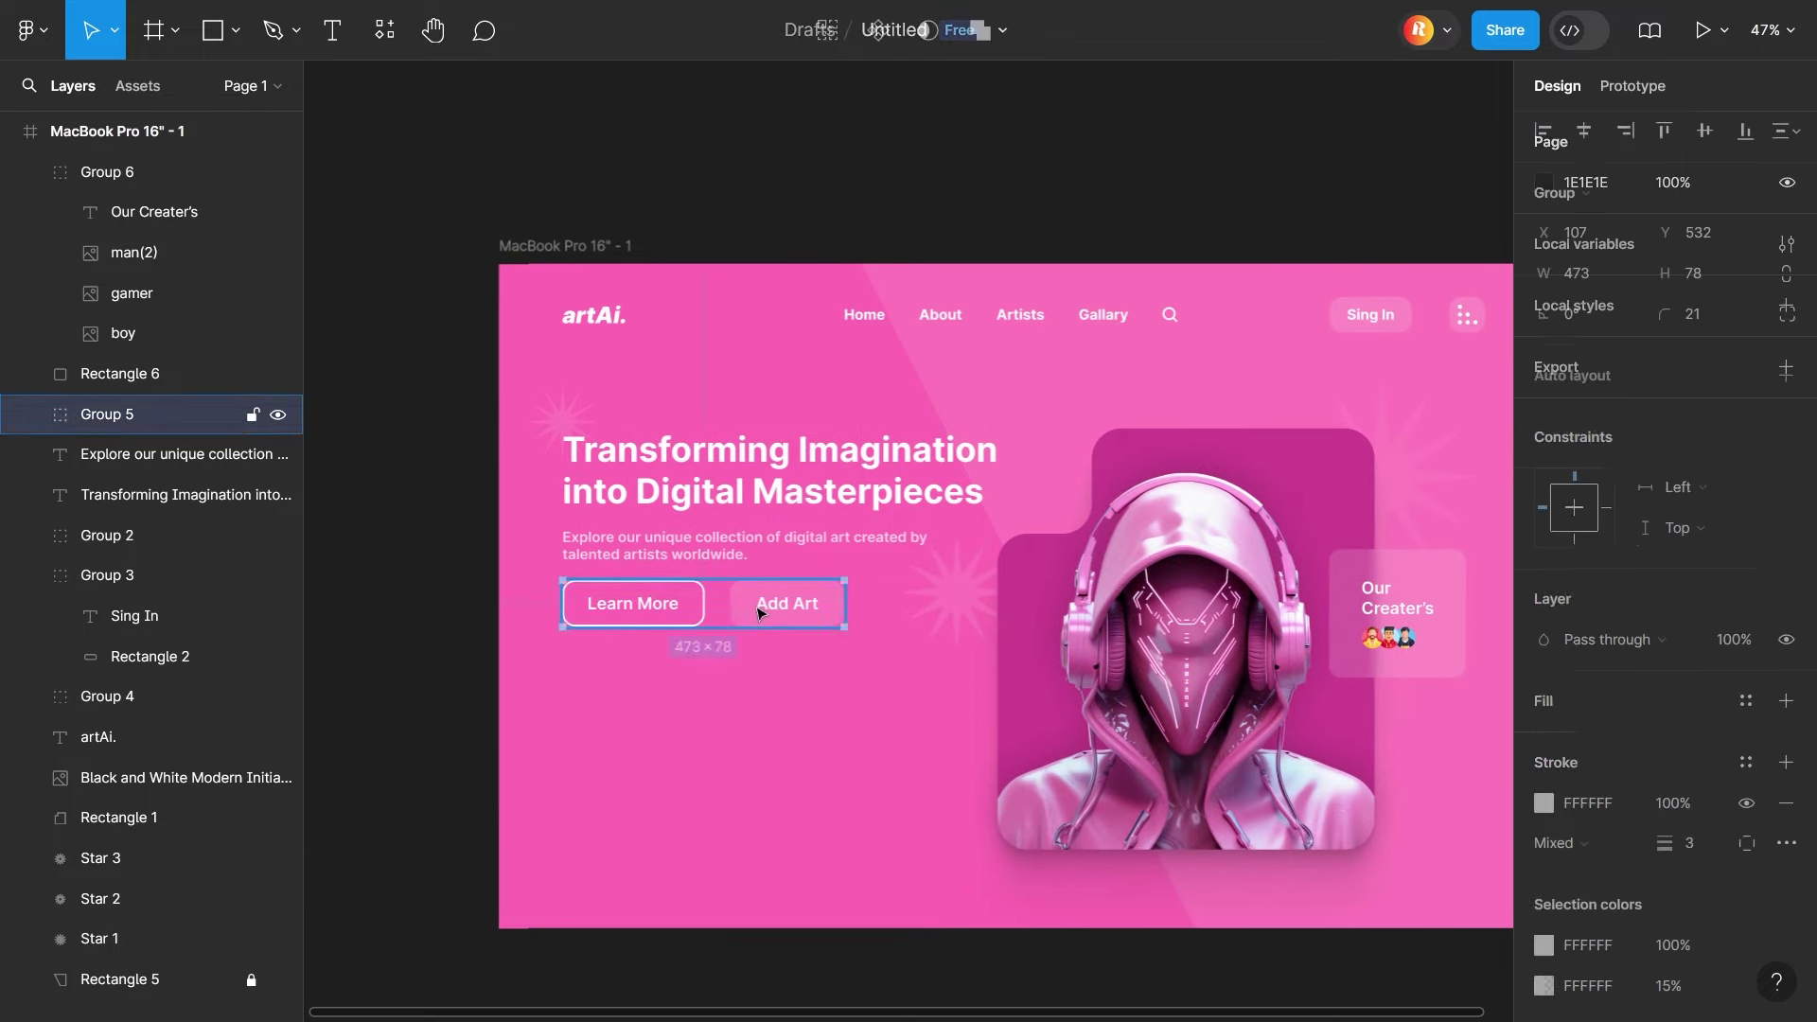
pyautogui.doubleClick(762, 614)
pyautogui.click(681, 719)
pyautogui.click(633, 615)
pyautogui.click(717, 732)
pyautogui.scroll(1, 716, 732)
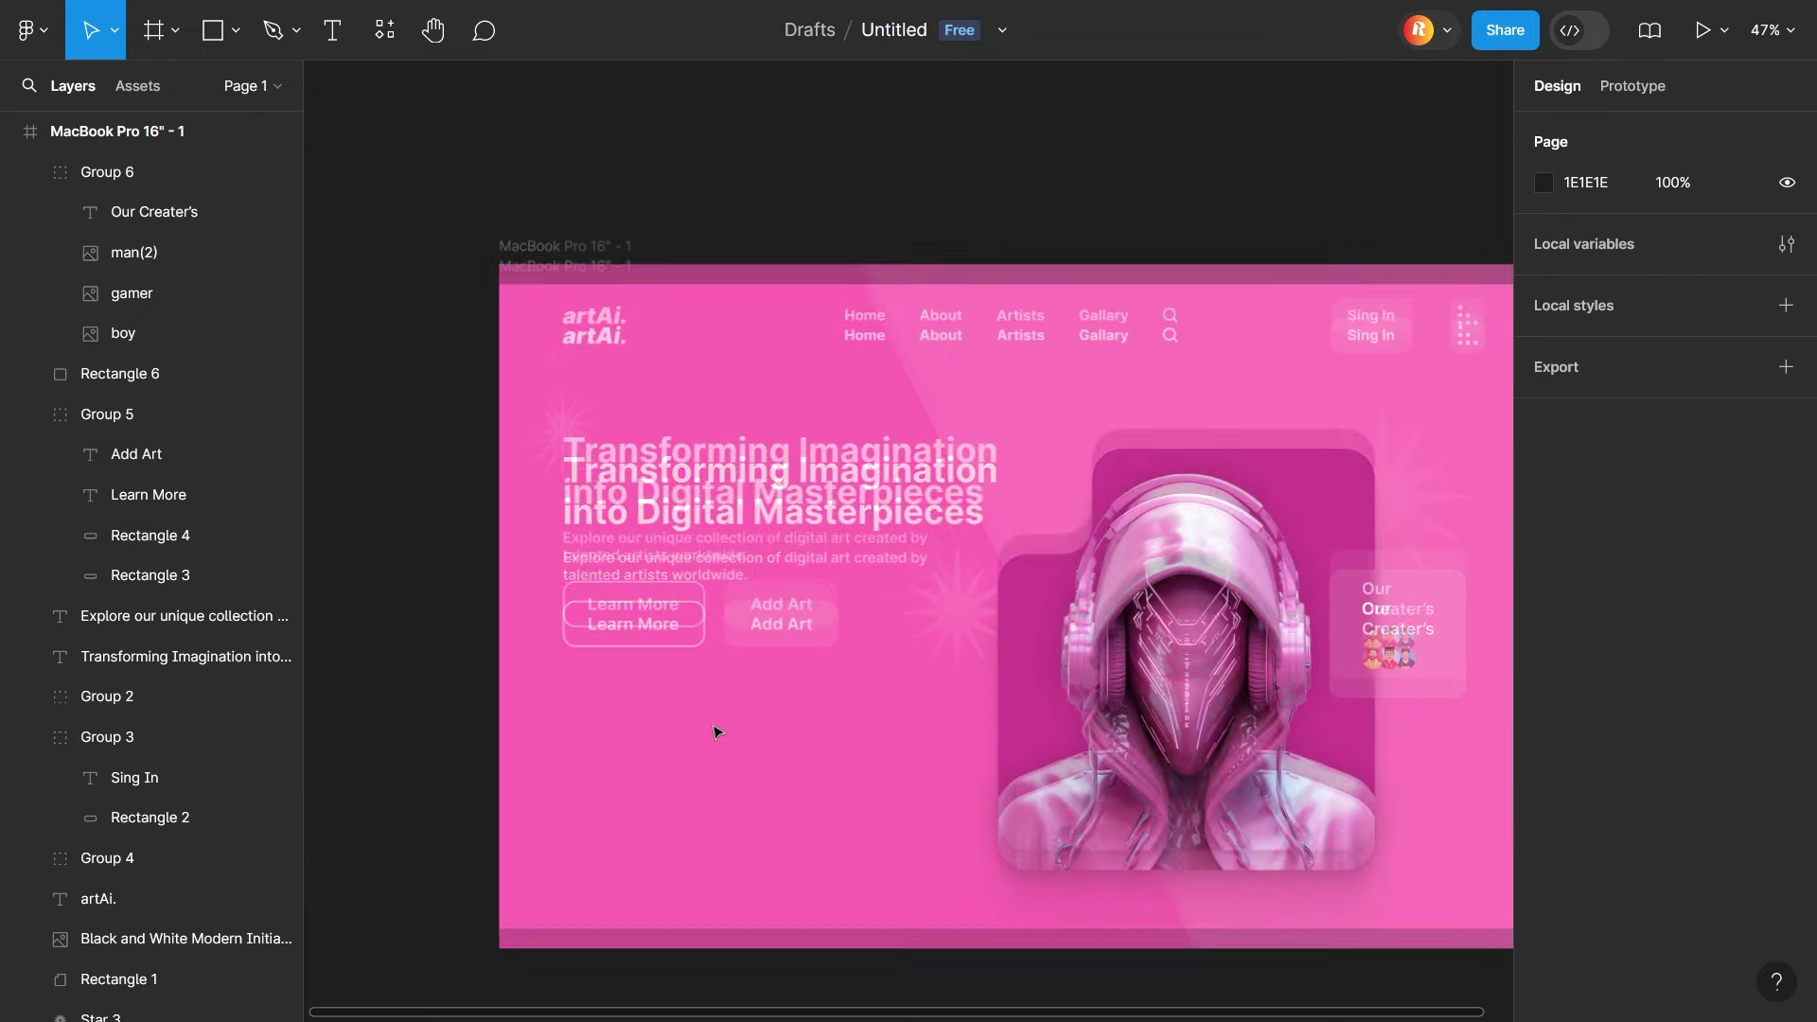
pyautogui.keyDown('ctrl'); pyautogui.scroll(1, 716, 732); pyautogui.keyUp('ctrl')
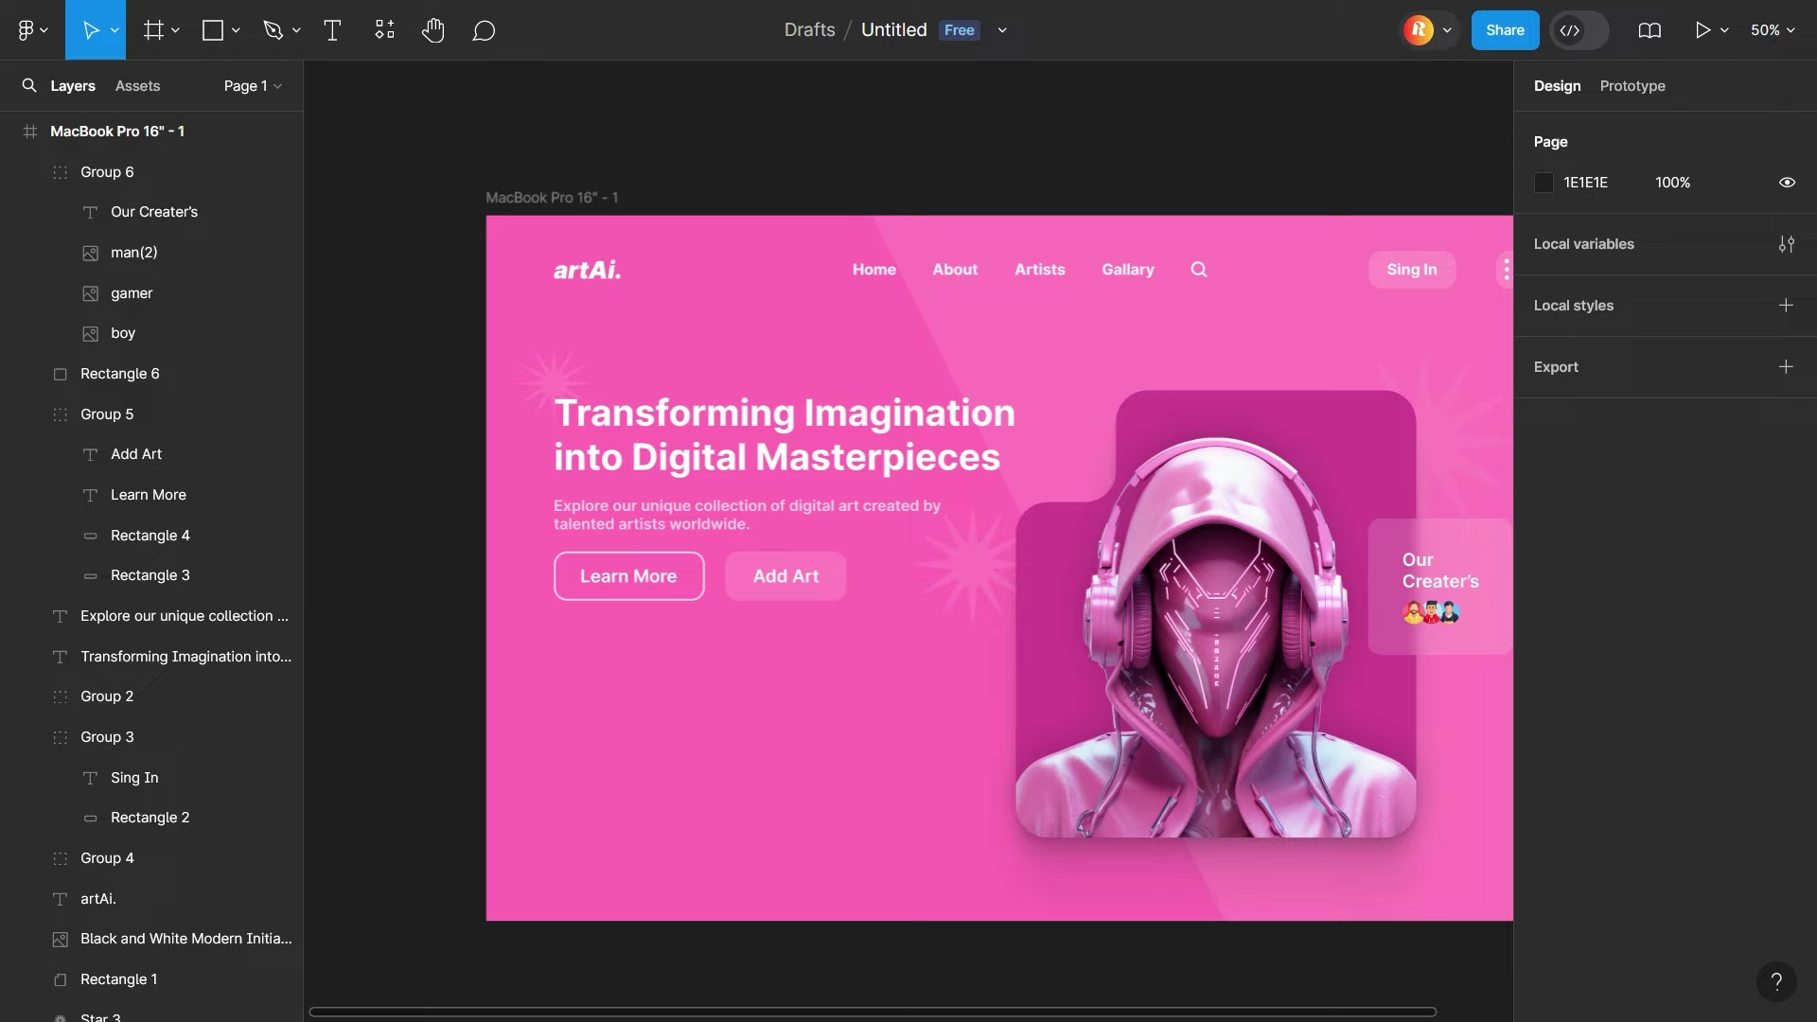
pyautogui.moveTo(563, 675); pyautogui.dragTo(939, 801)
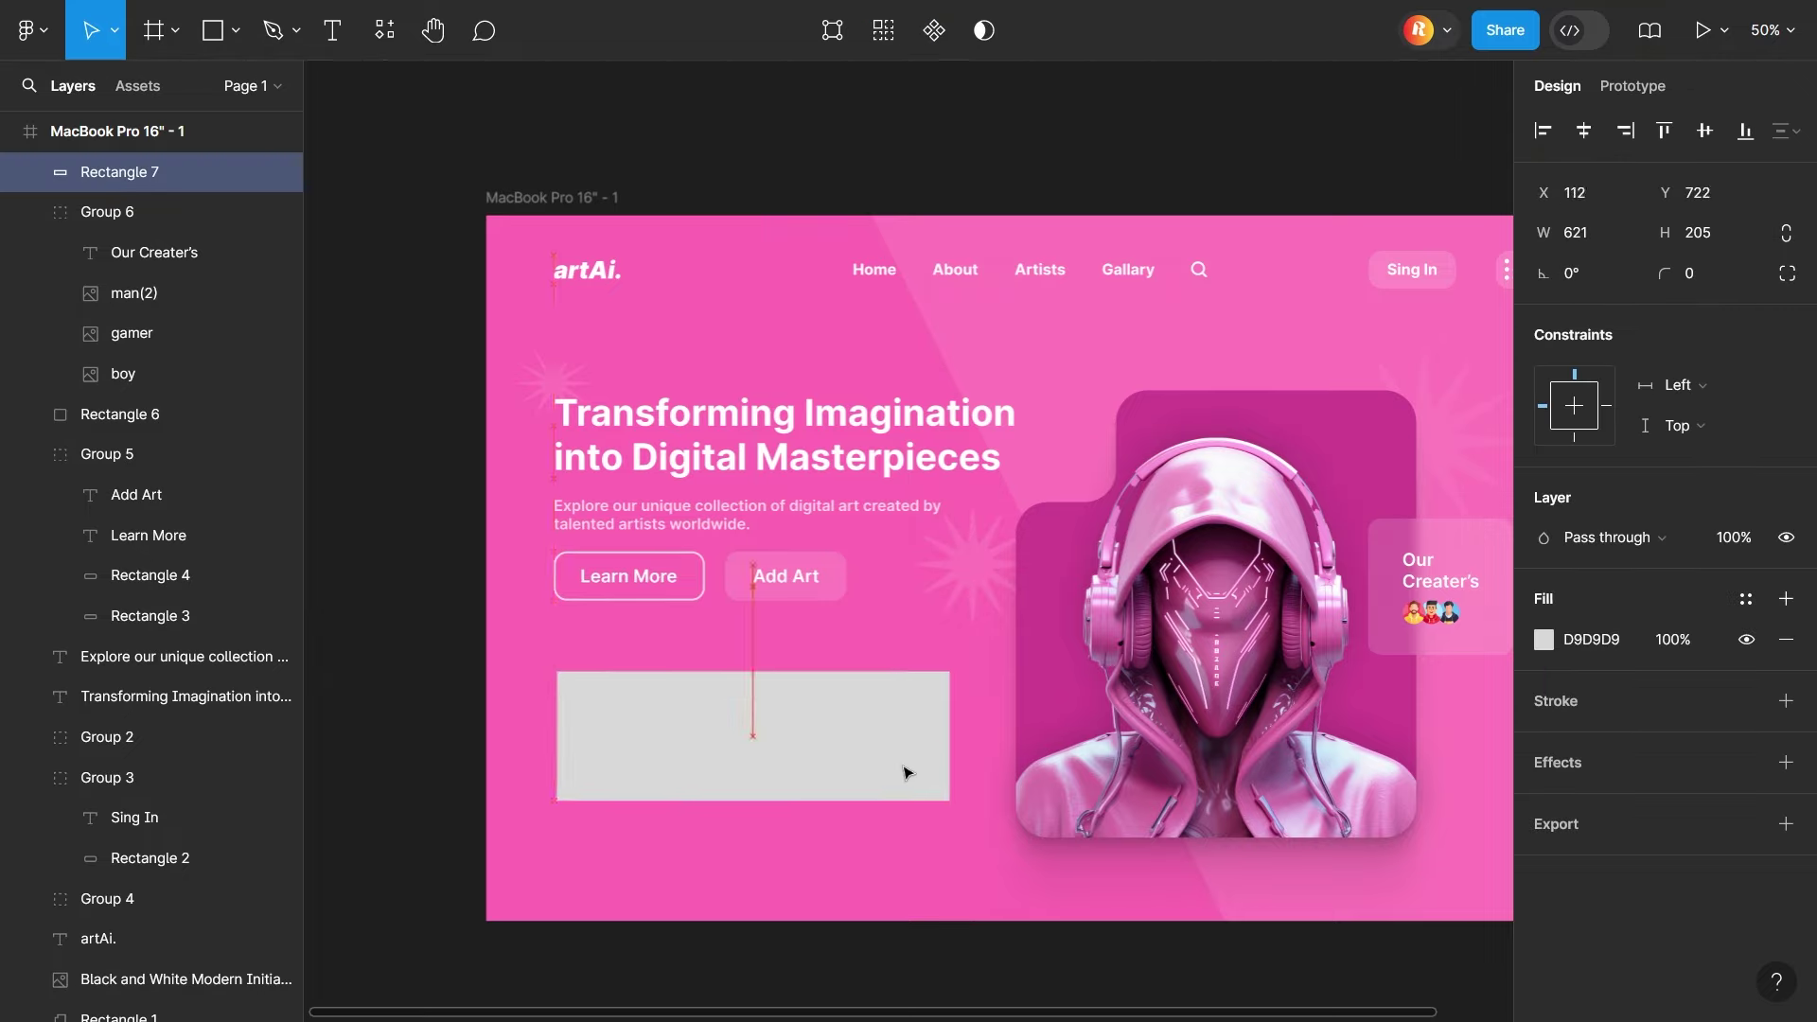
# Round the box to radius 25, give it a 15% white fill and a white outline
pyautogui.moveTo(1663, 272); pyautogui.dragTo(1687, 272)
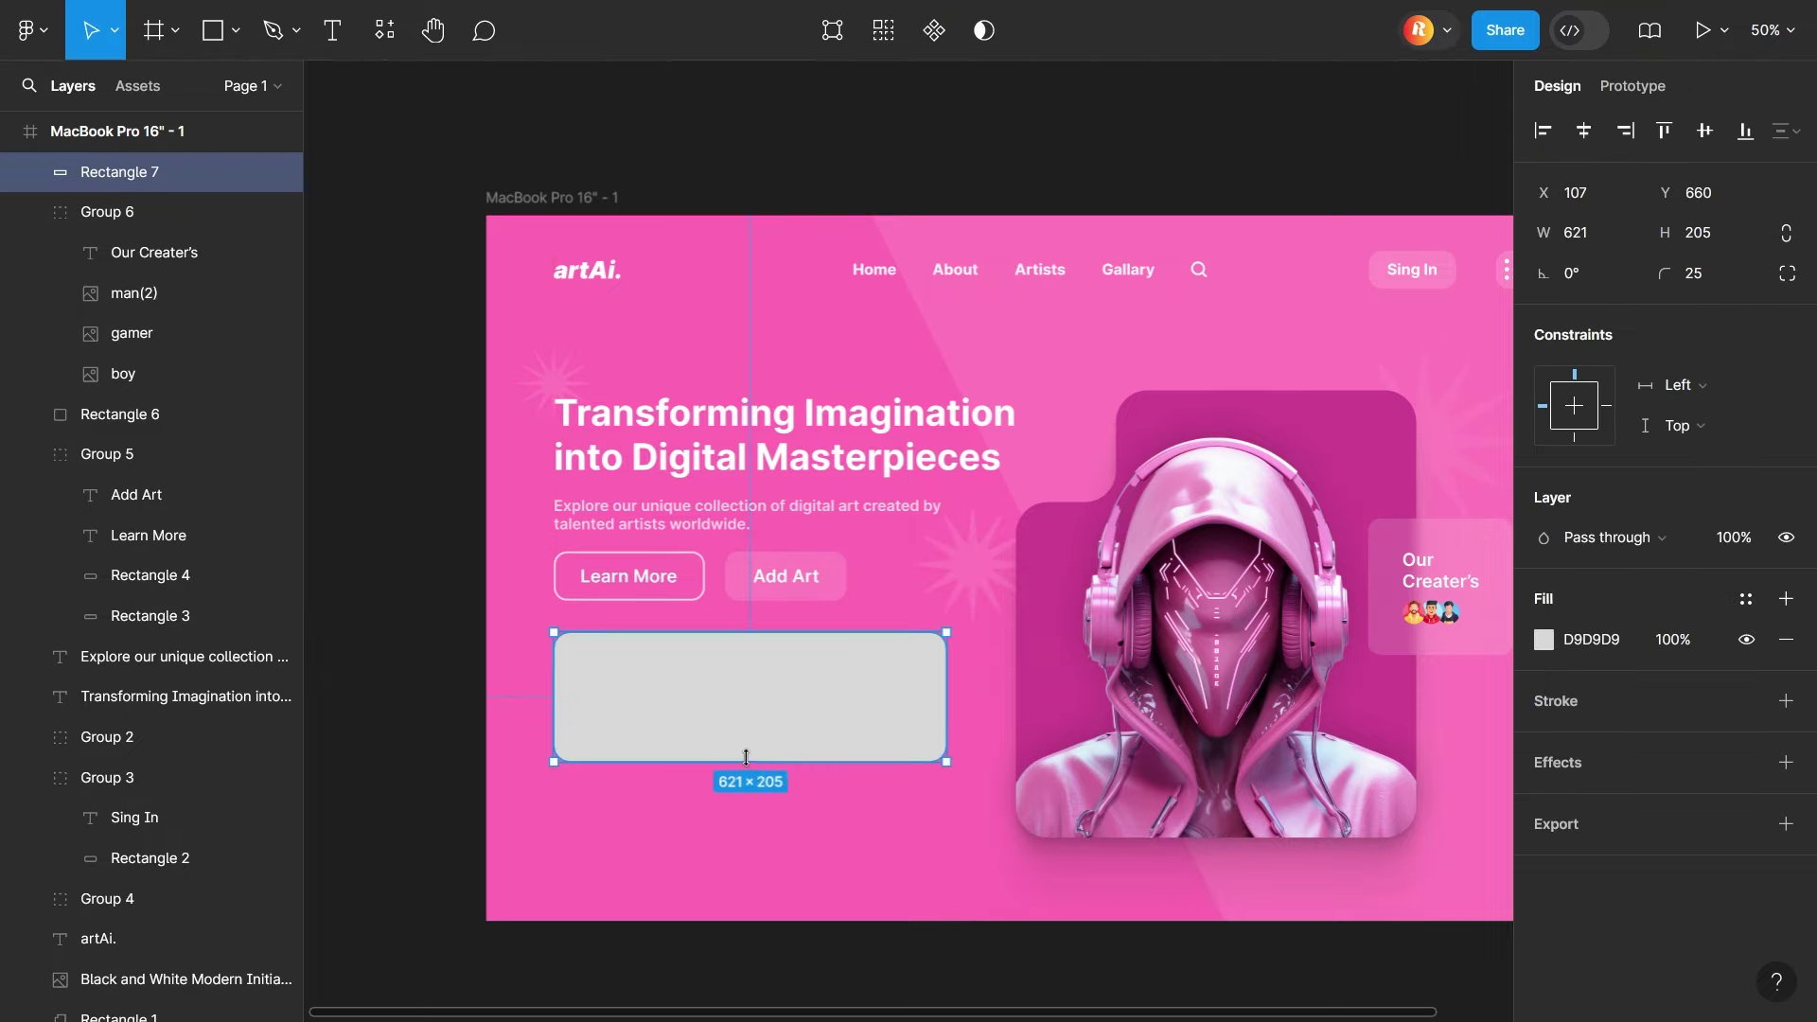
pyautogui.click(1544, 639)
pyautogui.click(1786, 701)
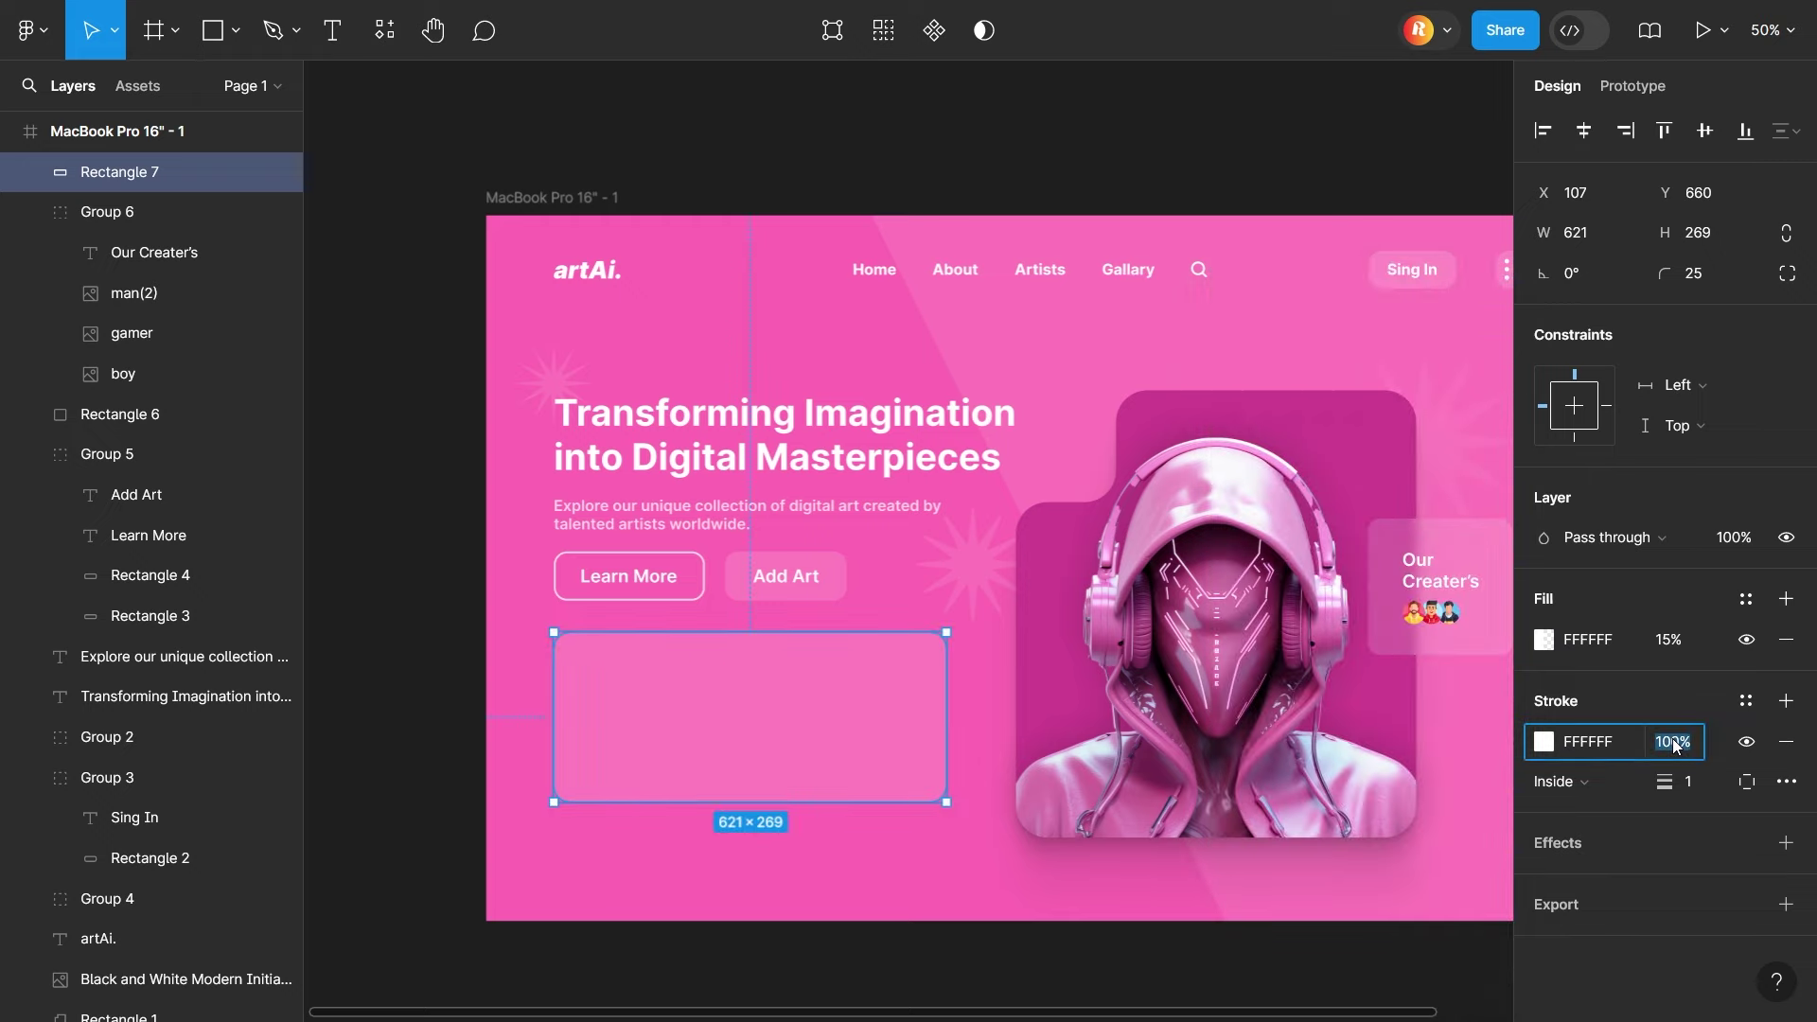
pyautogui.click(1670, 741)
# Make the outline a white gradient fading to 0% and add the 'Nft Design Contast' label
pyautogui.click(757, 719)
pyautogui.click(1543, 741)
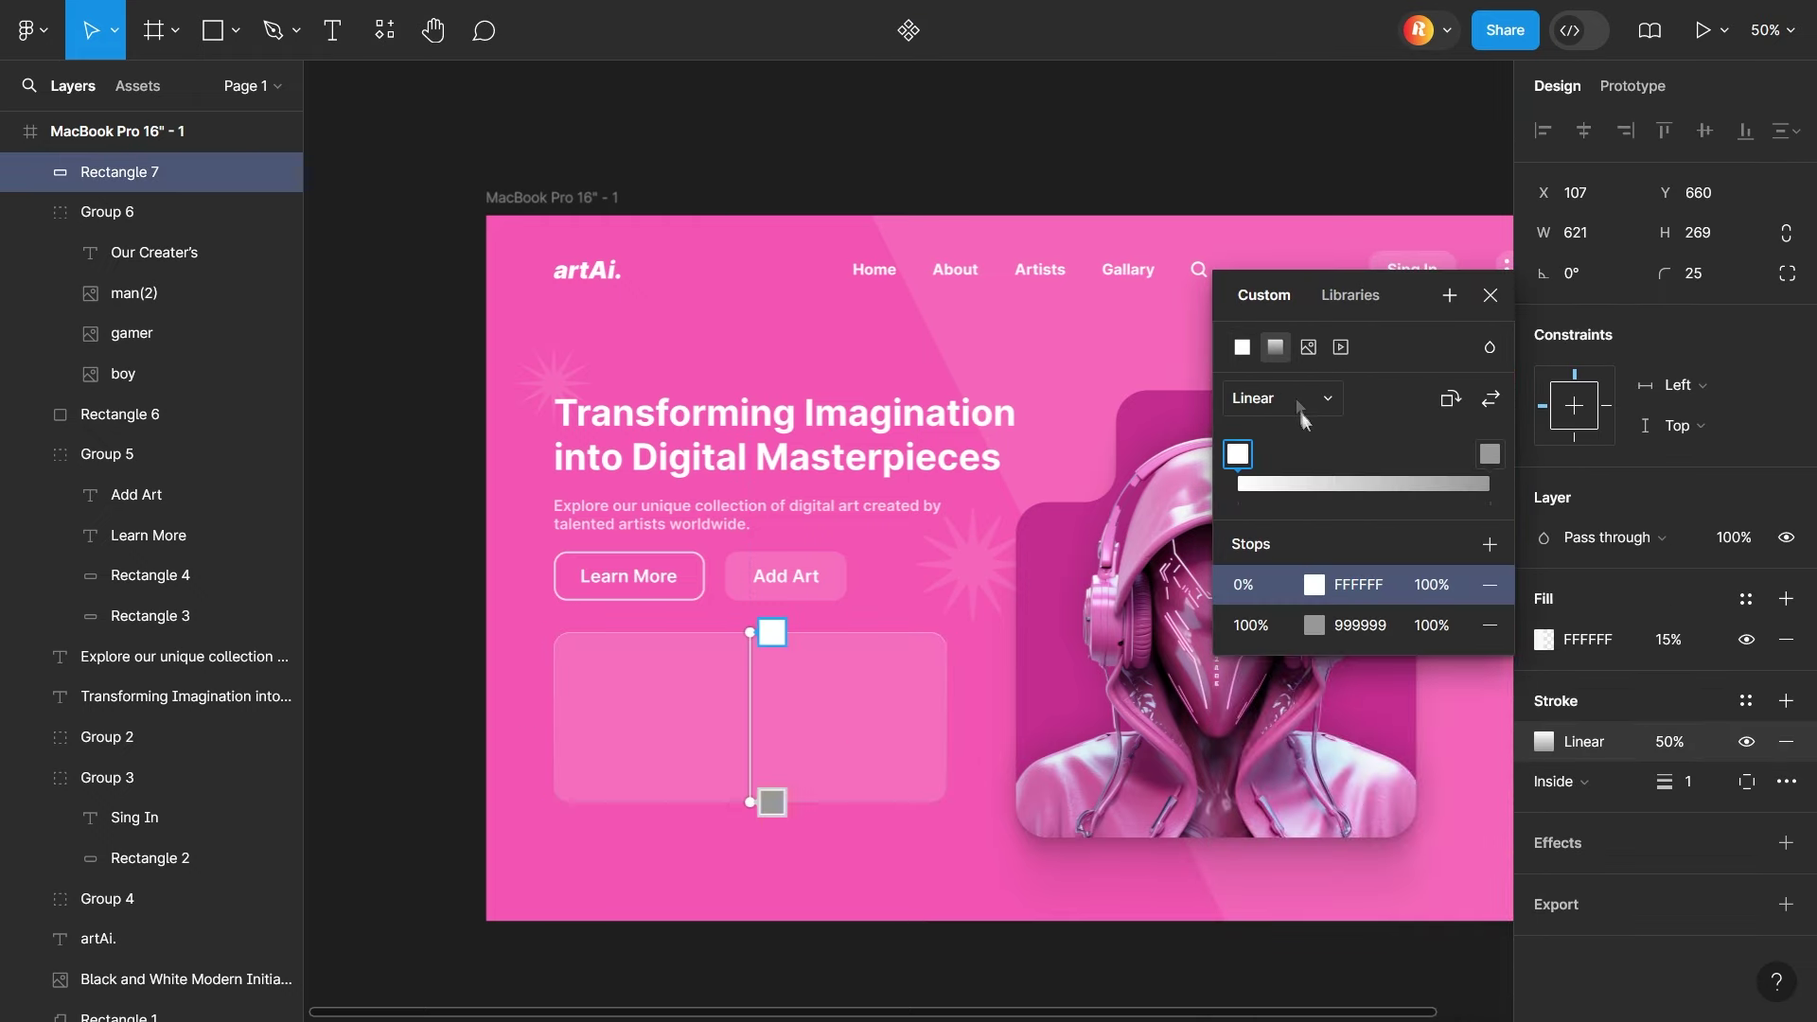
pyautogui.click(1313, 625)
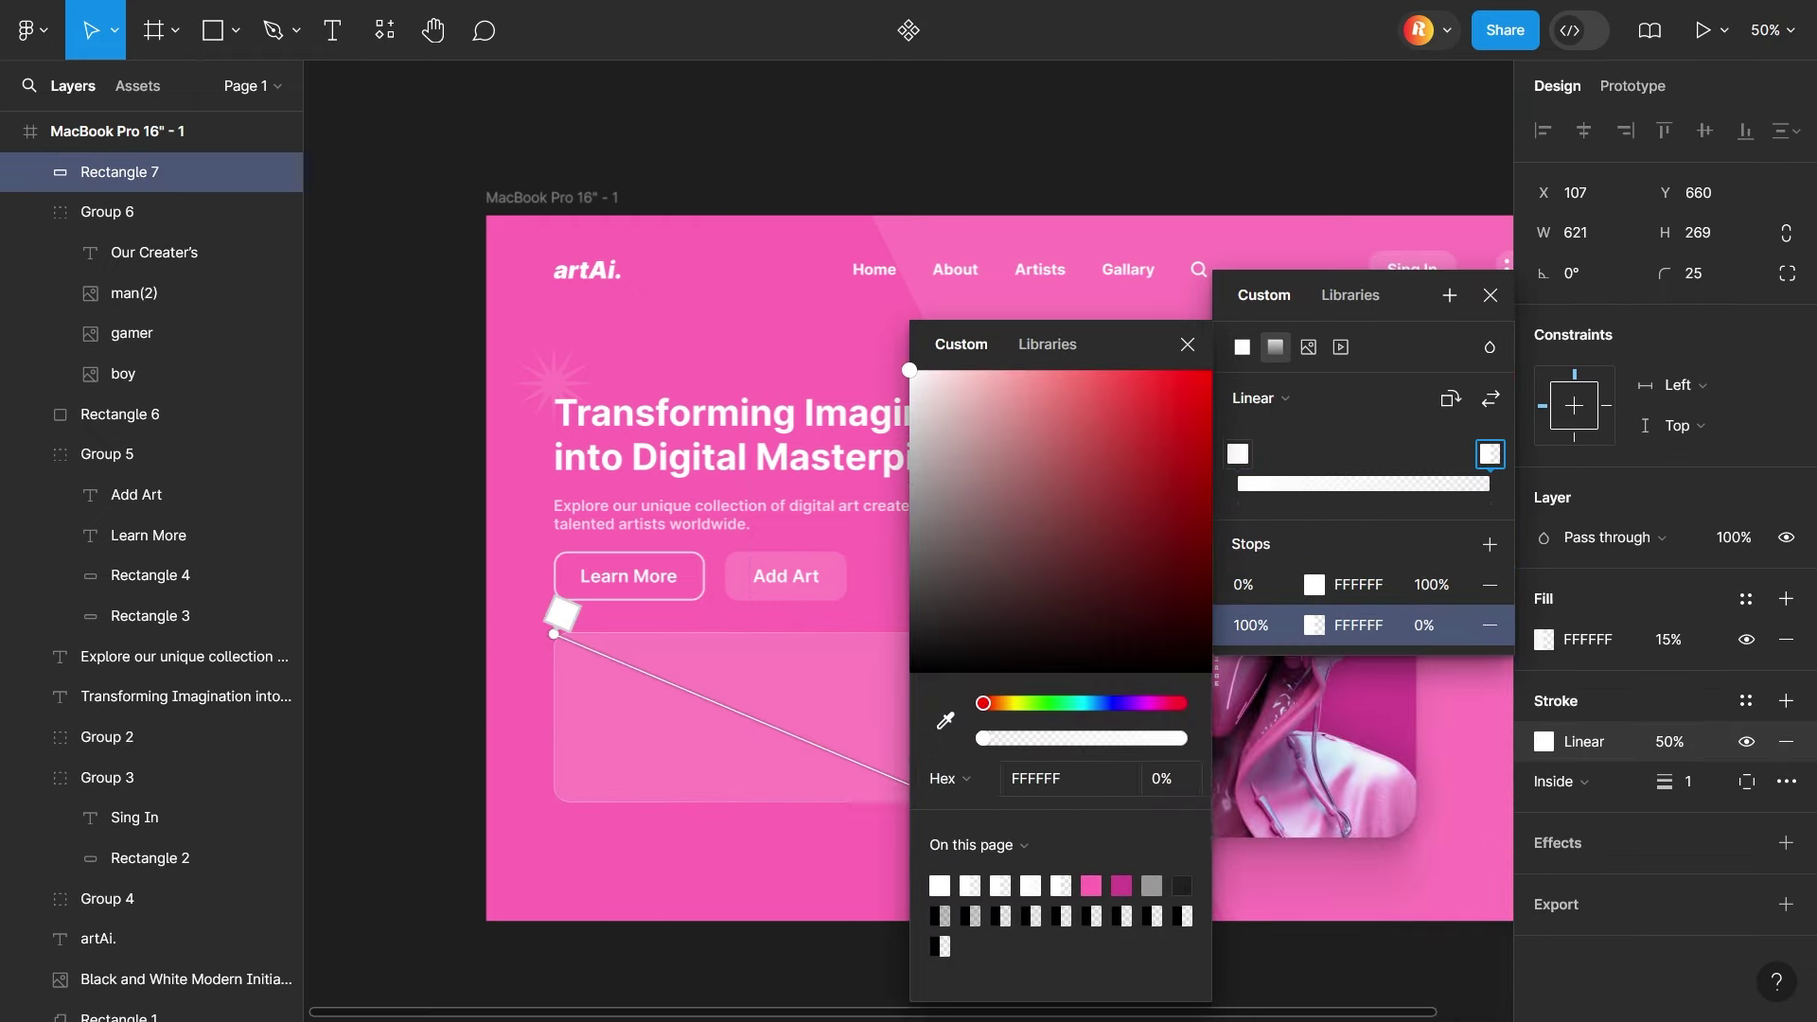
pyautogui.click(781, 809)
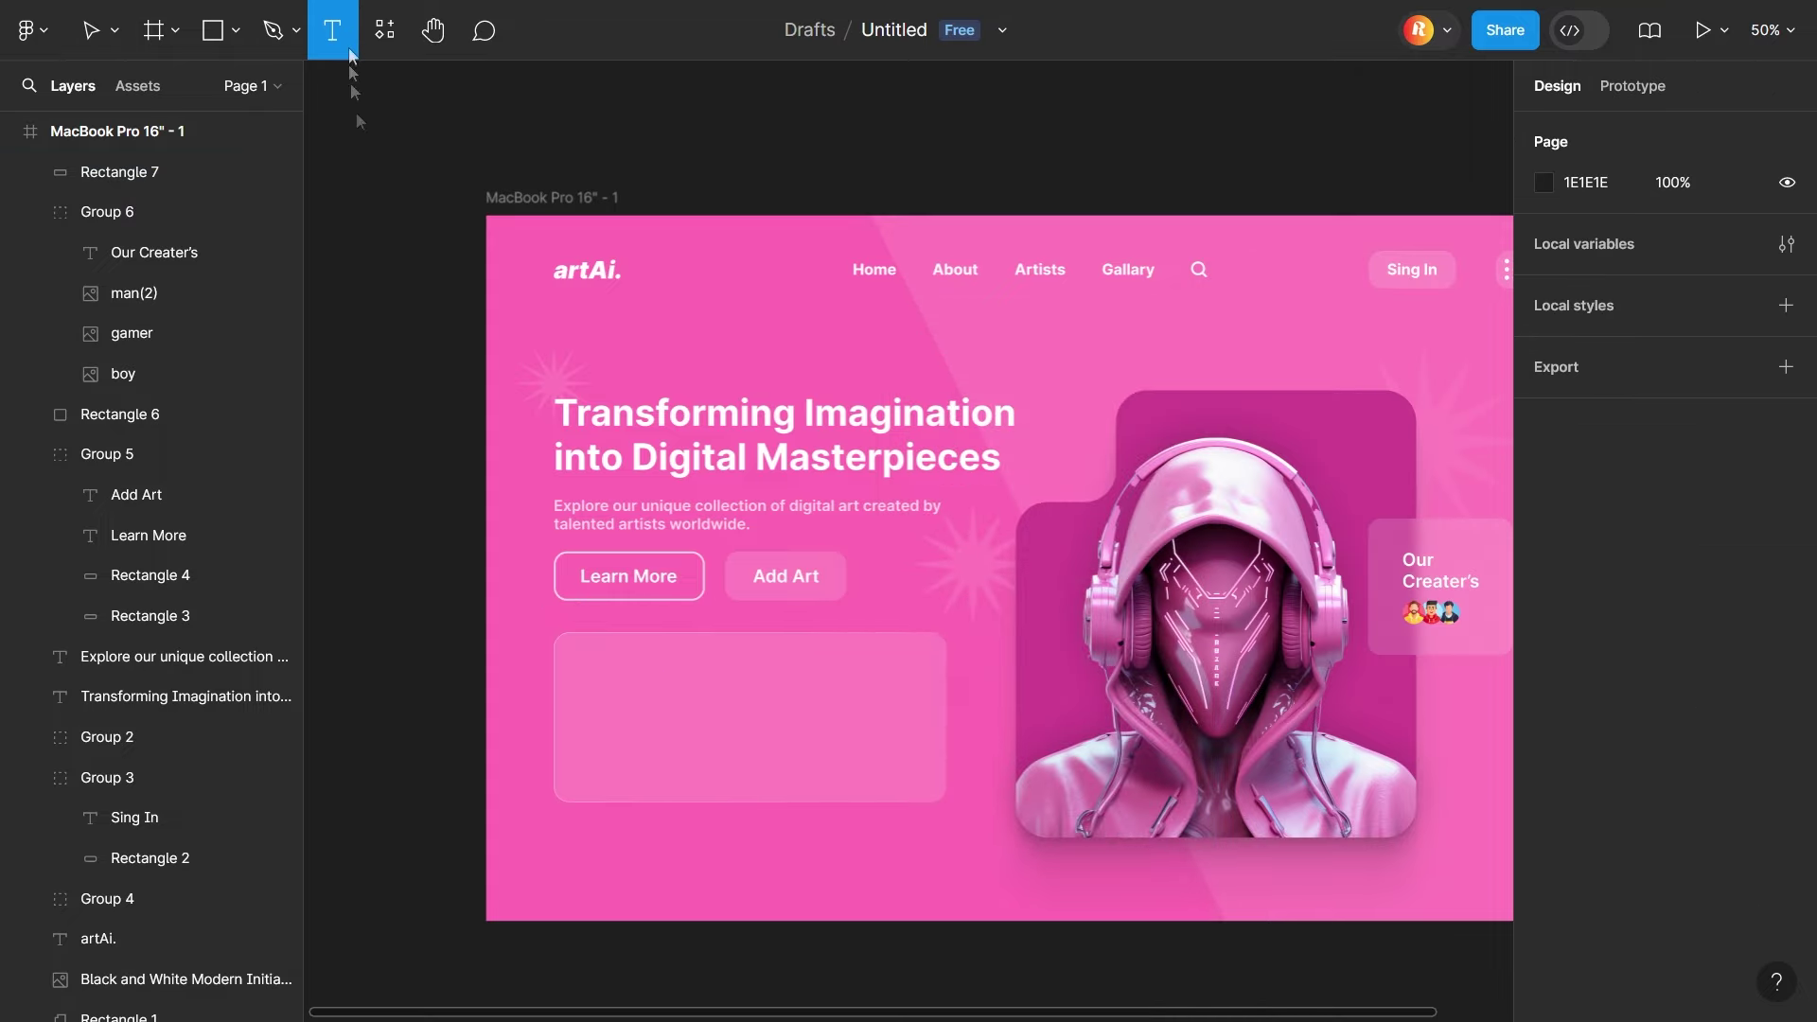
pyautogui.click(609, 679)
pyautogui.write('Nft Design Contast')
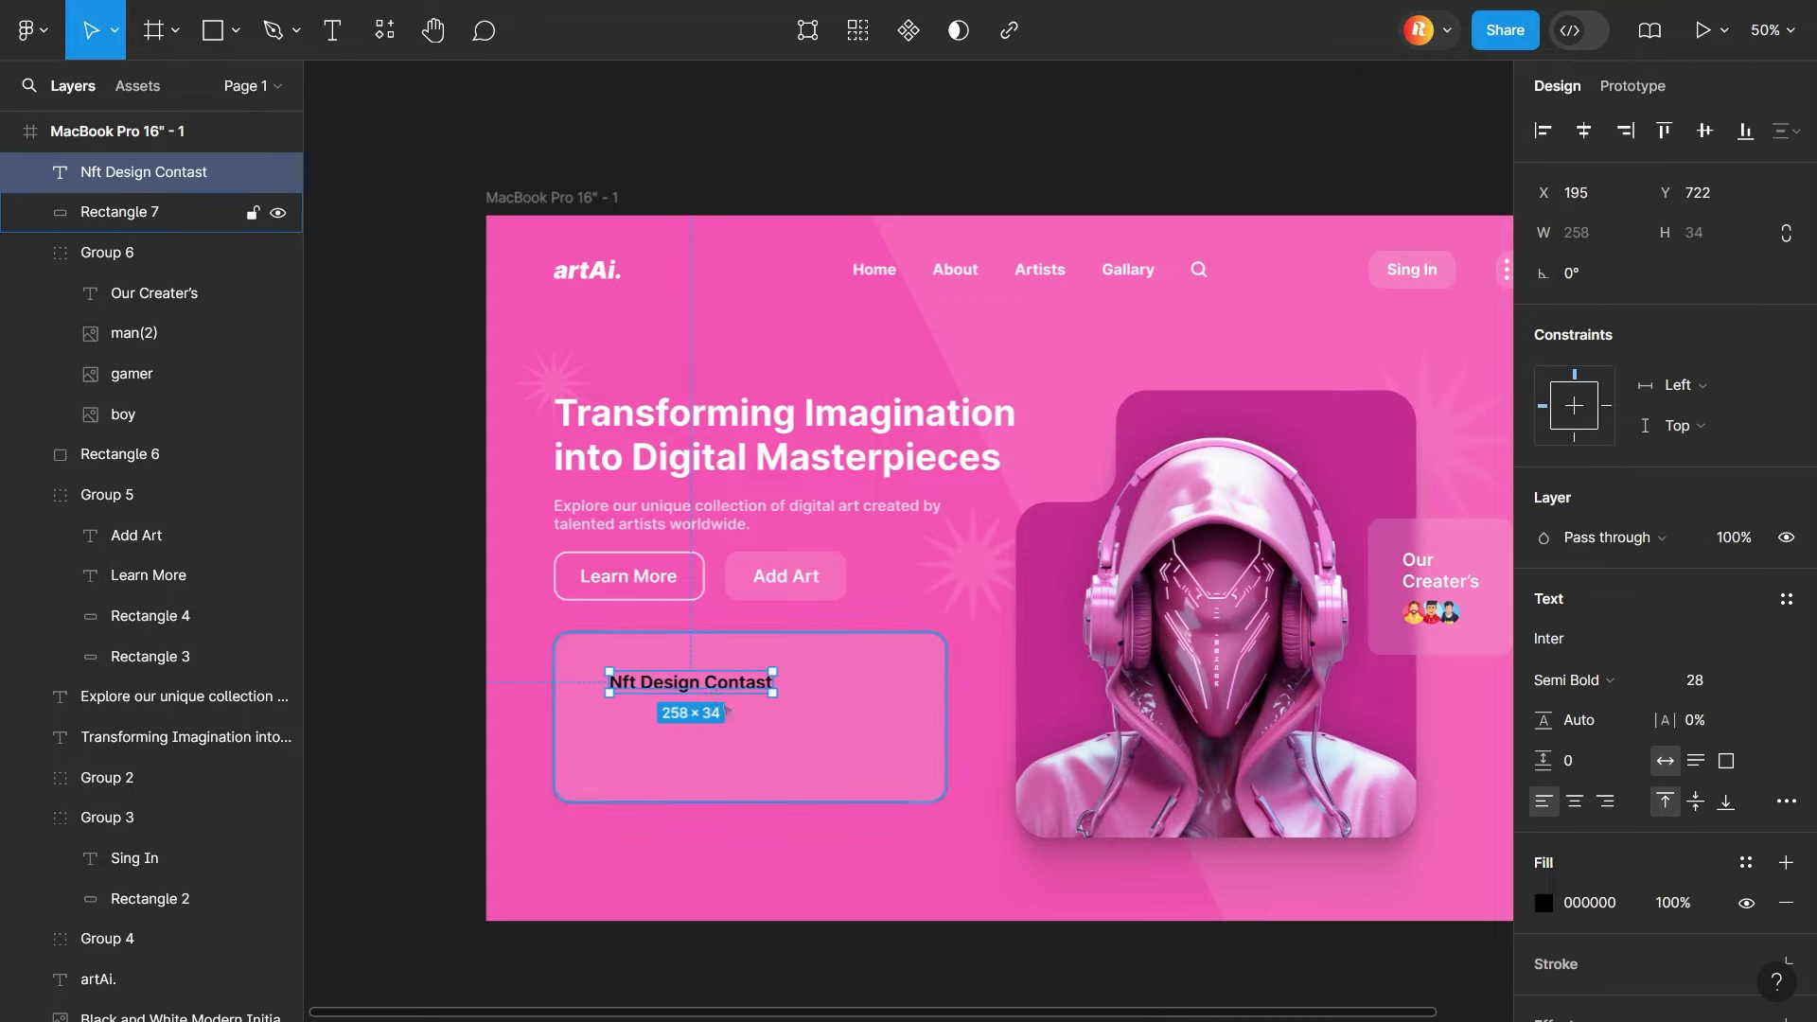
# Confirm the label's text colour and go to Flaticon in a new browser tab
pyautogui.click(1543, 902)
pyautogui.click(758, 828)
pyautogui.hotkey('ctrl', 't')
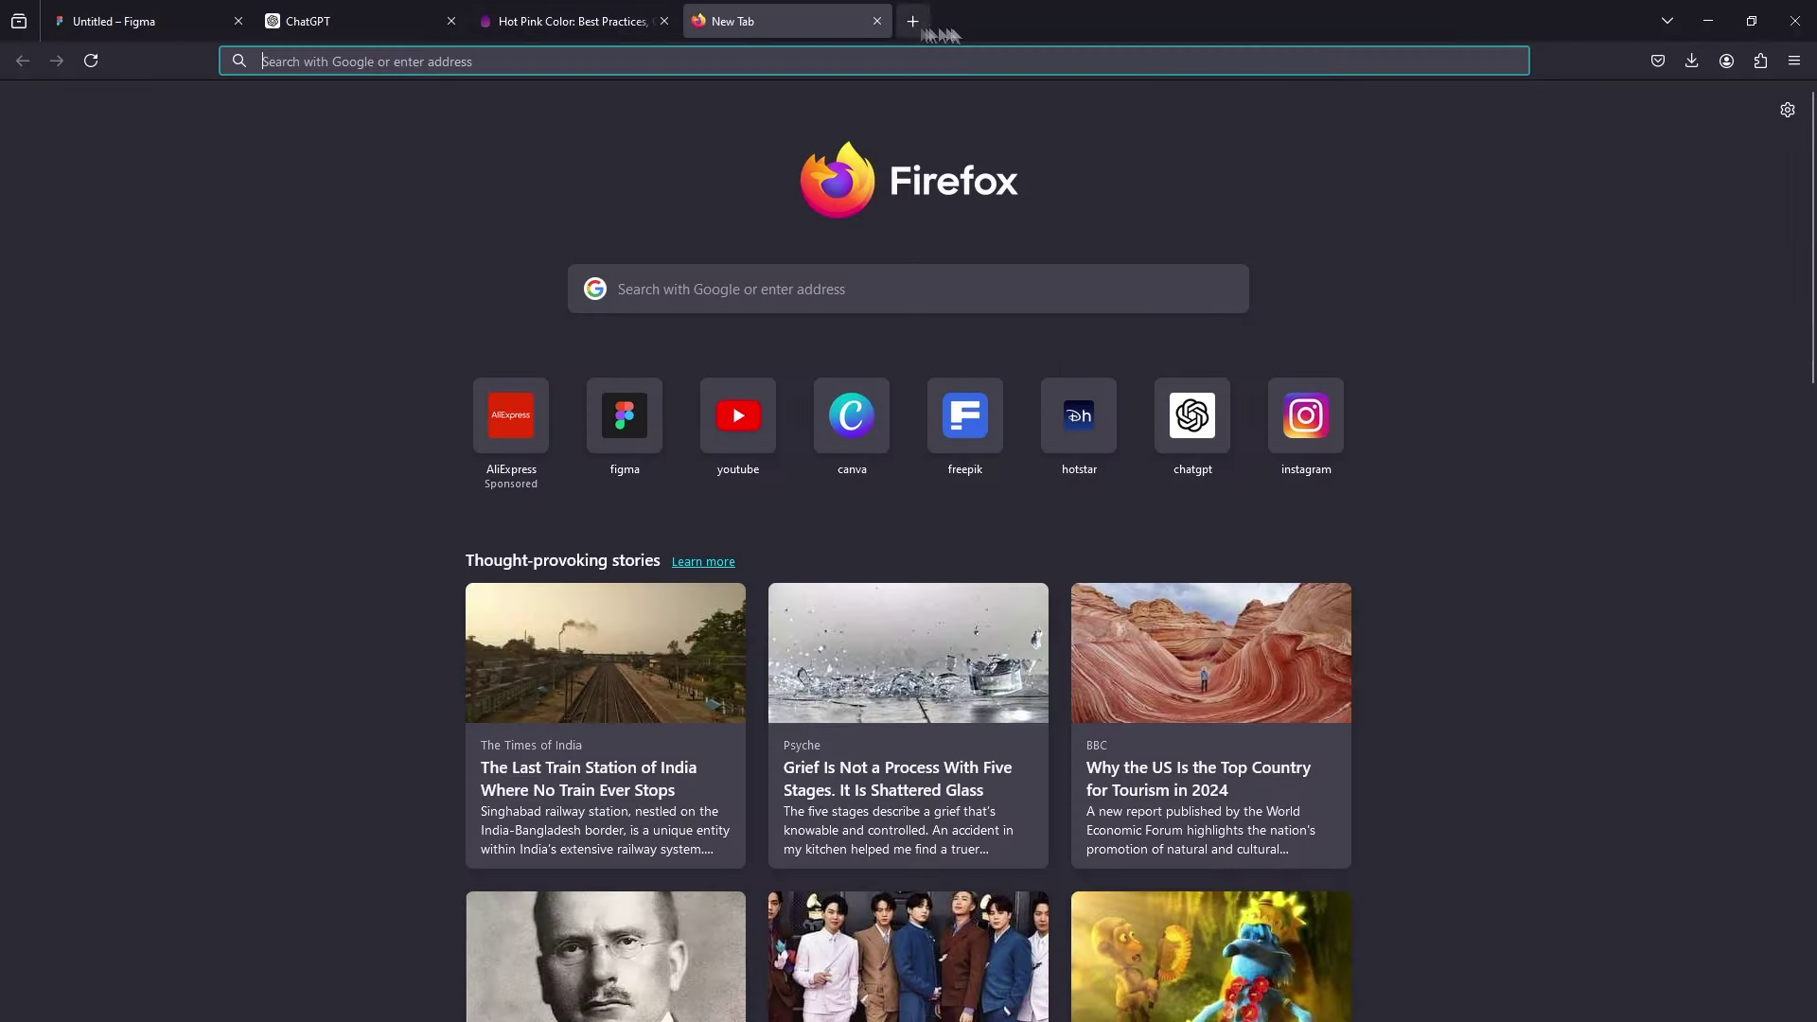
pyautogui.write('png')
pyautogui.click(584, 367)
# Search Flaticon for 'tournament' and open the trophy bracket award icon
pyautogui.write('st')
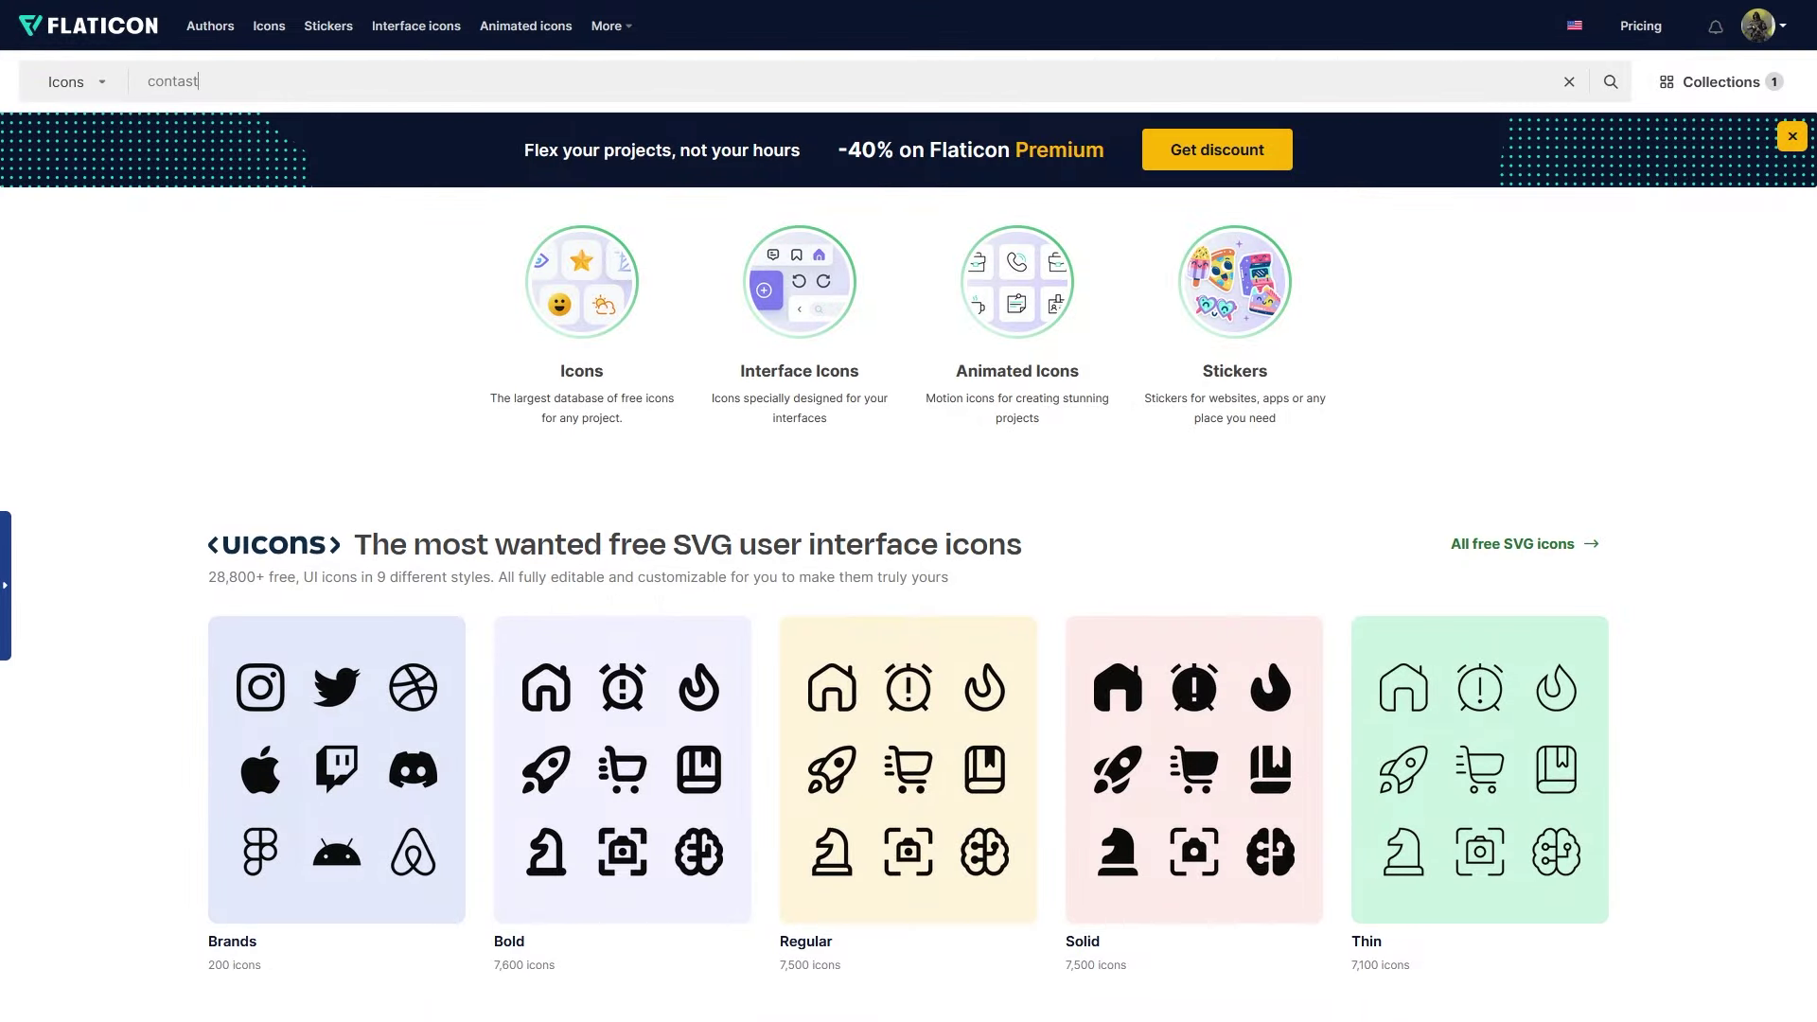
pyautogui.press('Return')
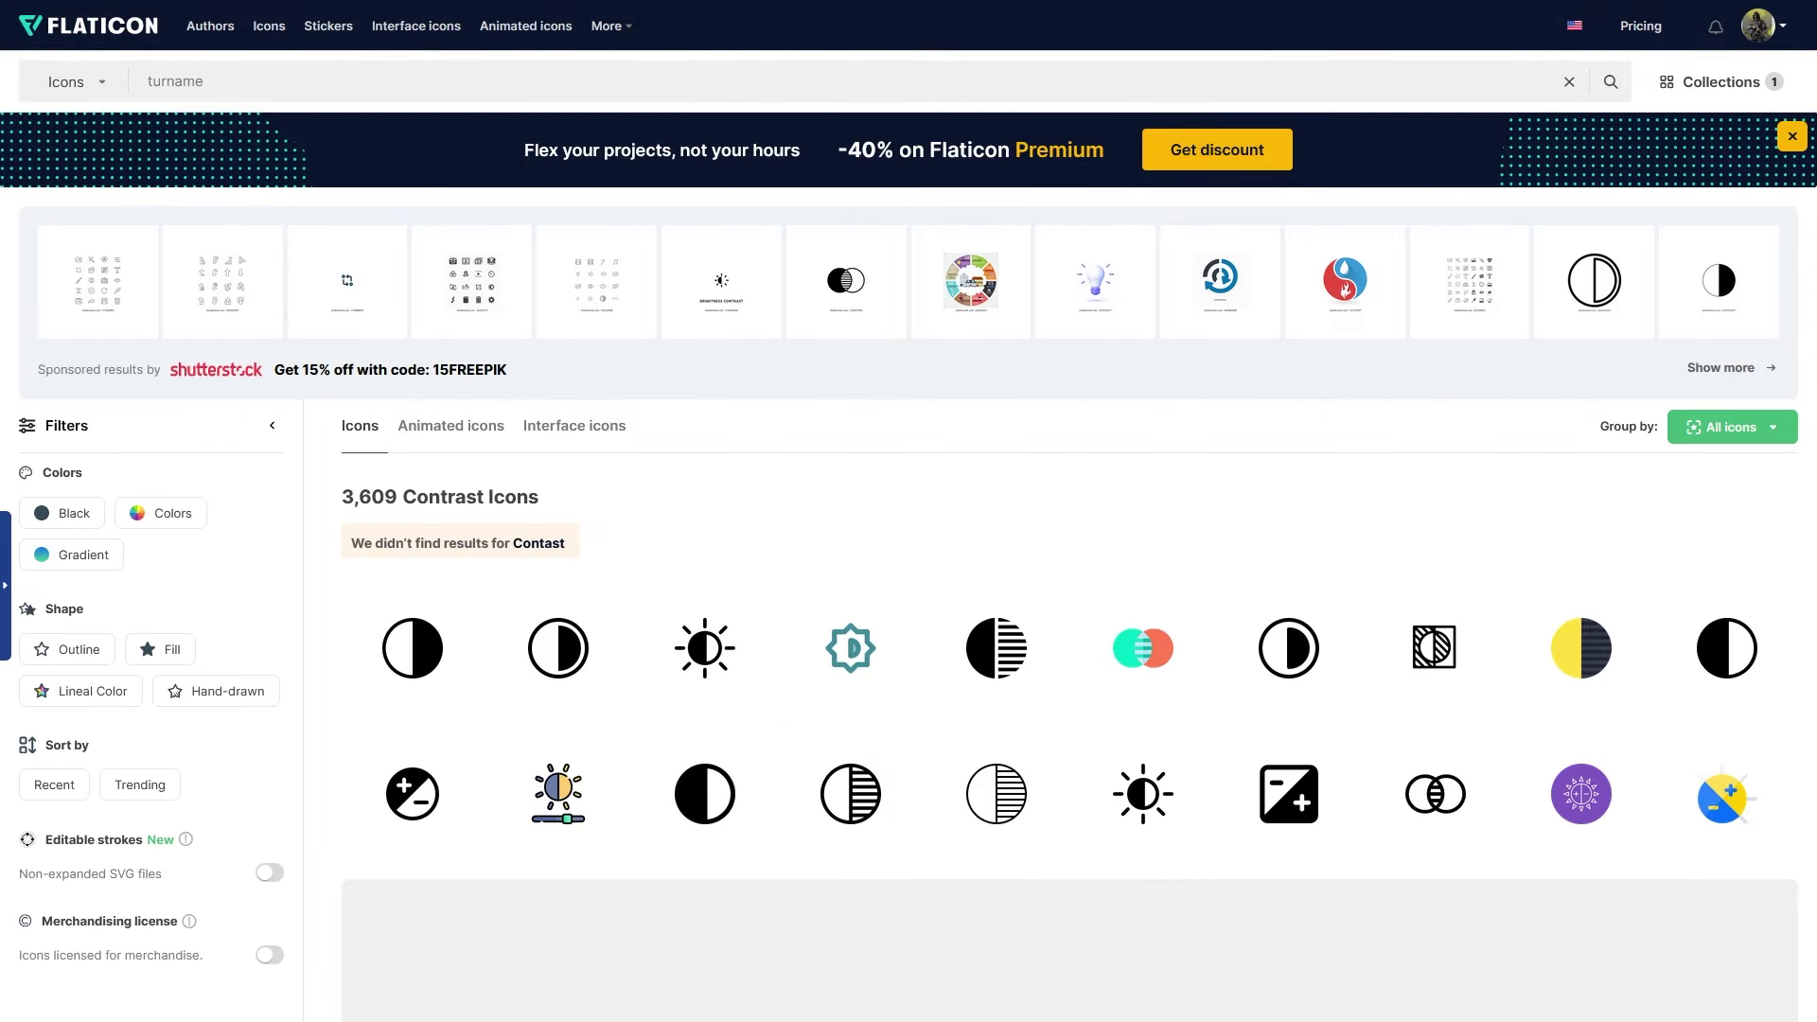
pyautogui.write('nt')
pyautogui.press('Return')
pyautogui.click(849, 611)
pyautogui.scroll(-5, 913, 617)
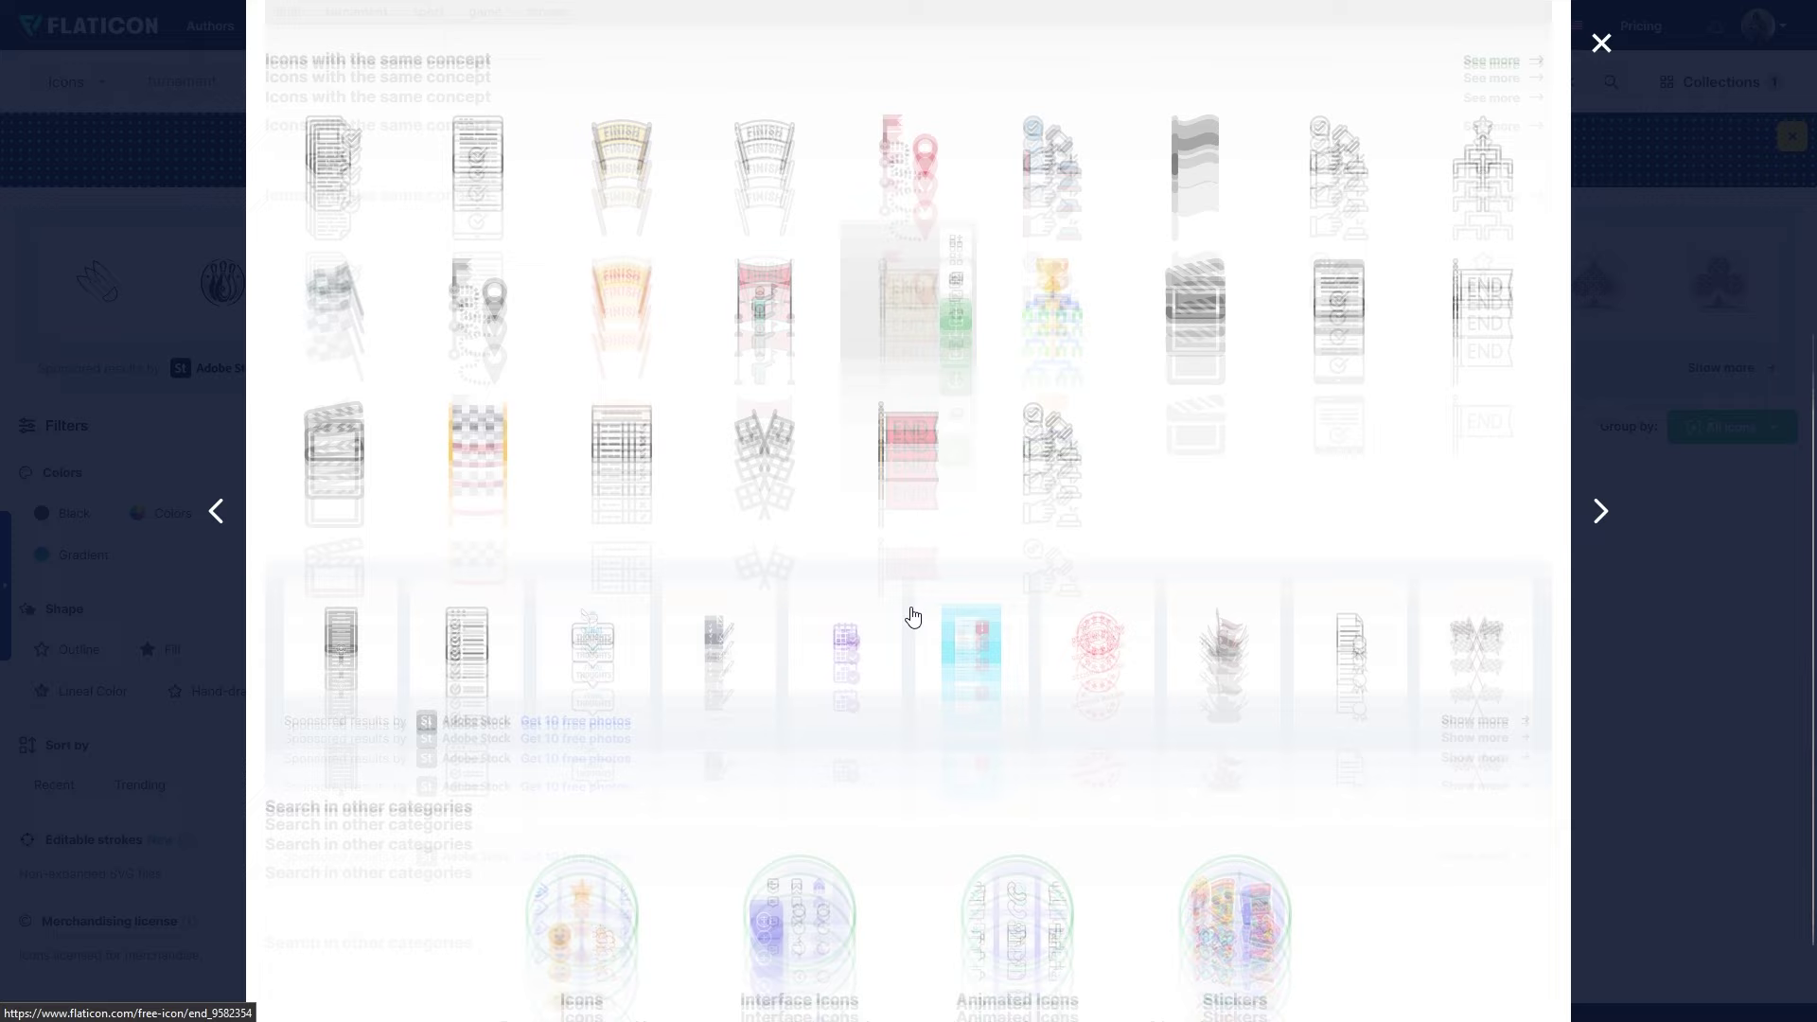
pyautogui.scroll(5, 908, 609)
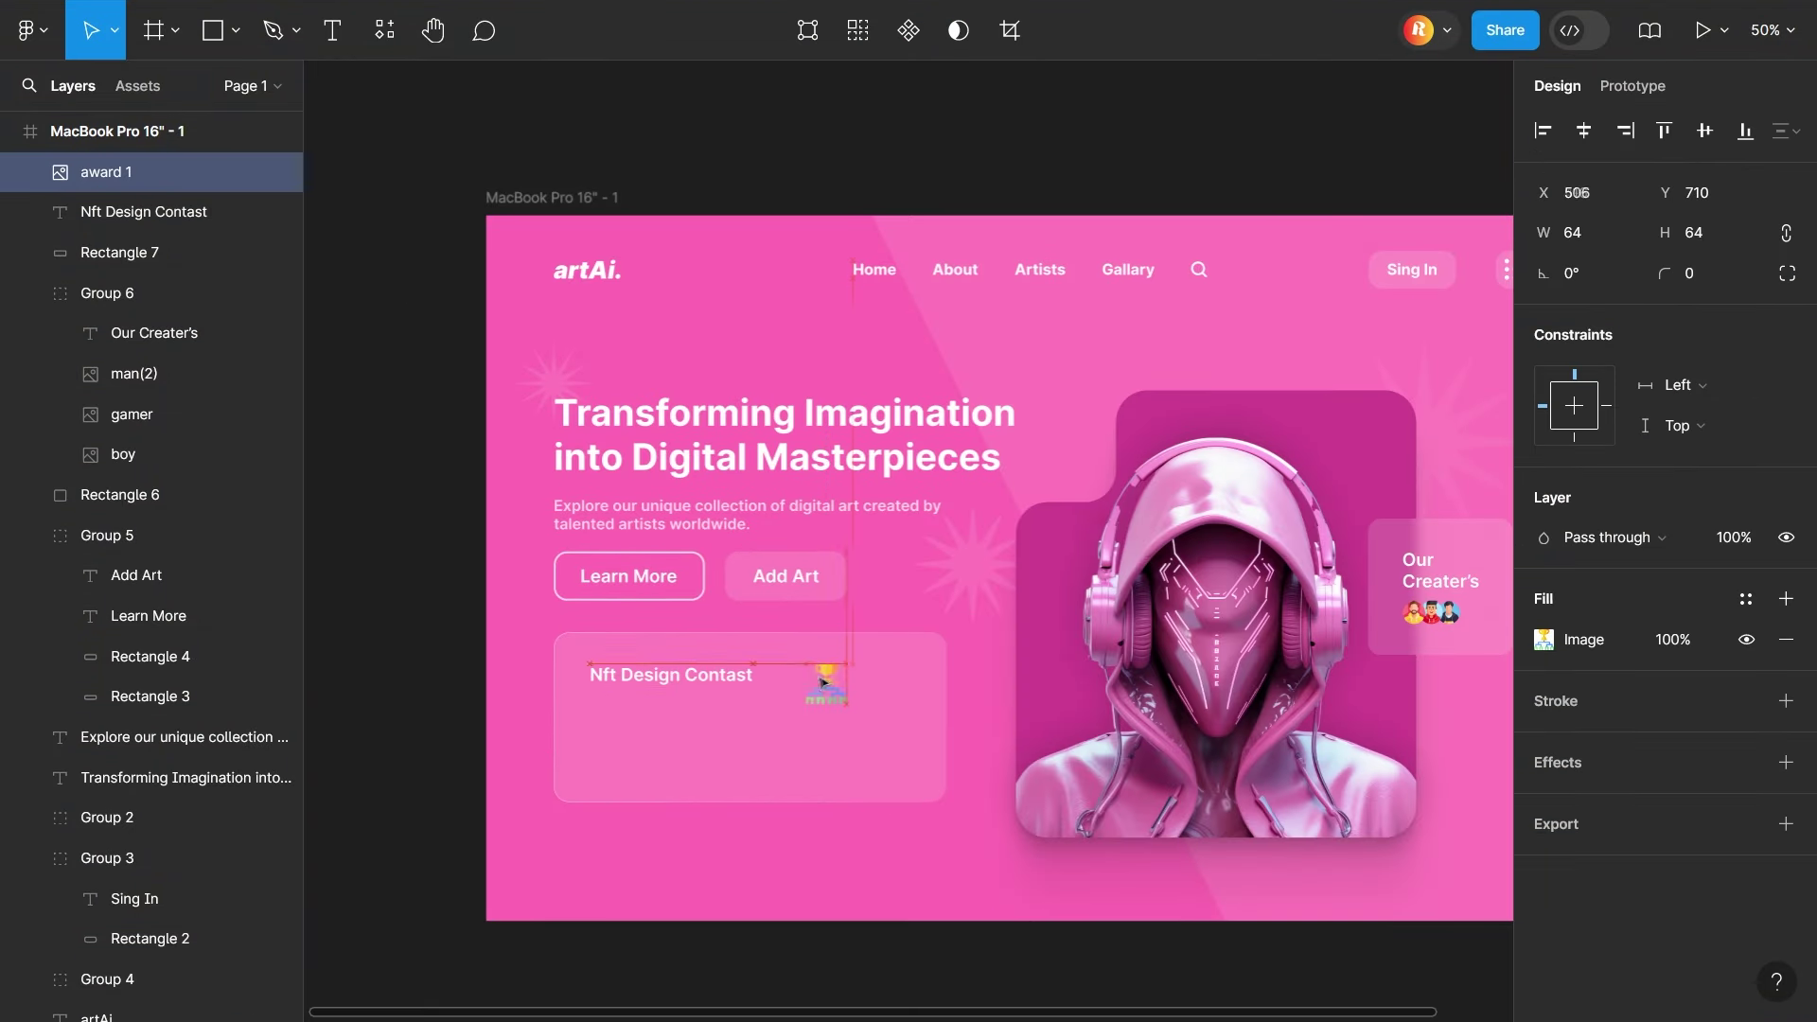
# Draw a rounded white square tile layered behind the trophy icon
pyautogui.moveTo(788, 665); pyautogui.dragTo(861, 737)
pyautogui.moveTo(1664, 274); pyautogui.dragTo(1659, 281)
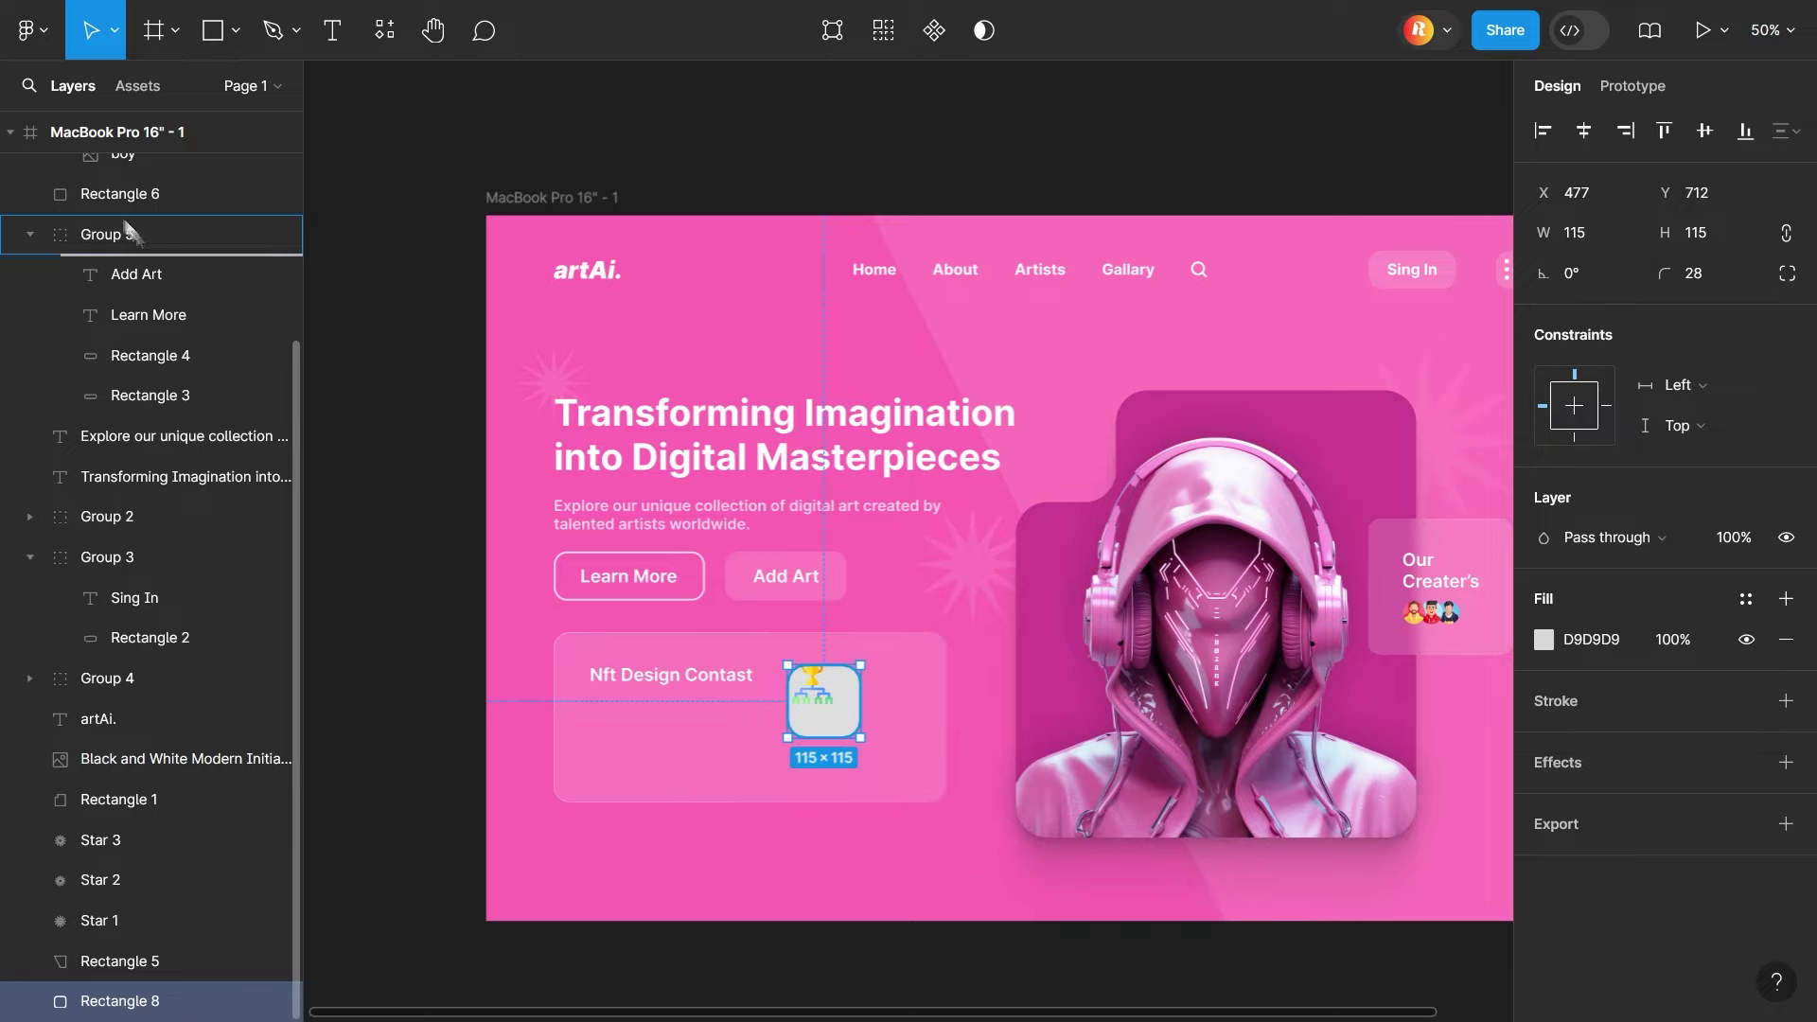
pyautogui.moveTo(130, 231); pyautogui.dragTo(129, 239)
pyautogui.click(826, 704)
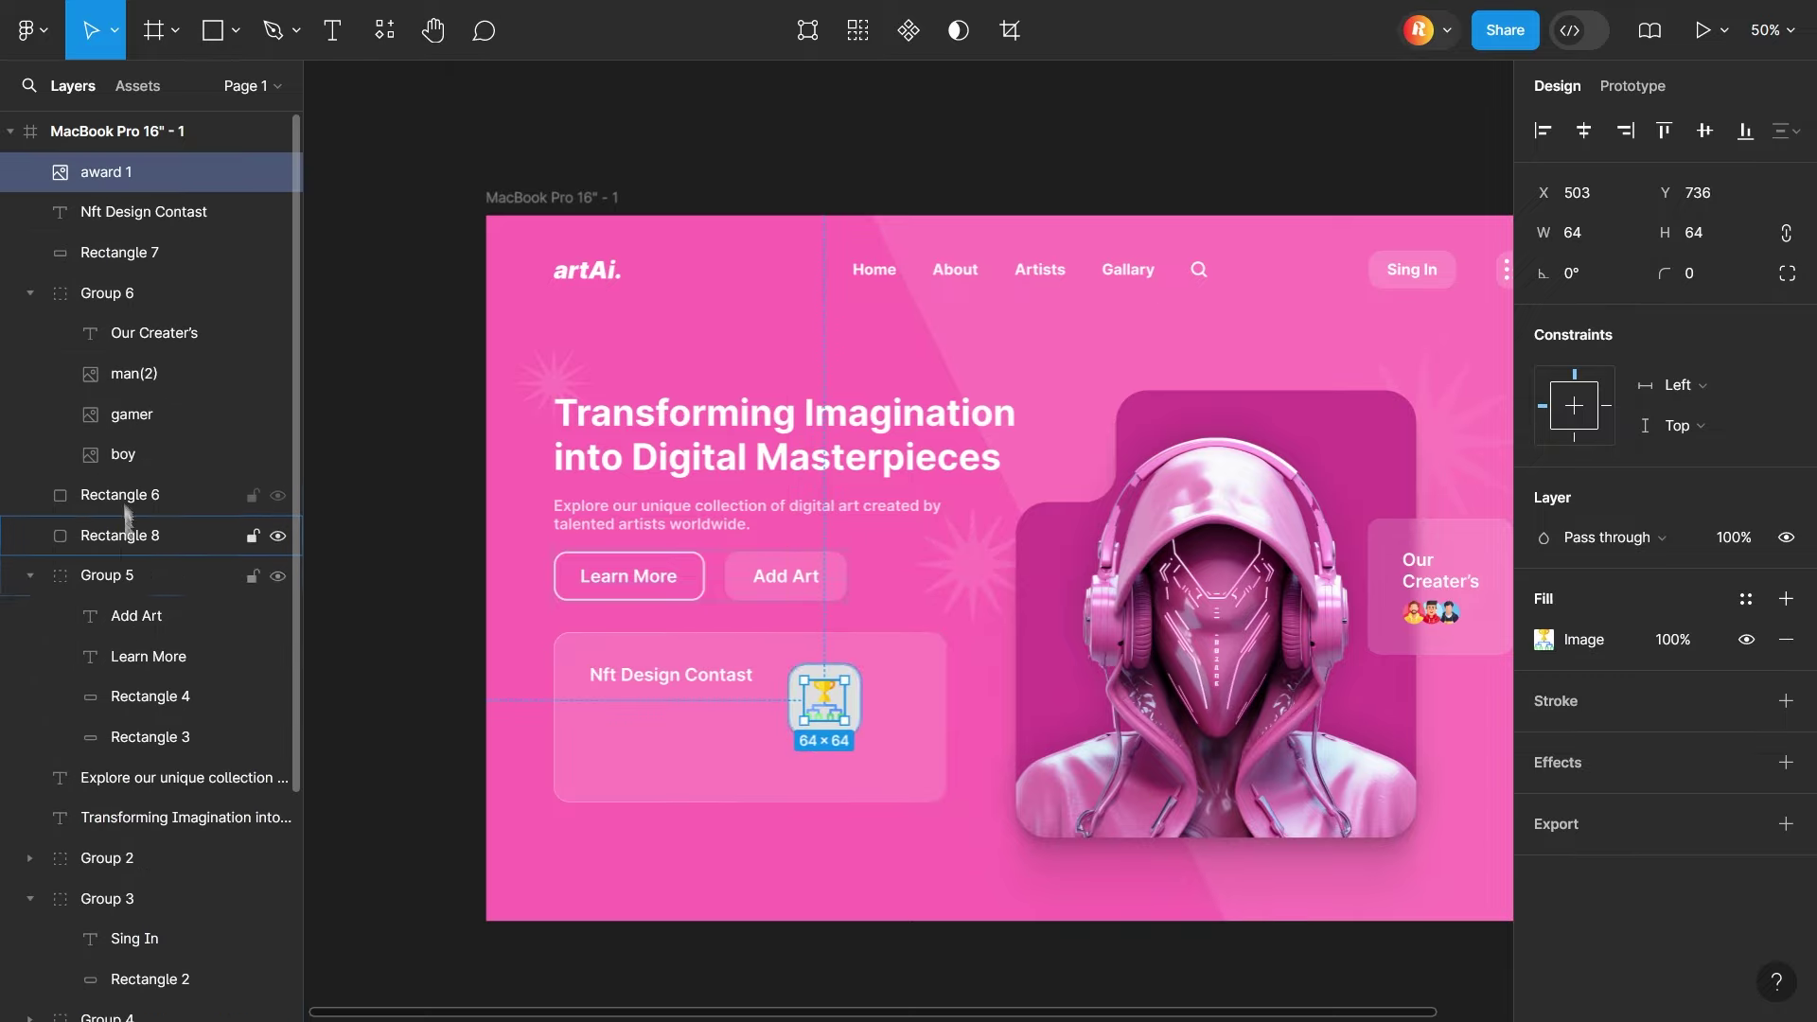
pyautogui.moveTo(104, 516); pyautogui.dragTo(104, 516)
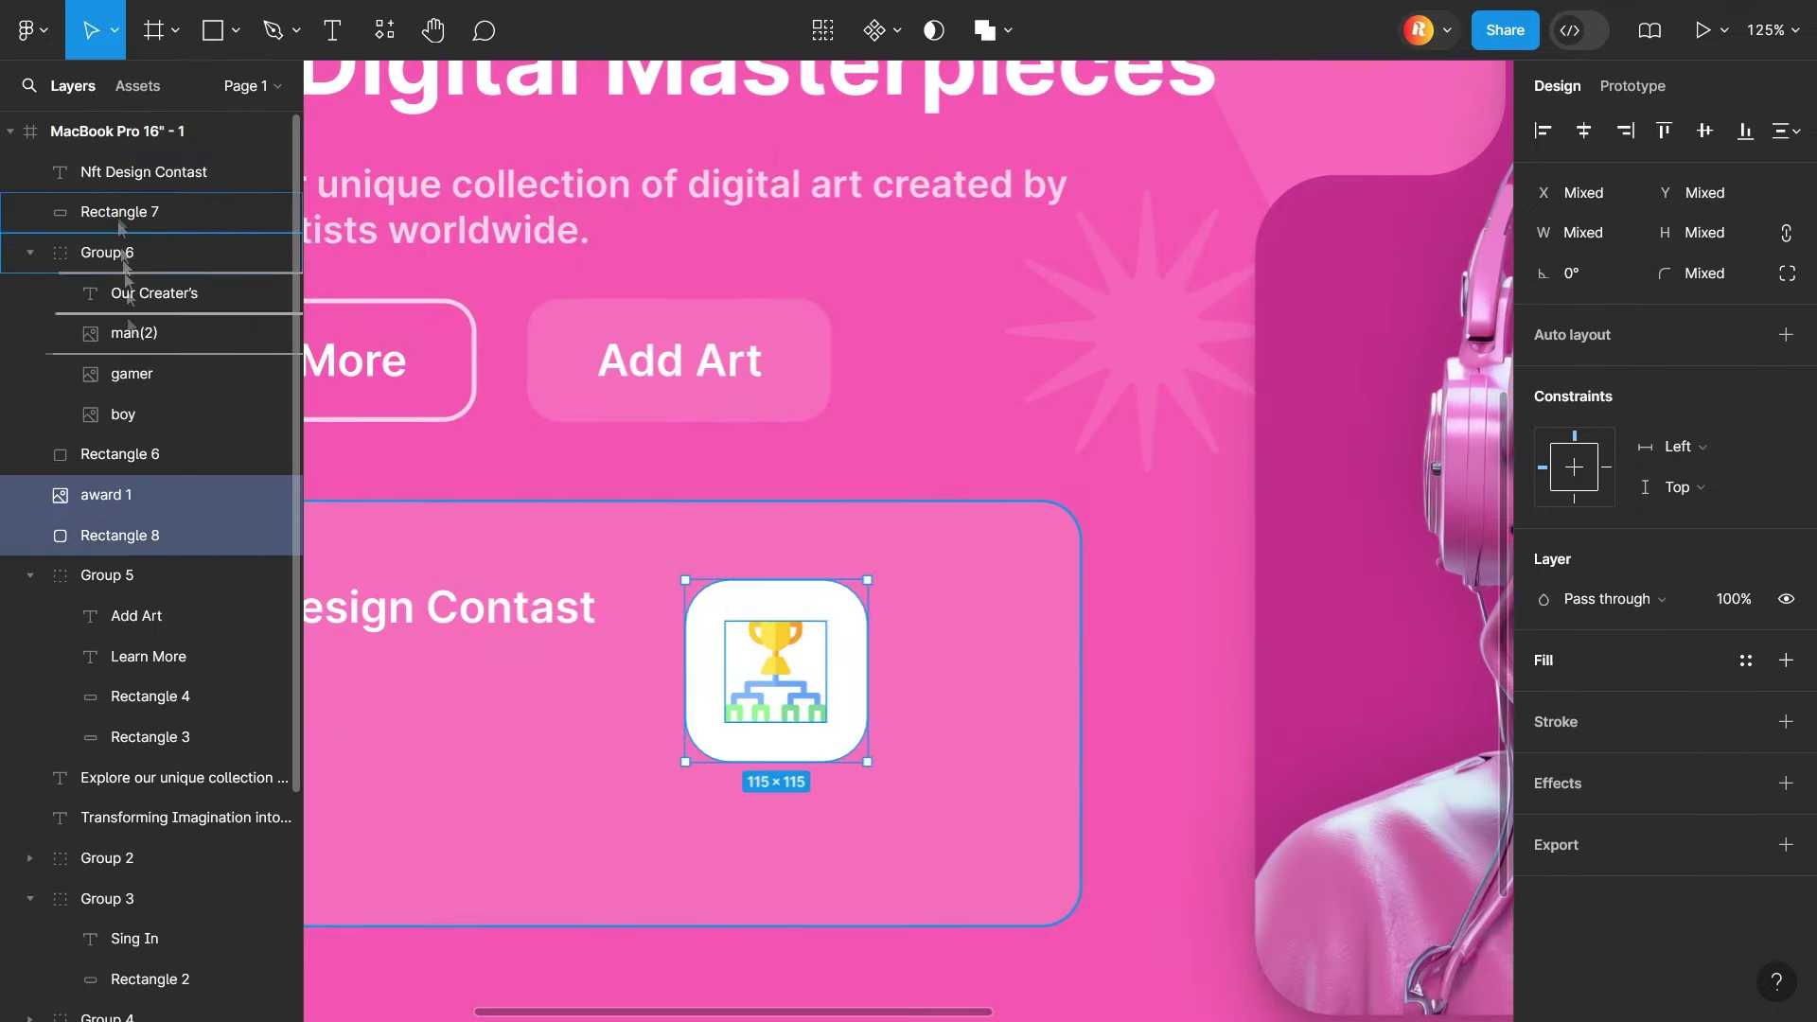
pyautogui.moveTo(129, 326); pyautogui.dragTo(104, 170)
# Apply a SmoothShadow layered shadow and shift the contest title and icon into place
pyautogui.hotkey('shift', '1')
pyautogui.click(791, 889)
pyautogui.click(120, 211)
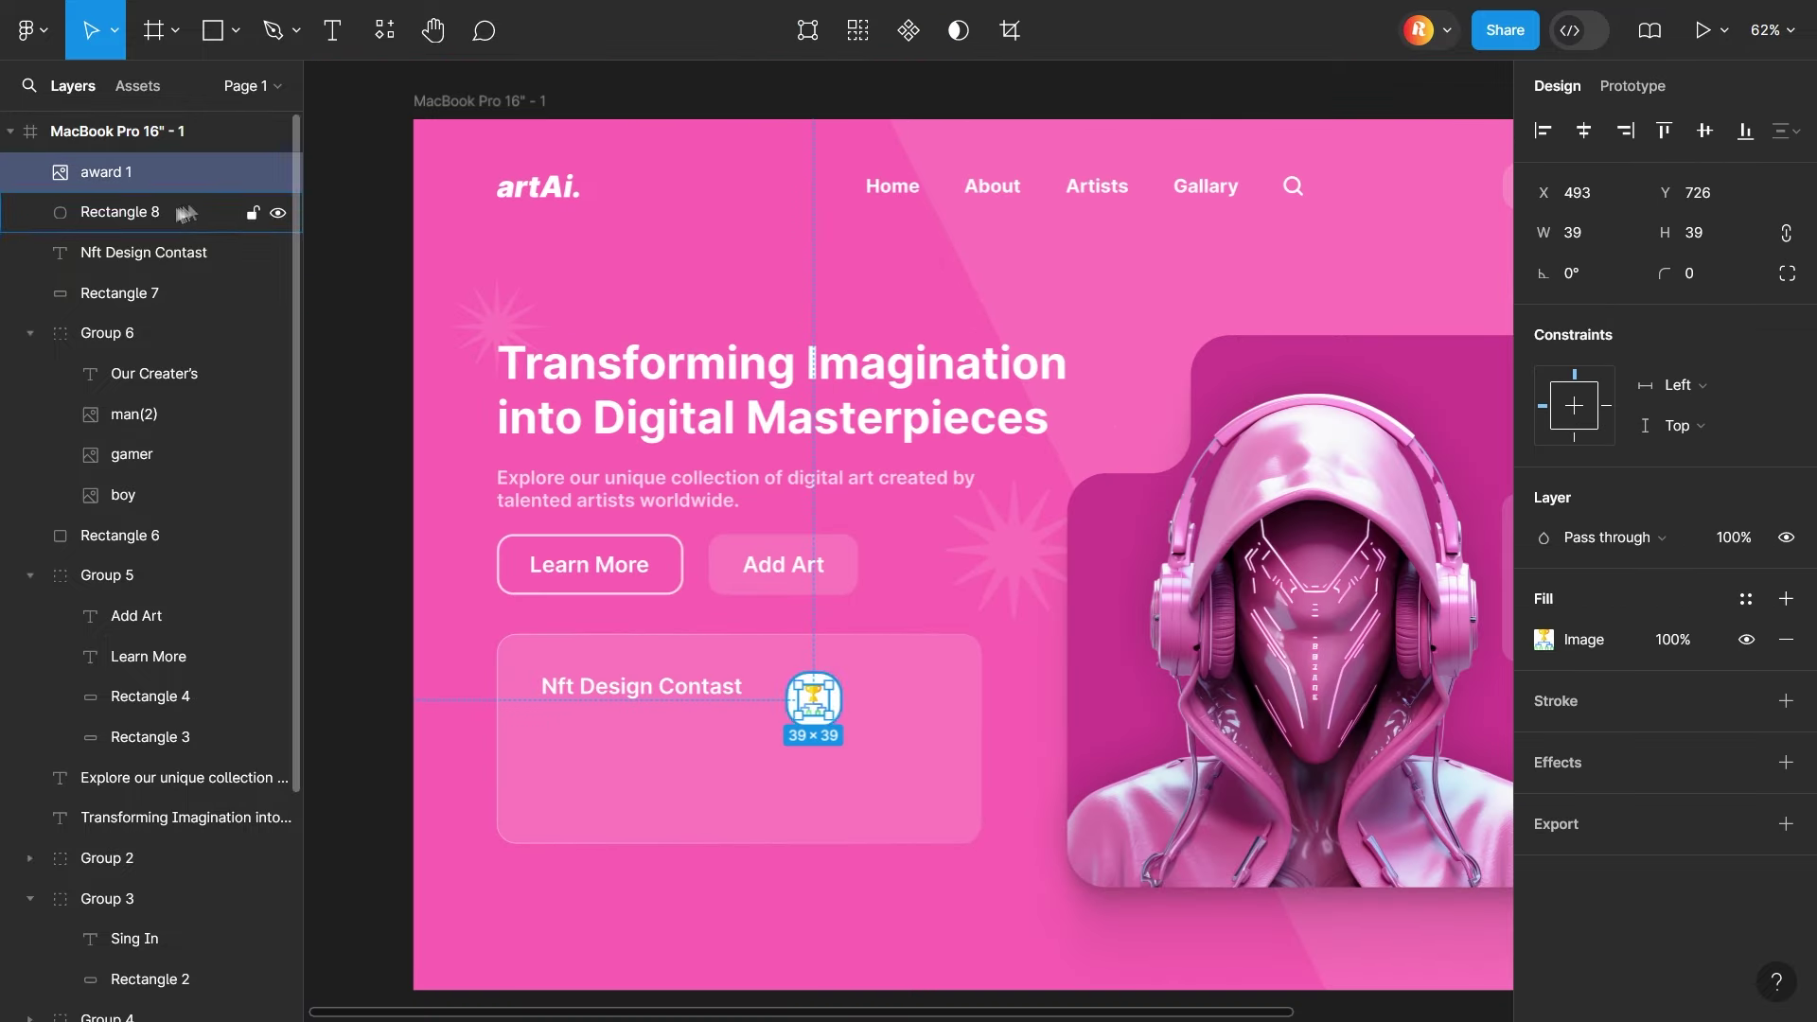
pyautogui.moveTo(1664, 273); pyautogui.dragTo(1557, 273)
pyautogui.click(104, 171)
pyautogui.hotkey('ctrl', 'alt', 'p')
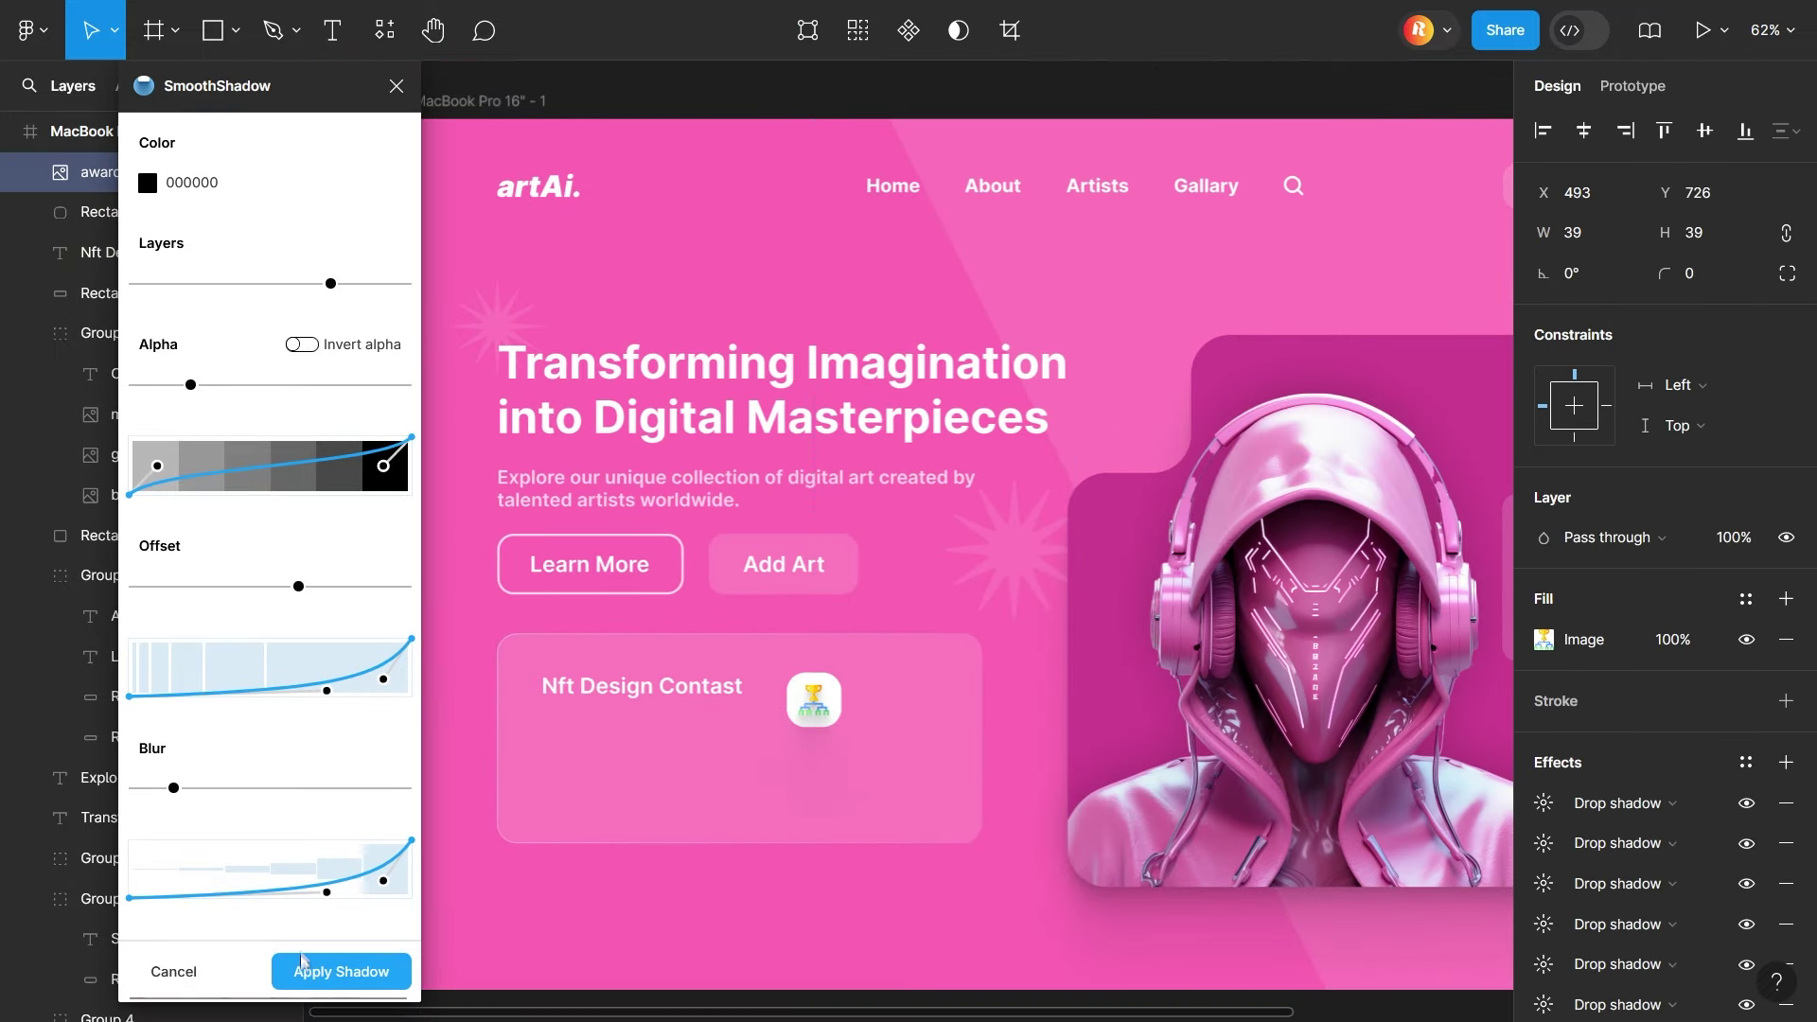
pyautogui.click(301, 959)
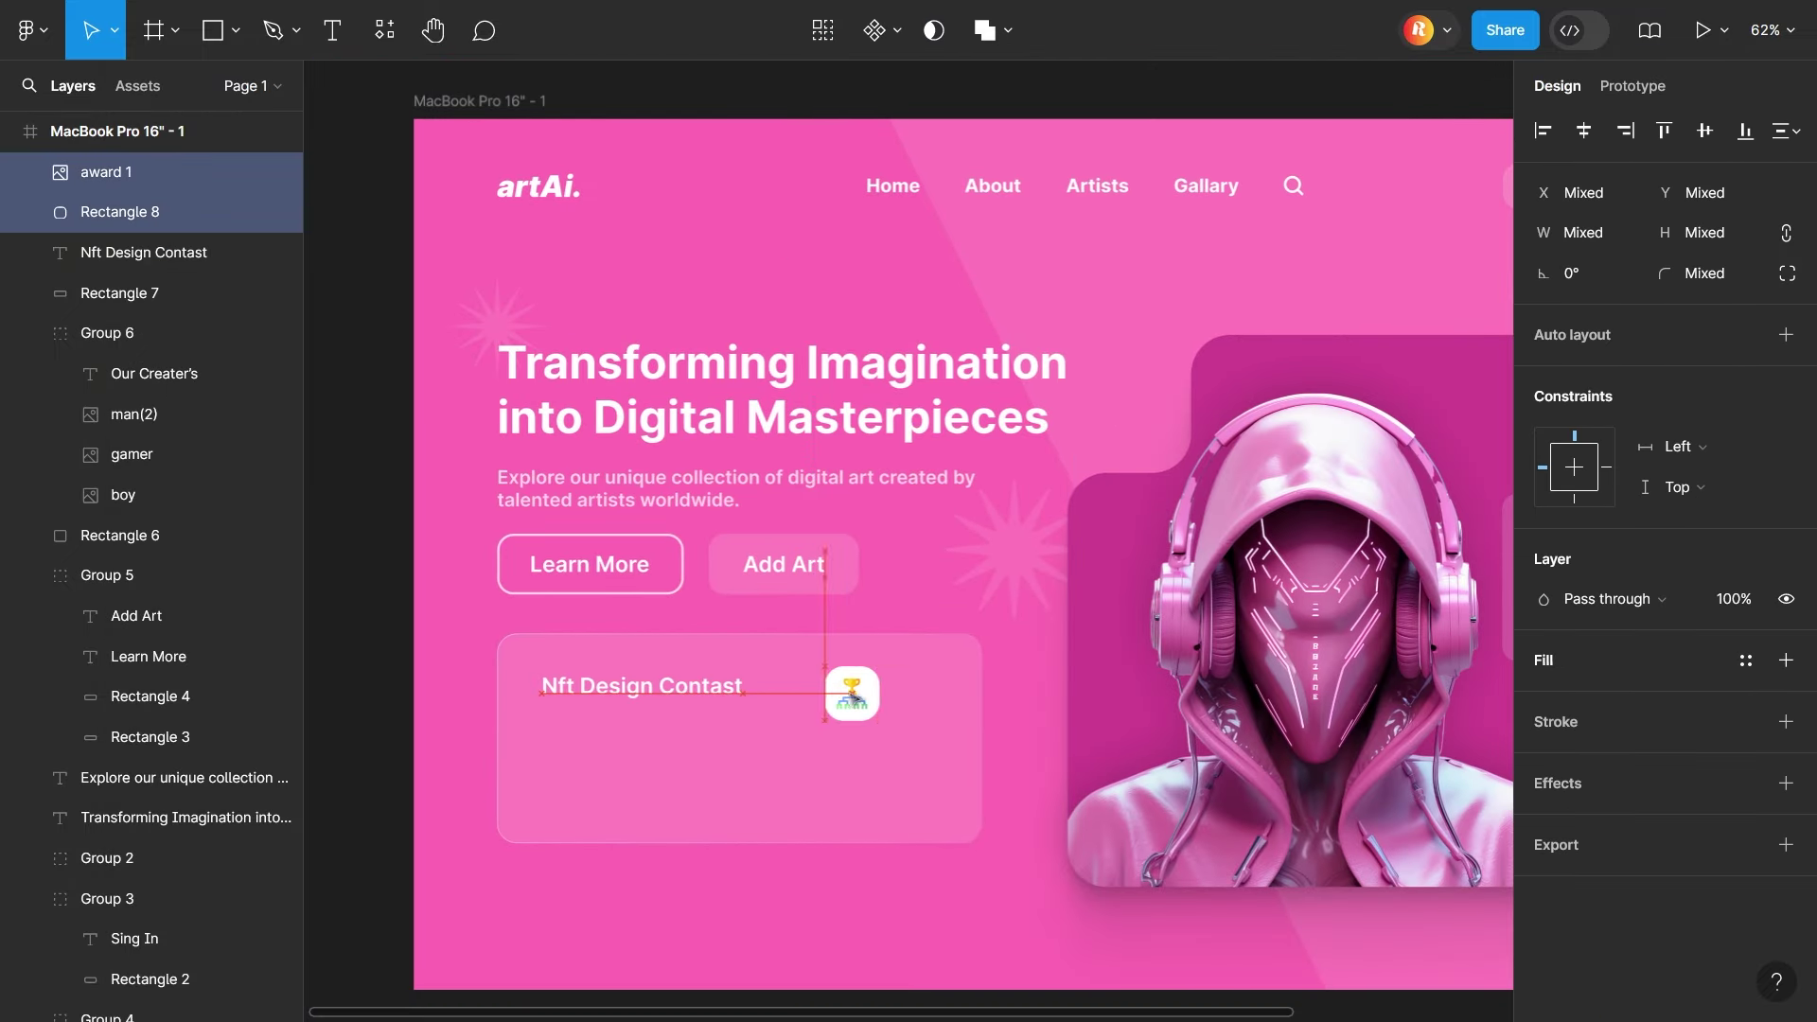
pyautogui.moveTo(694, 693); pyautogui.dragTo(724, 702)
# Add a white, underlined 'Register Now' link in Medium 20 just under the contest title
pyautogui.click(724, 742)
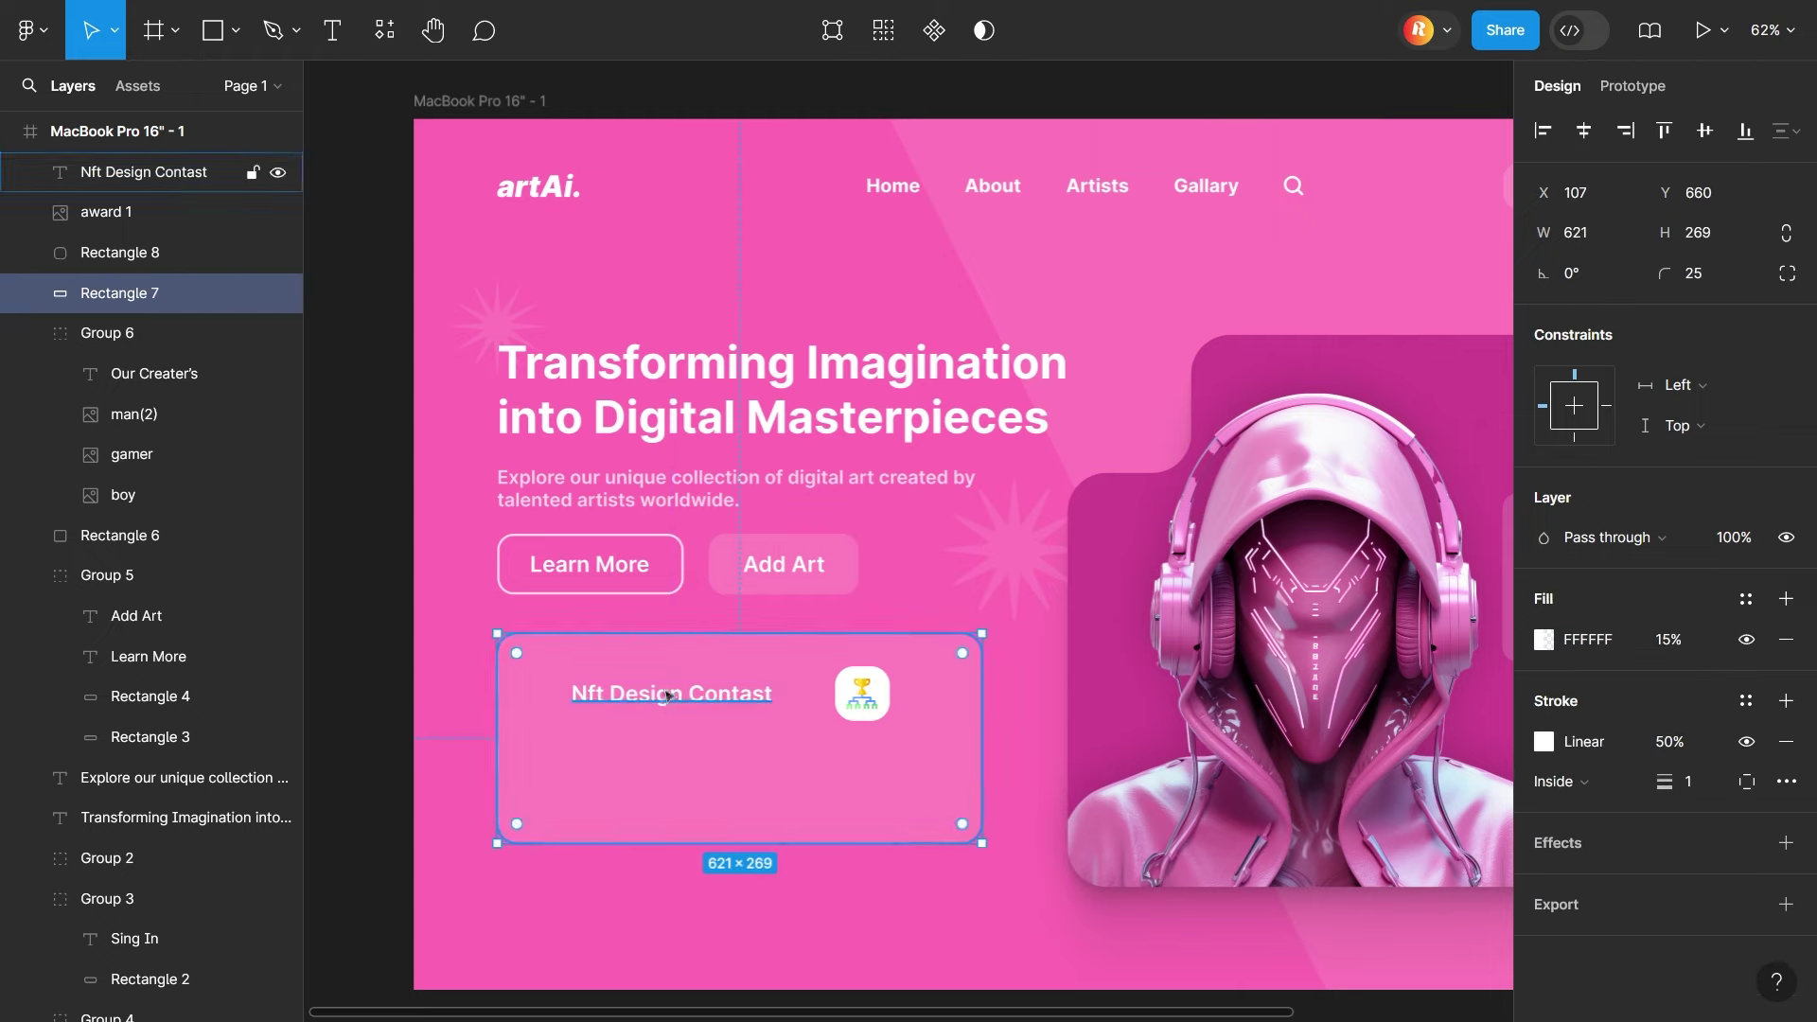
pyautogui.press('Escape')
pyautogui.press('t')
pyautogui.click(861, 788)
pyautogui.write('Register Now')
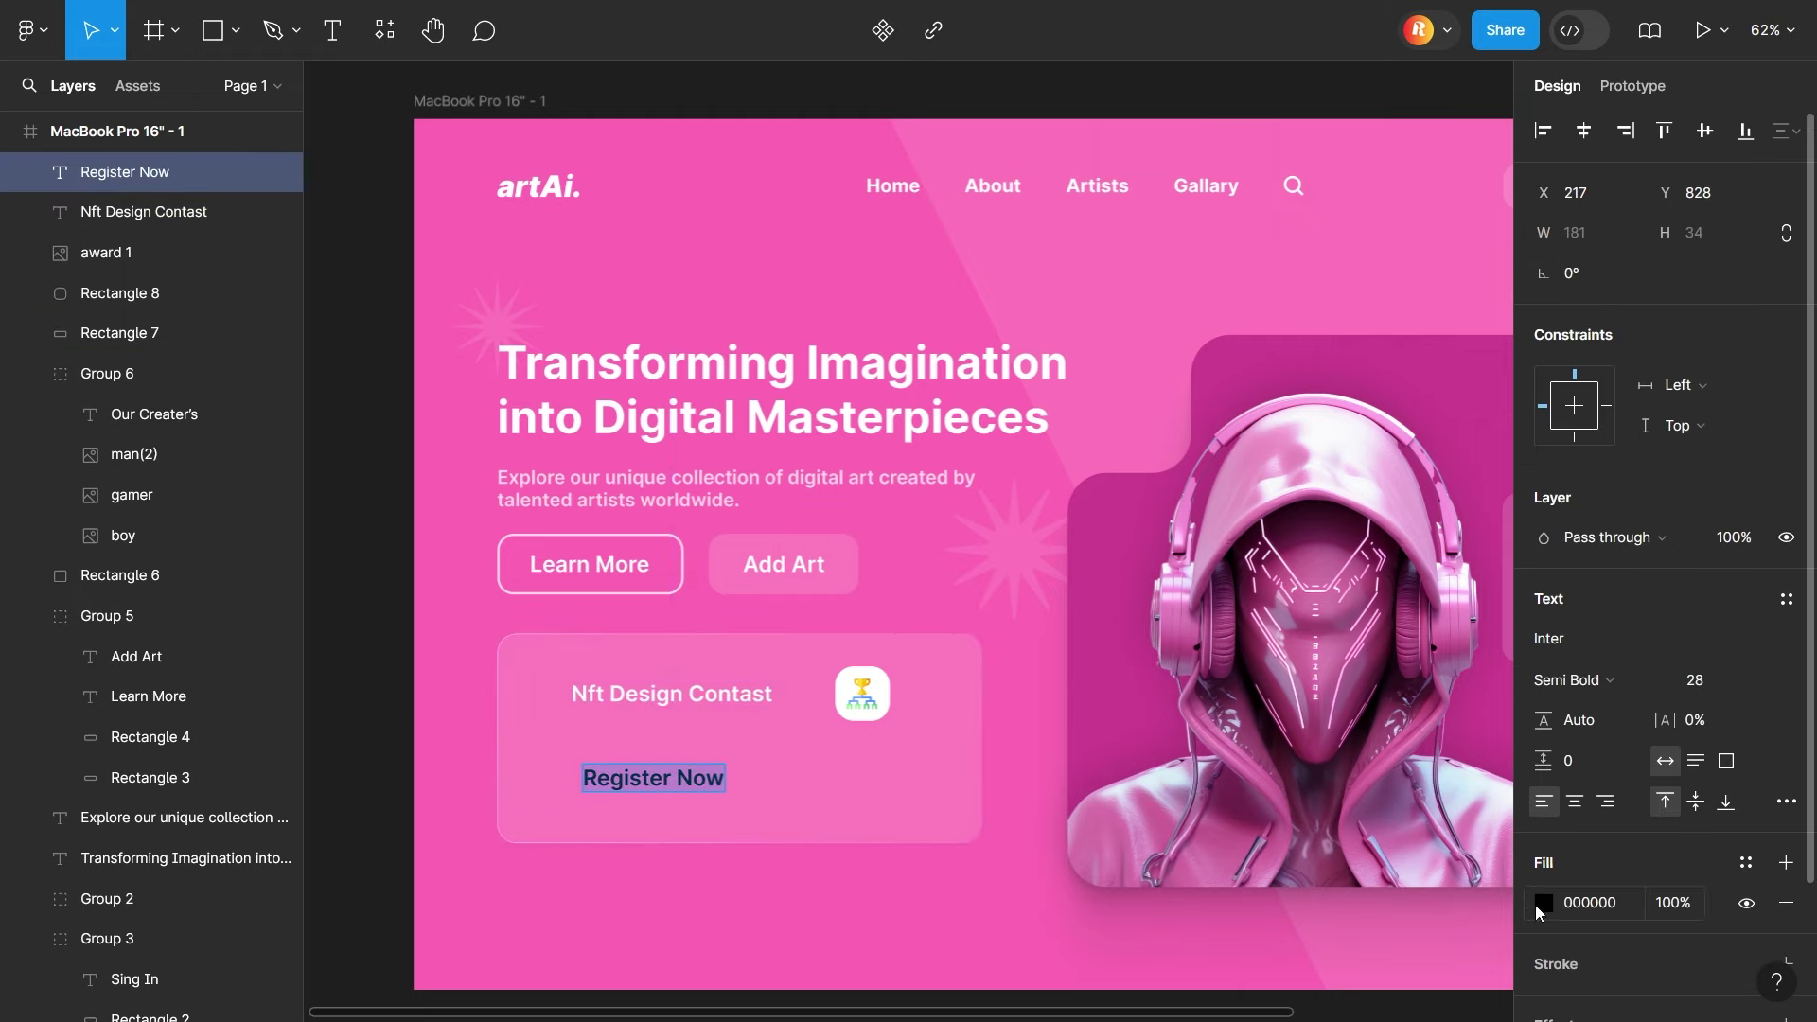
pyautogui.write('gister Now')
pyautogui.click(1544, 902)
pyautogui.click(1786, 802)
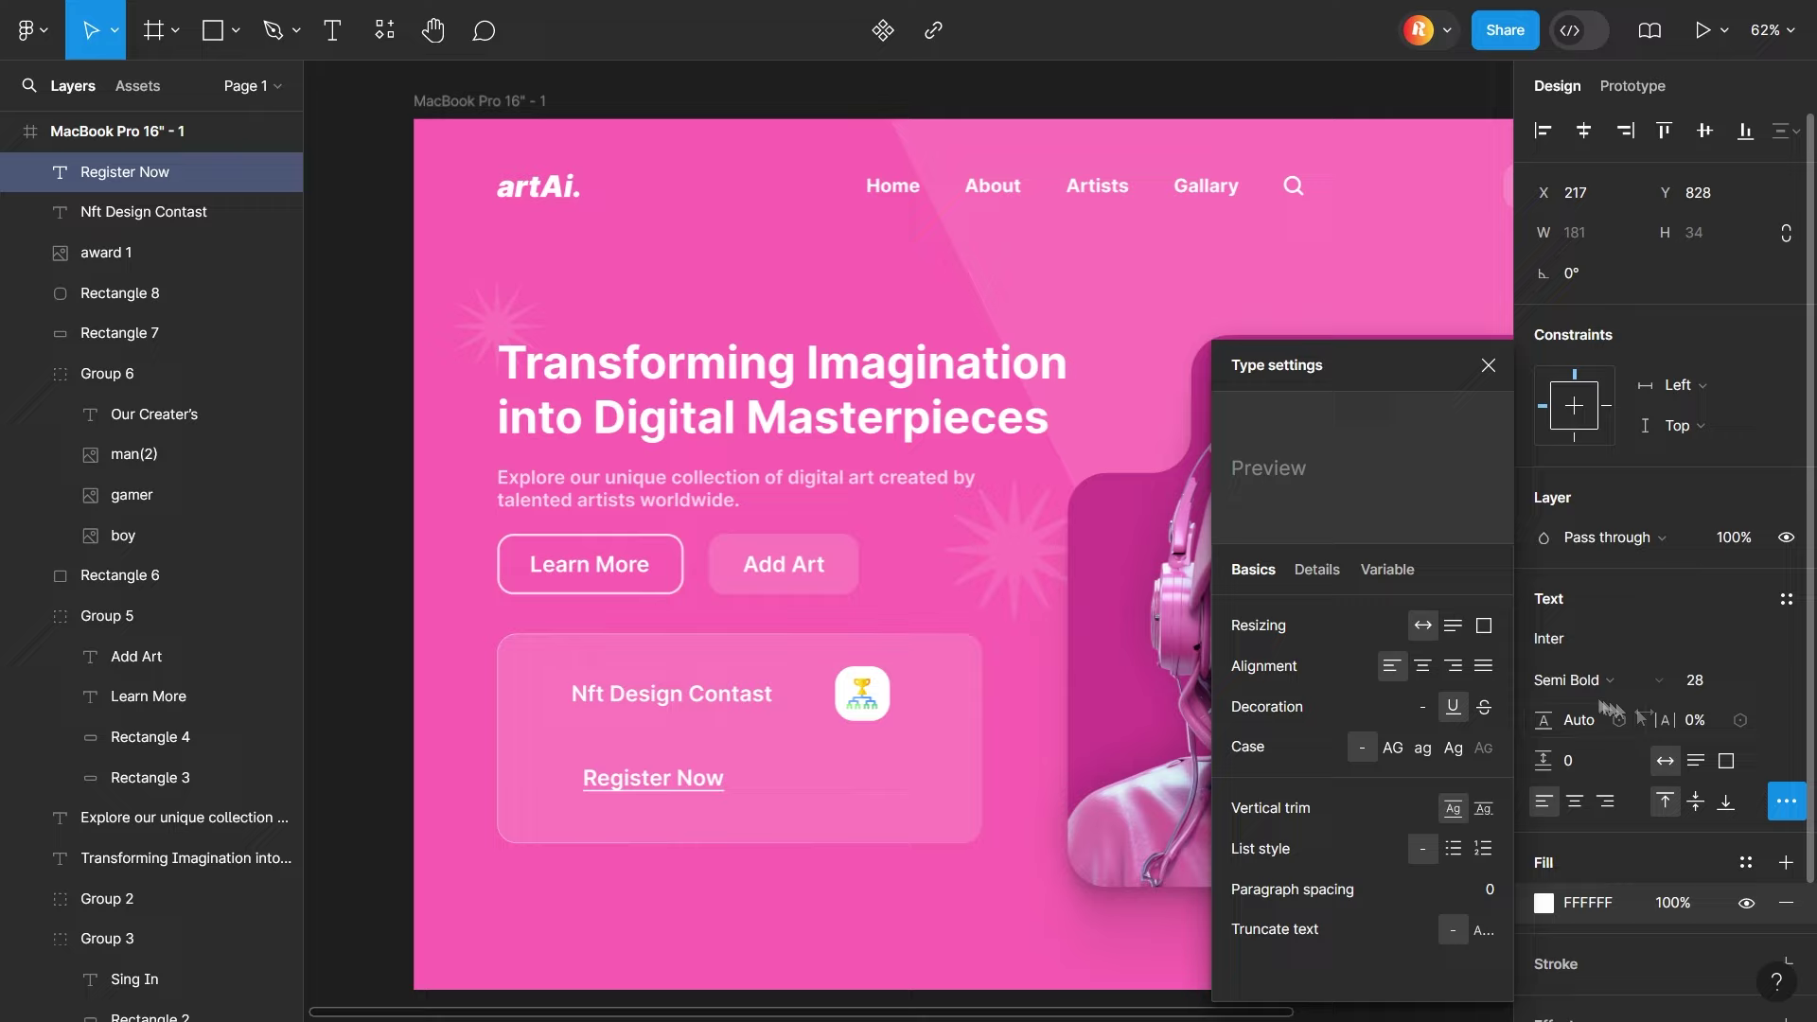
pyautogui.click(1571, 679)
pyautogui.click(1590, 507)
pyautogui.click(1701, 679)
pyautogui.write('20')
pyautogui.press('Return')
pyautogui.moveTo(624, 778); pyautogui.dragTo(614, 748)
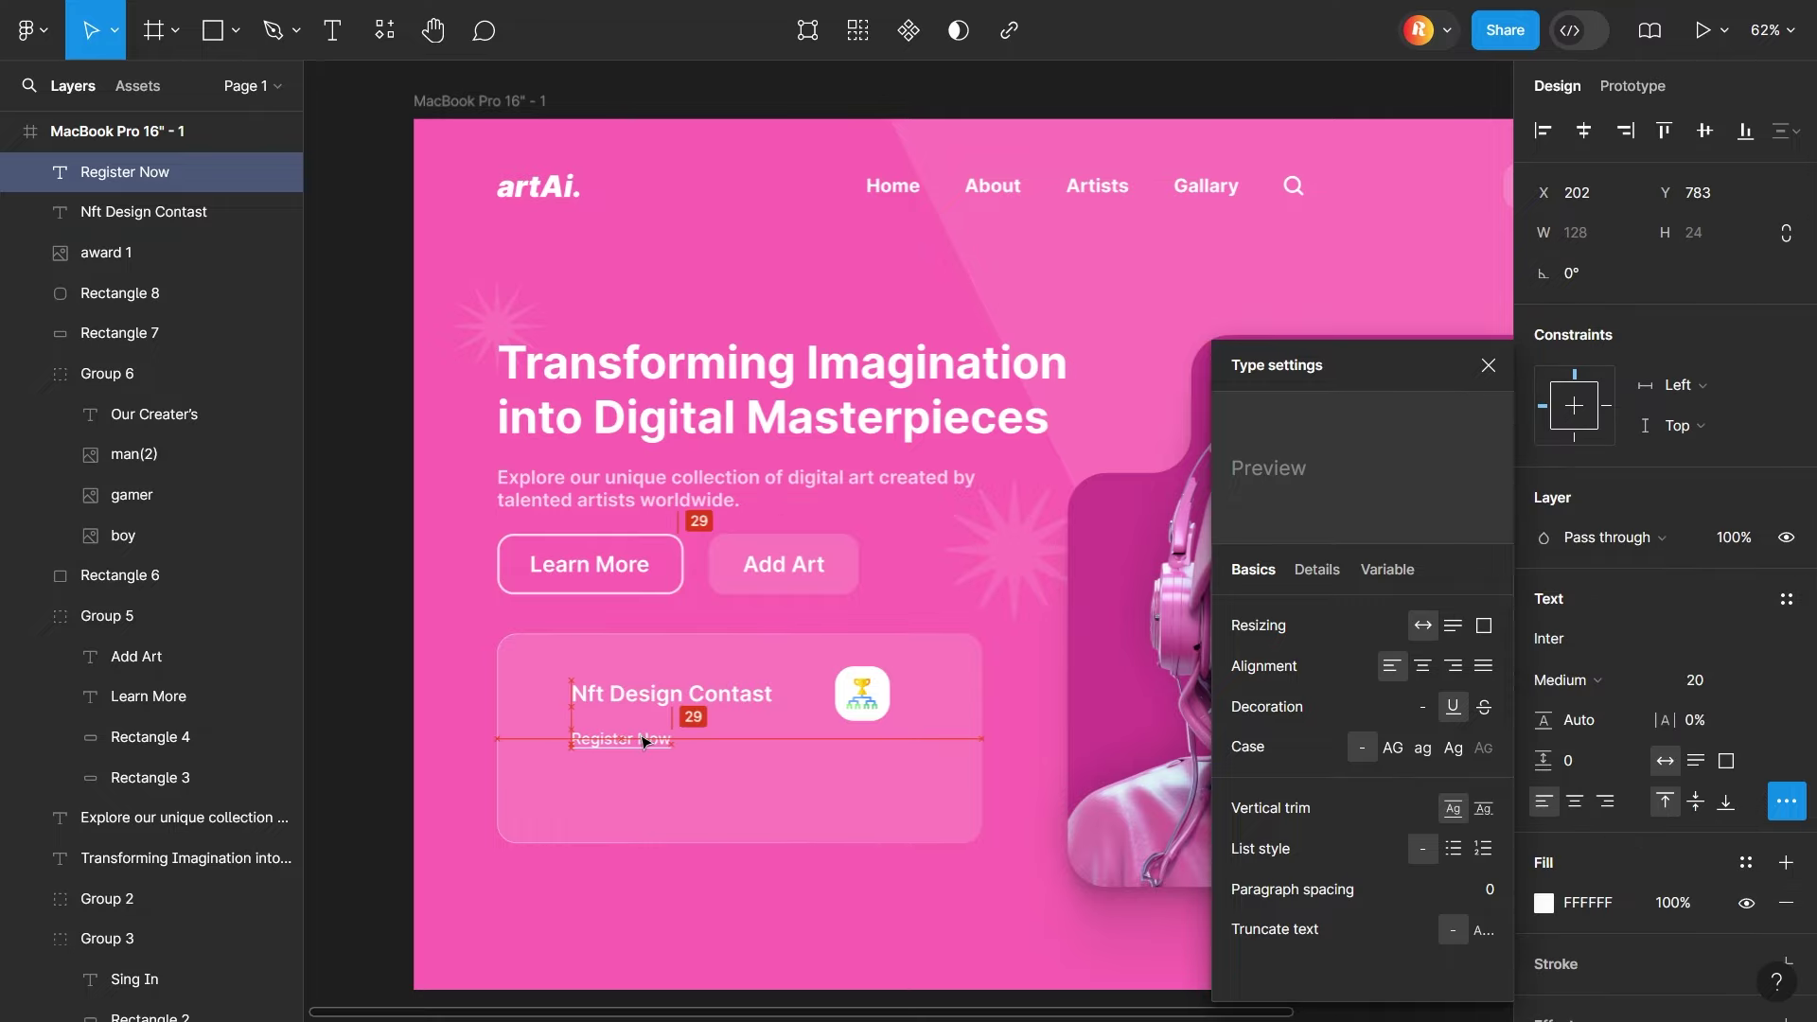
pyautogui.click(679, 882)
# Shorten the glass card and place a small caution icon at its top-right corner
pyautogui.click(682, 814)
pyautogui.moveTo(719, 842); pyautogui.dragTo(720, 803)
pyautogui.click(712, 858)
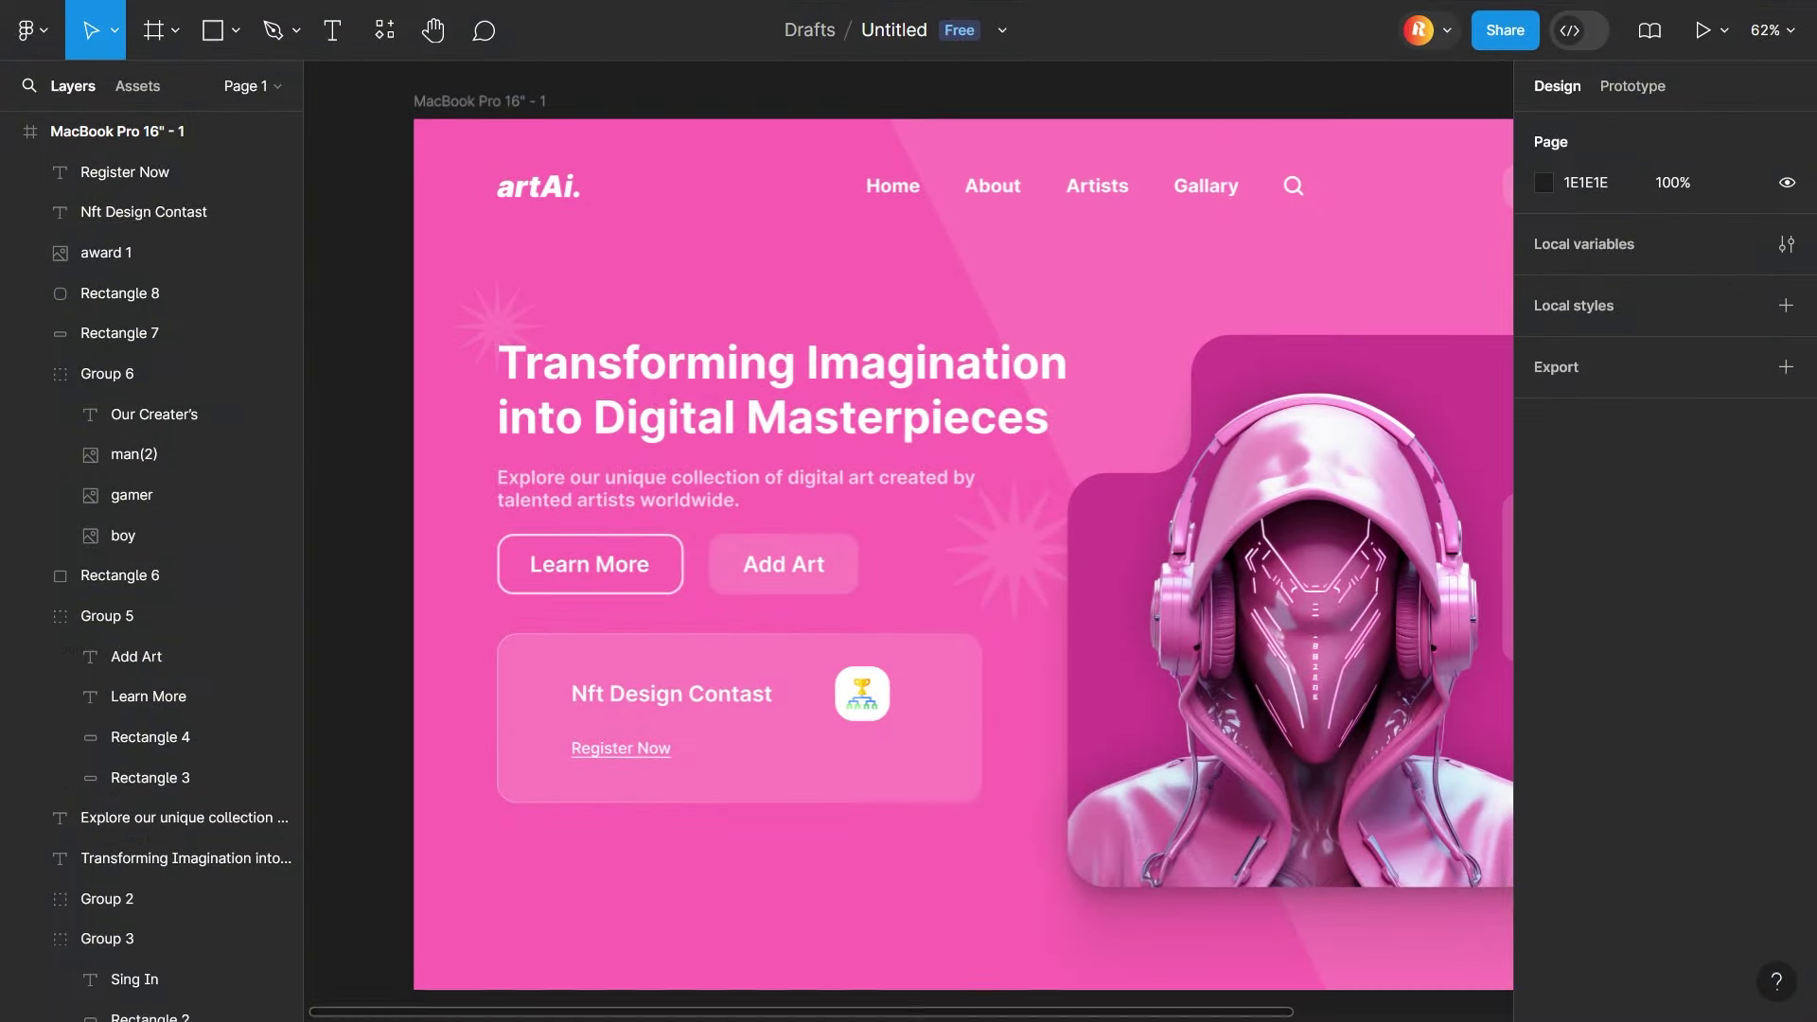
pyautogui.hotkey('ctrl', 'v')
pyautogui.moveTo(771, 877); pyautogui.dragTo(916, 705)
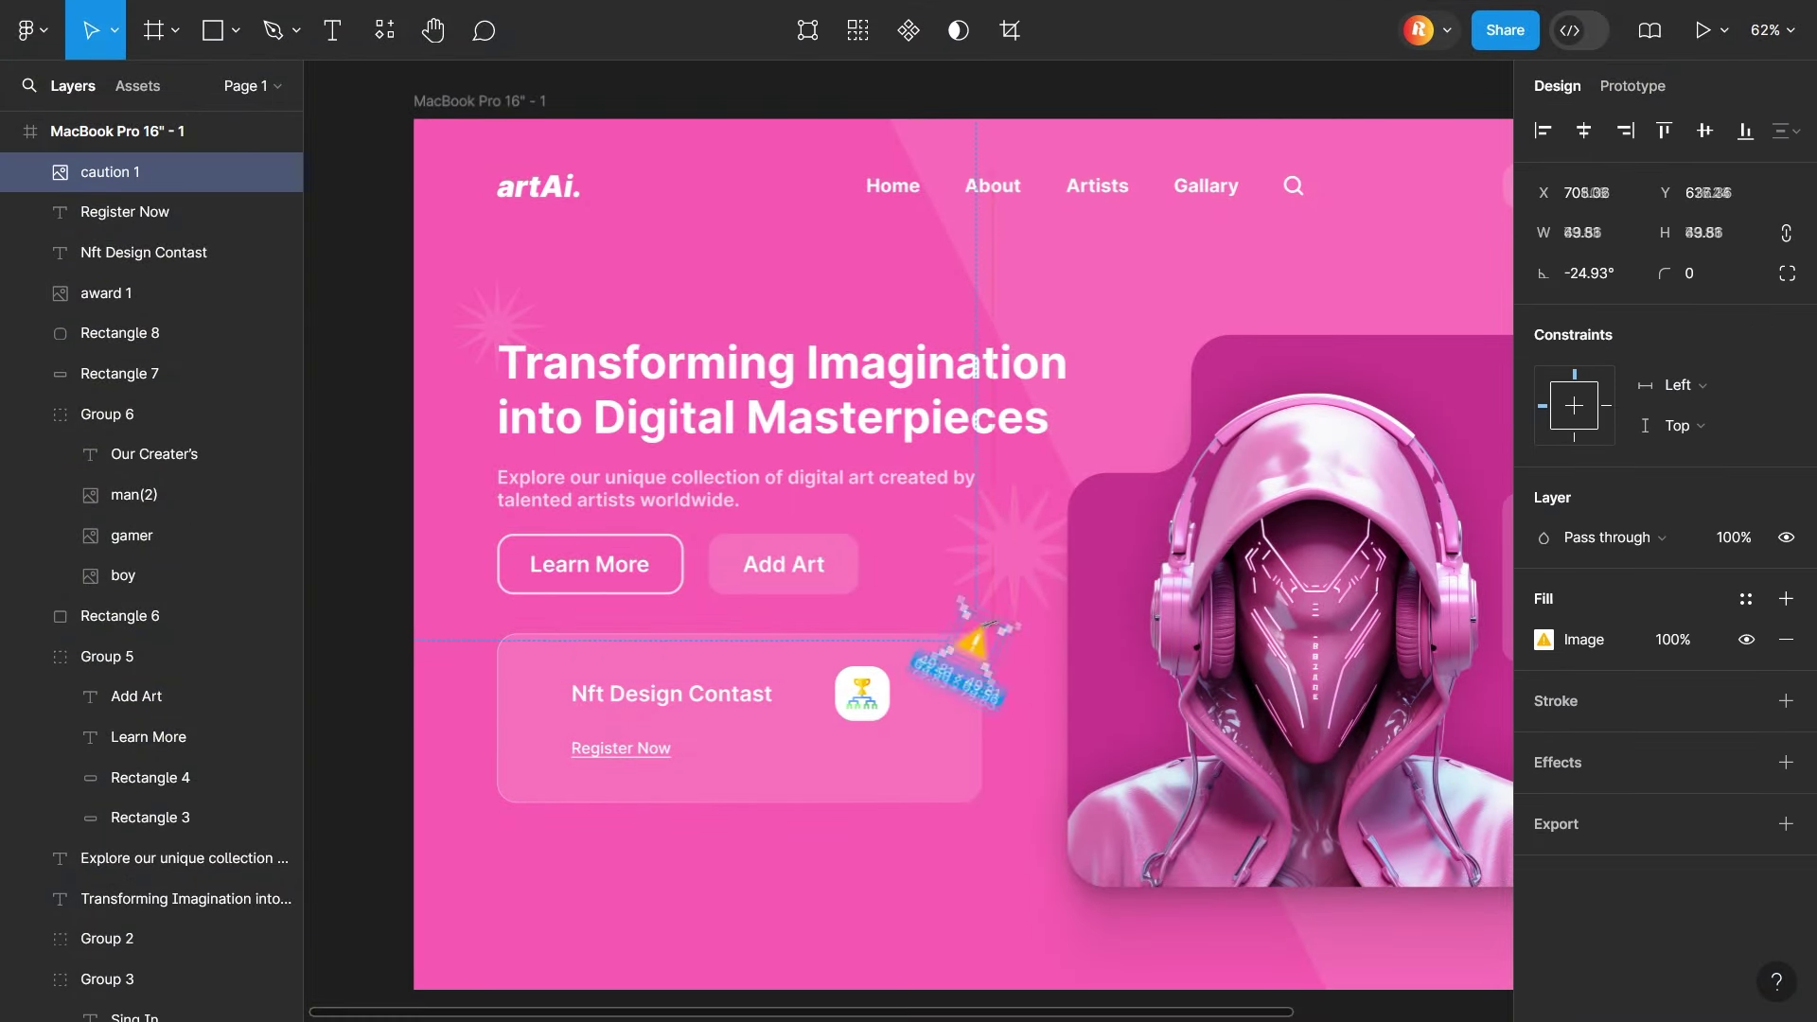
pyautogui.moveTo(979, 641); pyautogui.dragTo(967, 634)
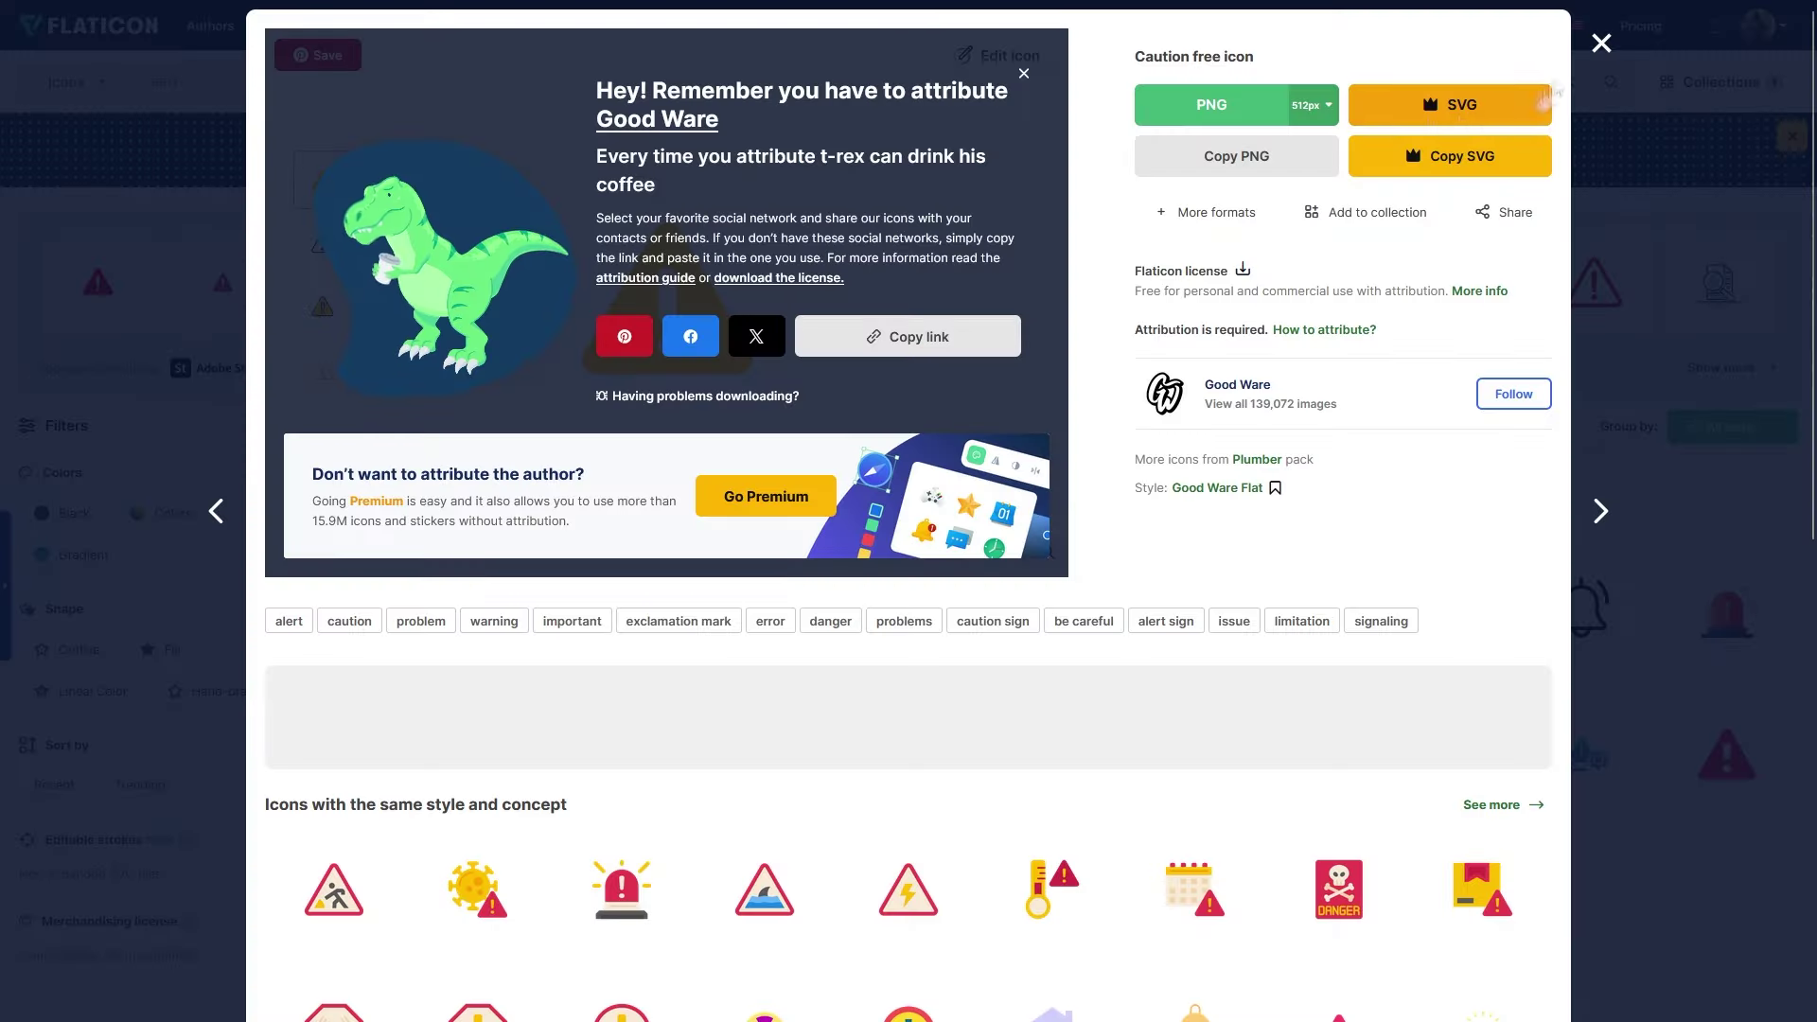
# Search 'social media' and download a white Instagram icon as PNG
pyautogui.write('social media')
pyautogui.press('Return')
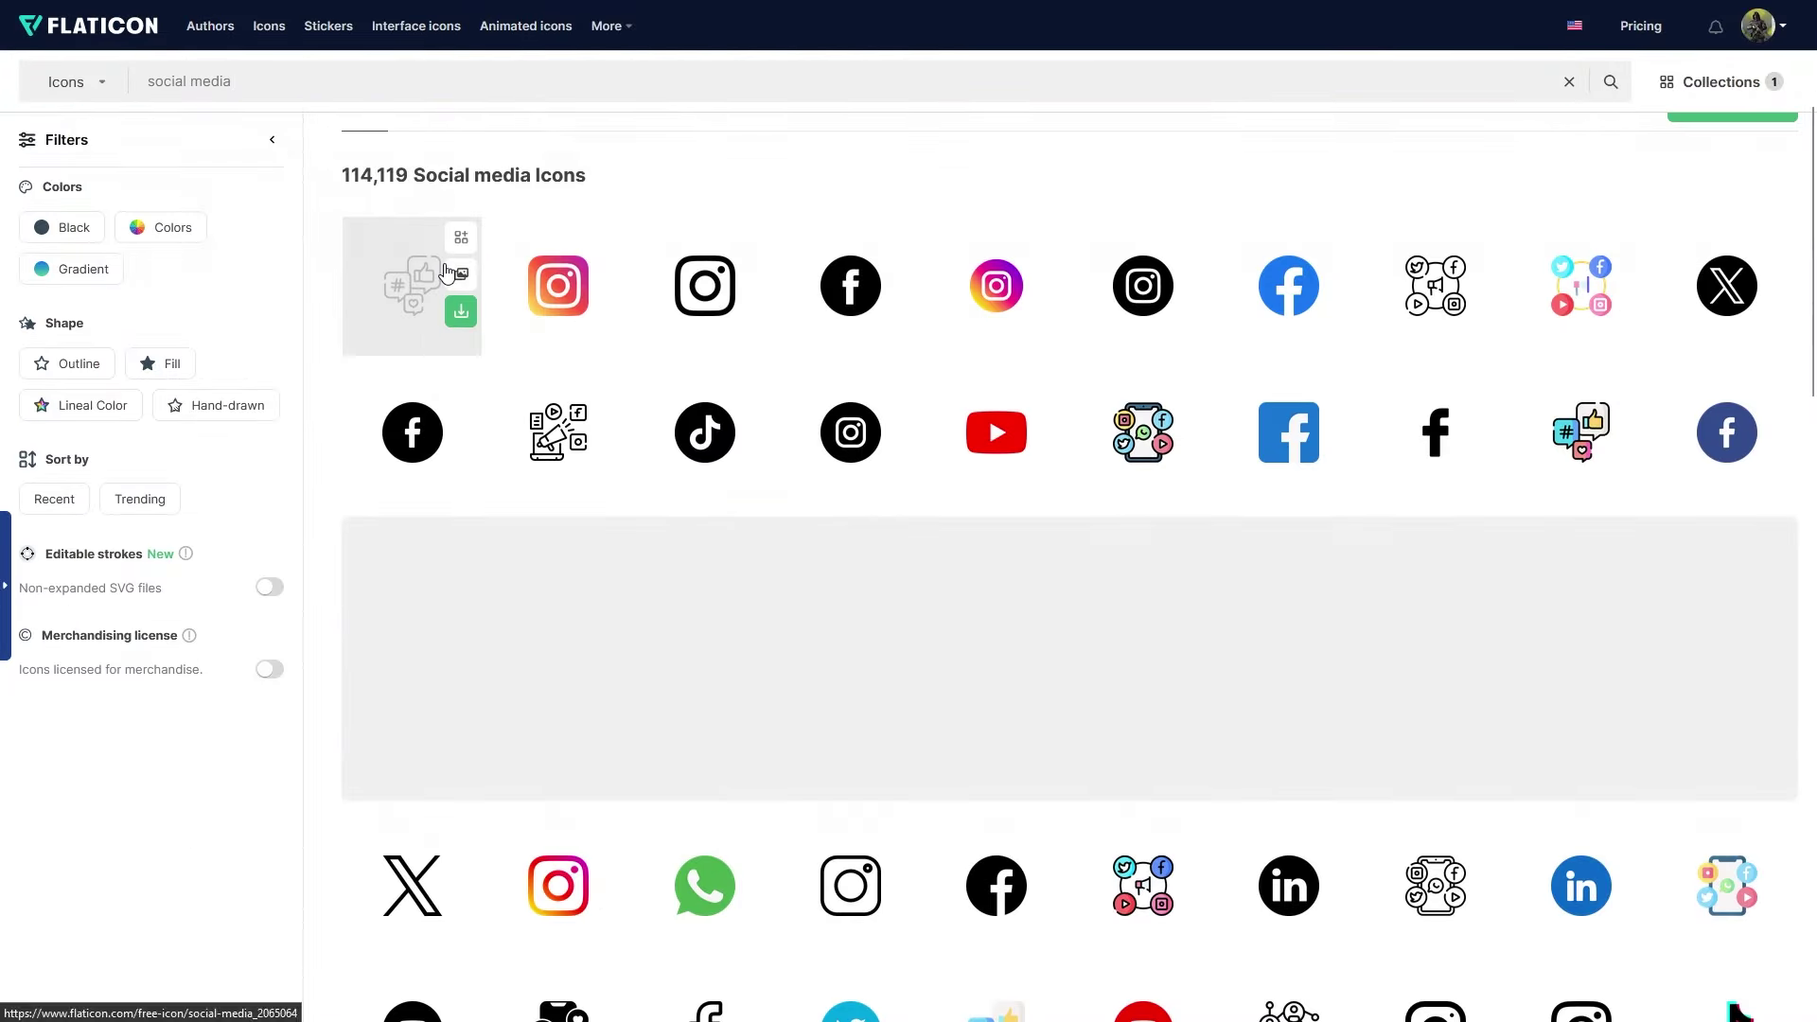
pyautogui.click(406, 284)
pyautogui.click(994, 53)
pyautogui.click(1486, 38)
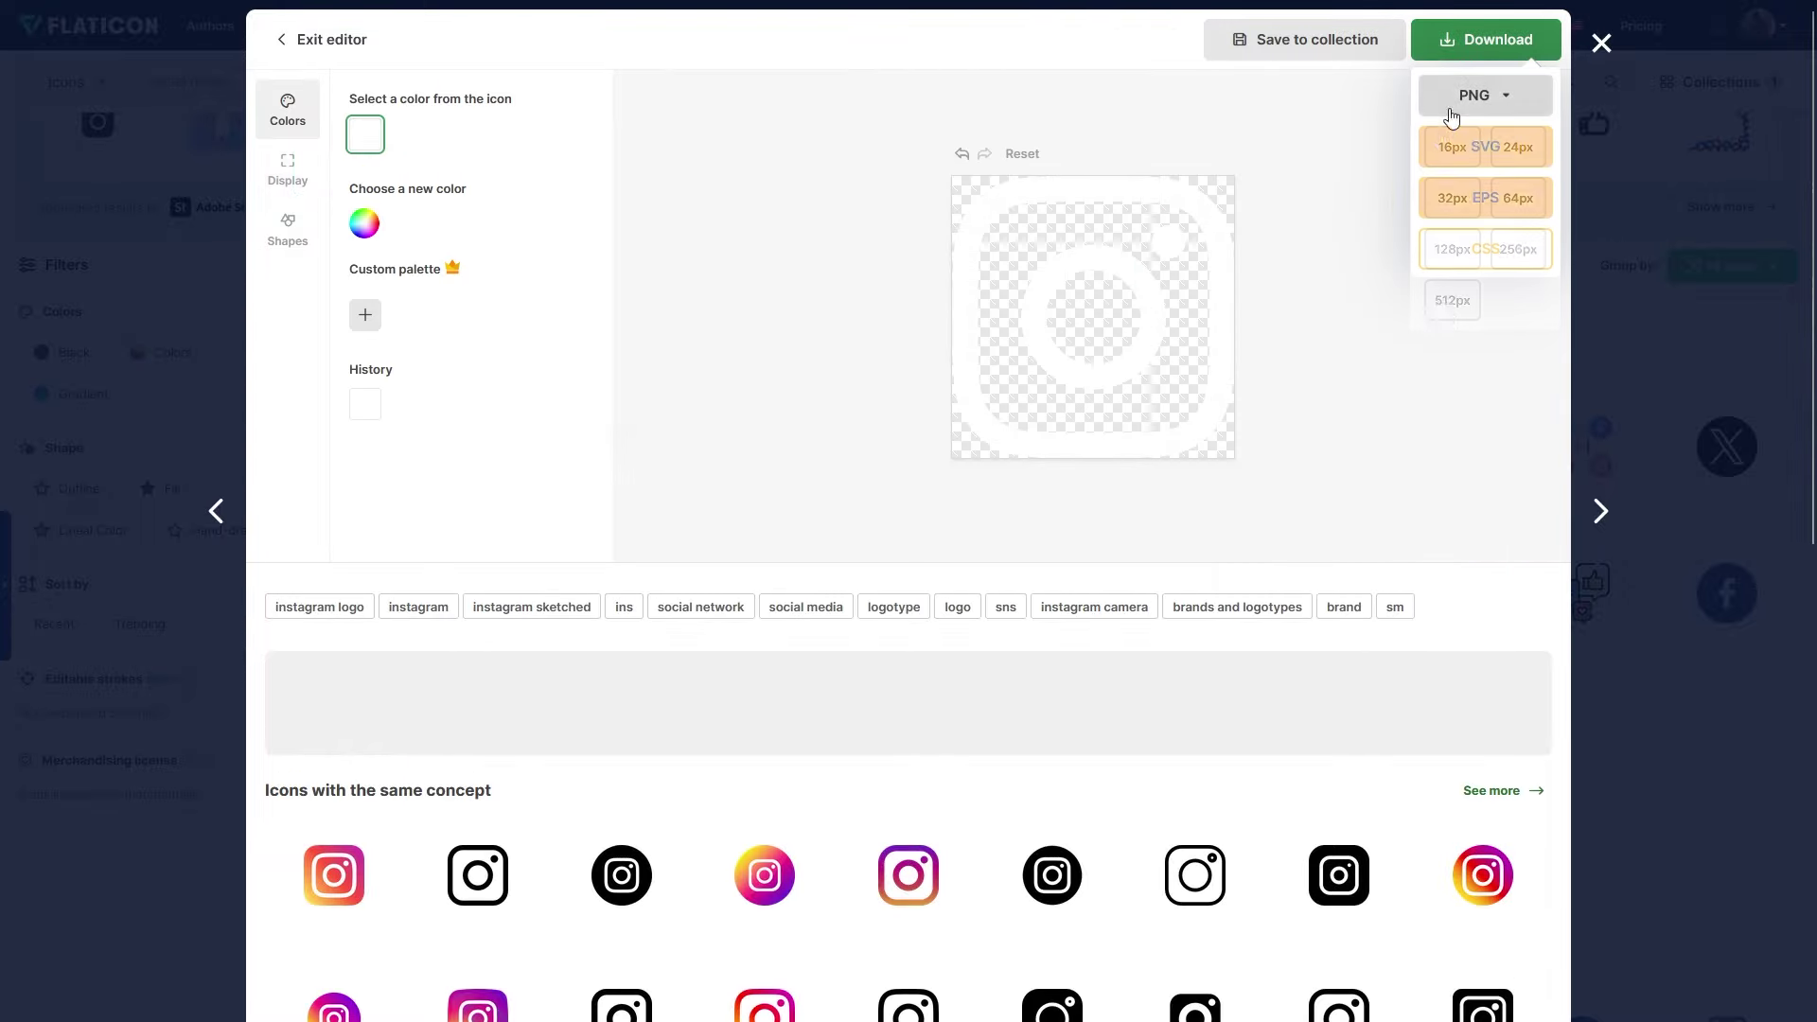
pyautogui.click(1447, 151)
pyautogui.press('Escape')
# Download a white Facebook icon as PNG
pyautogui.click(851, 593)
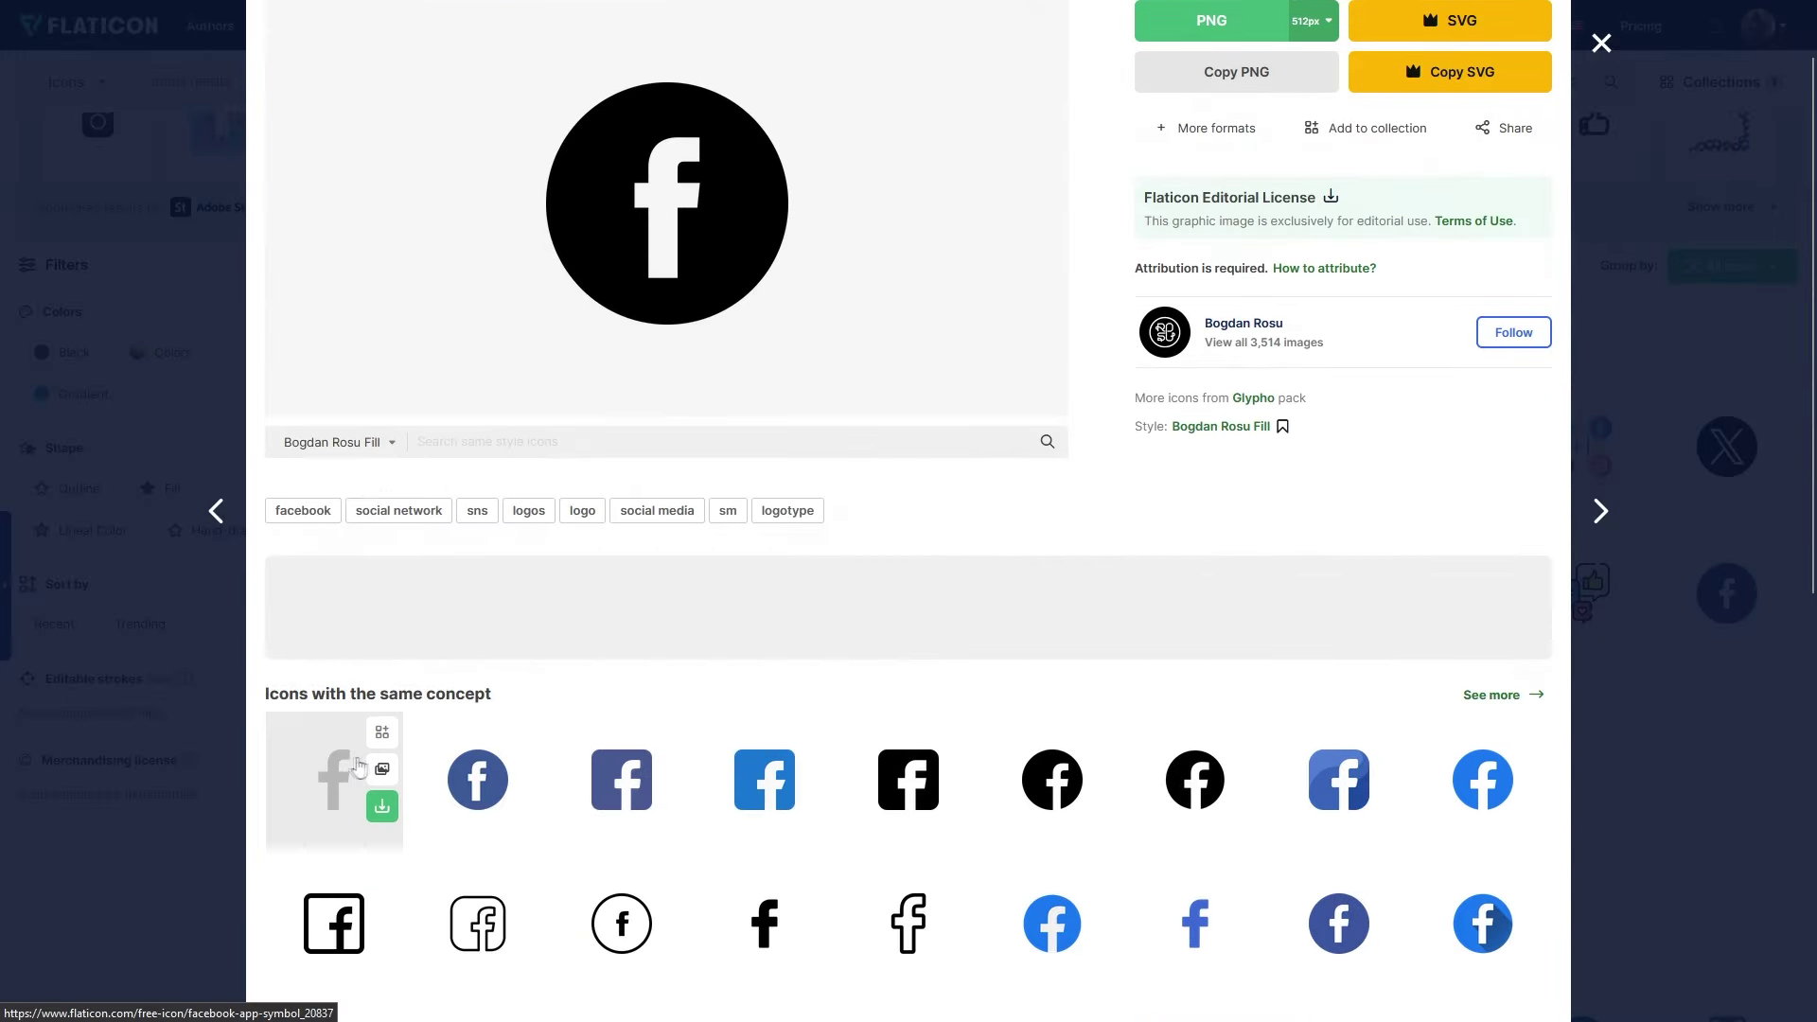
pyautogui.click(851, 925)
pyautogui.click(928, 52)
pyautogui.click(1486, 38)
pyautogui.click(1476, 112)
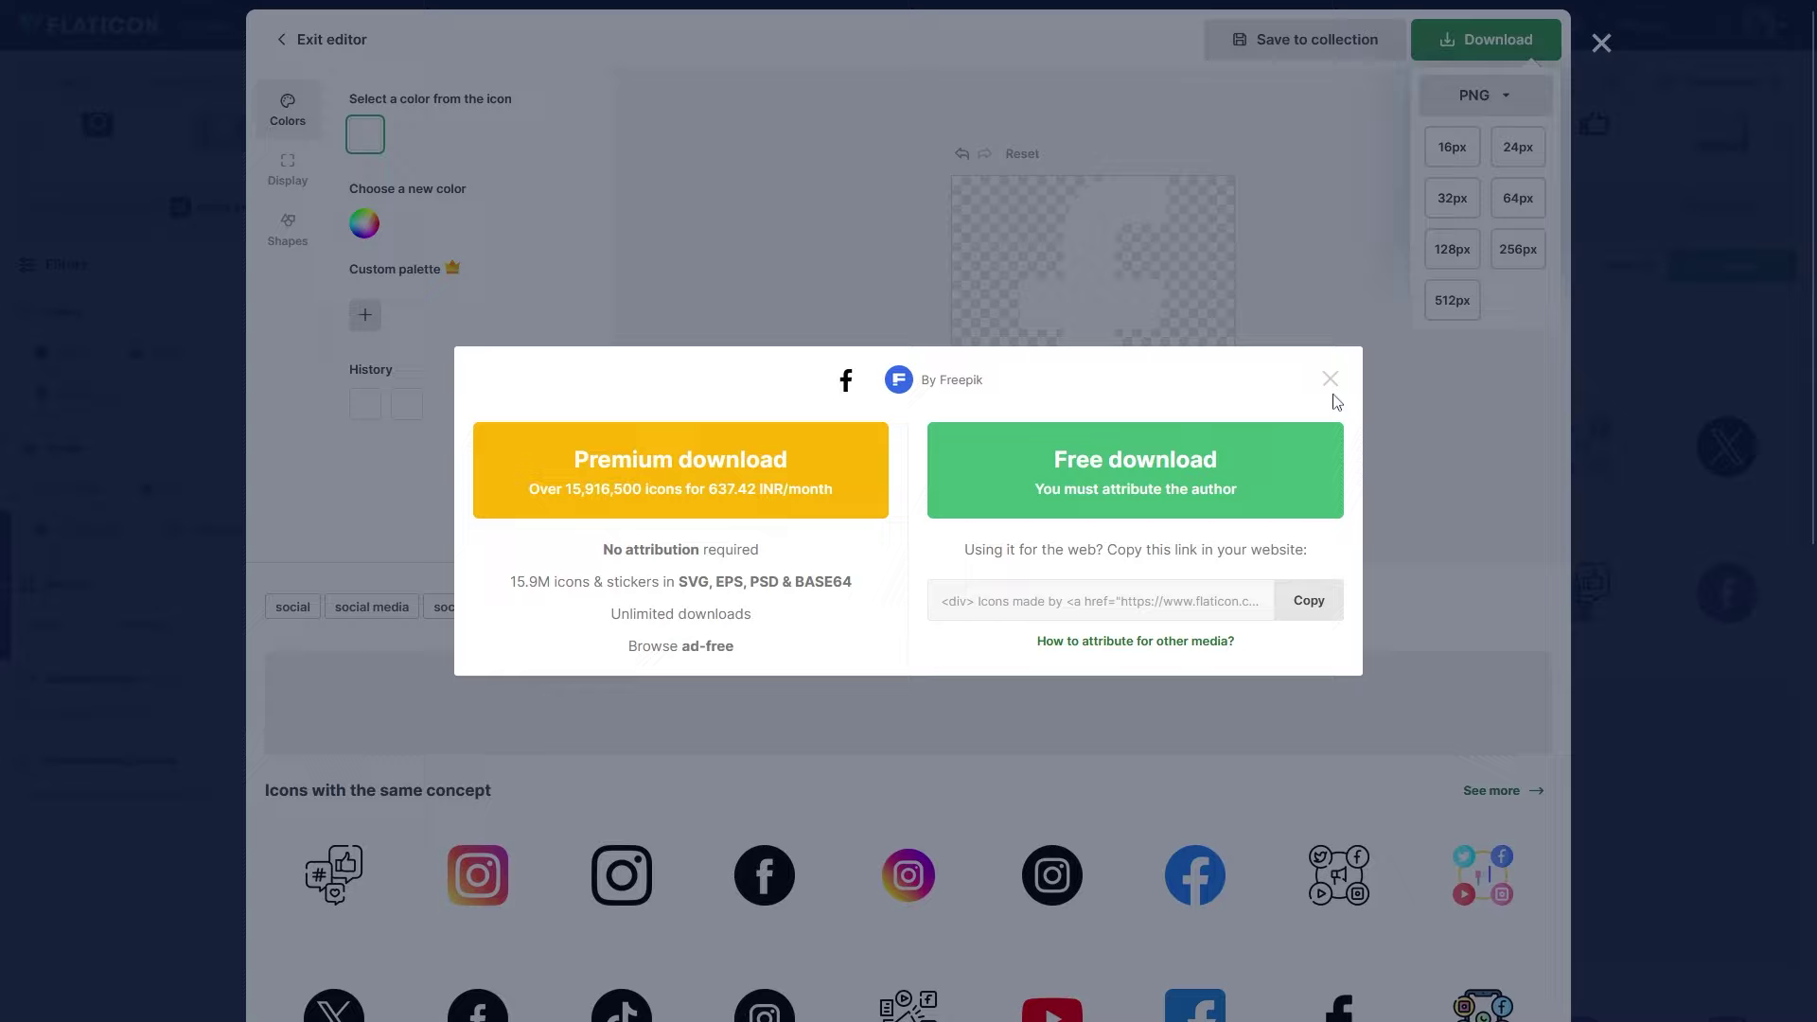
pyautogui.click(1386, 402)
# Download a white X icon as PNG and leave the icon editor
pyautogui.scroll(-5, 1334, 405)
pyautogui.click(337, 494)
pyautogui.click(1003, 55)
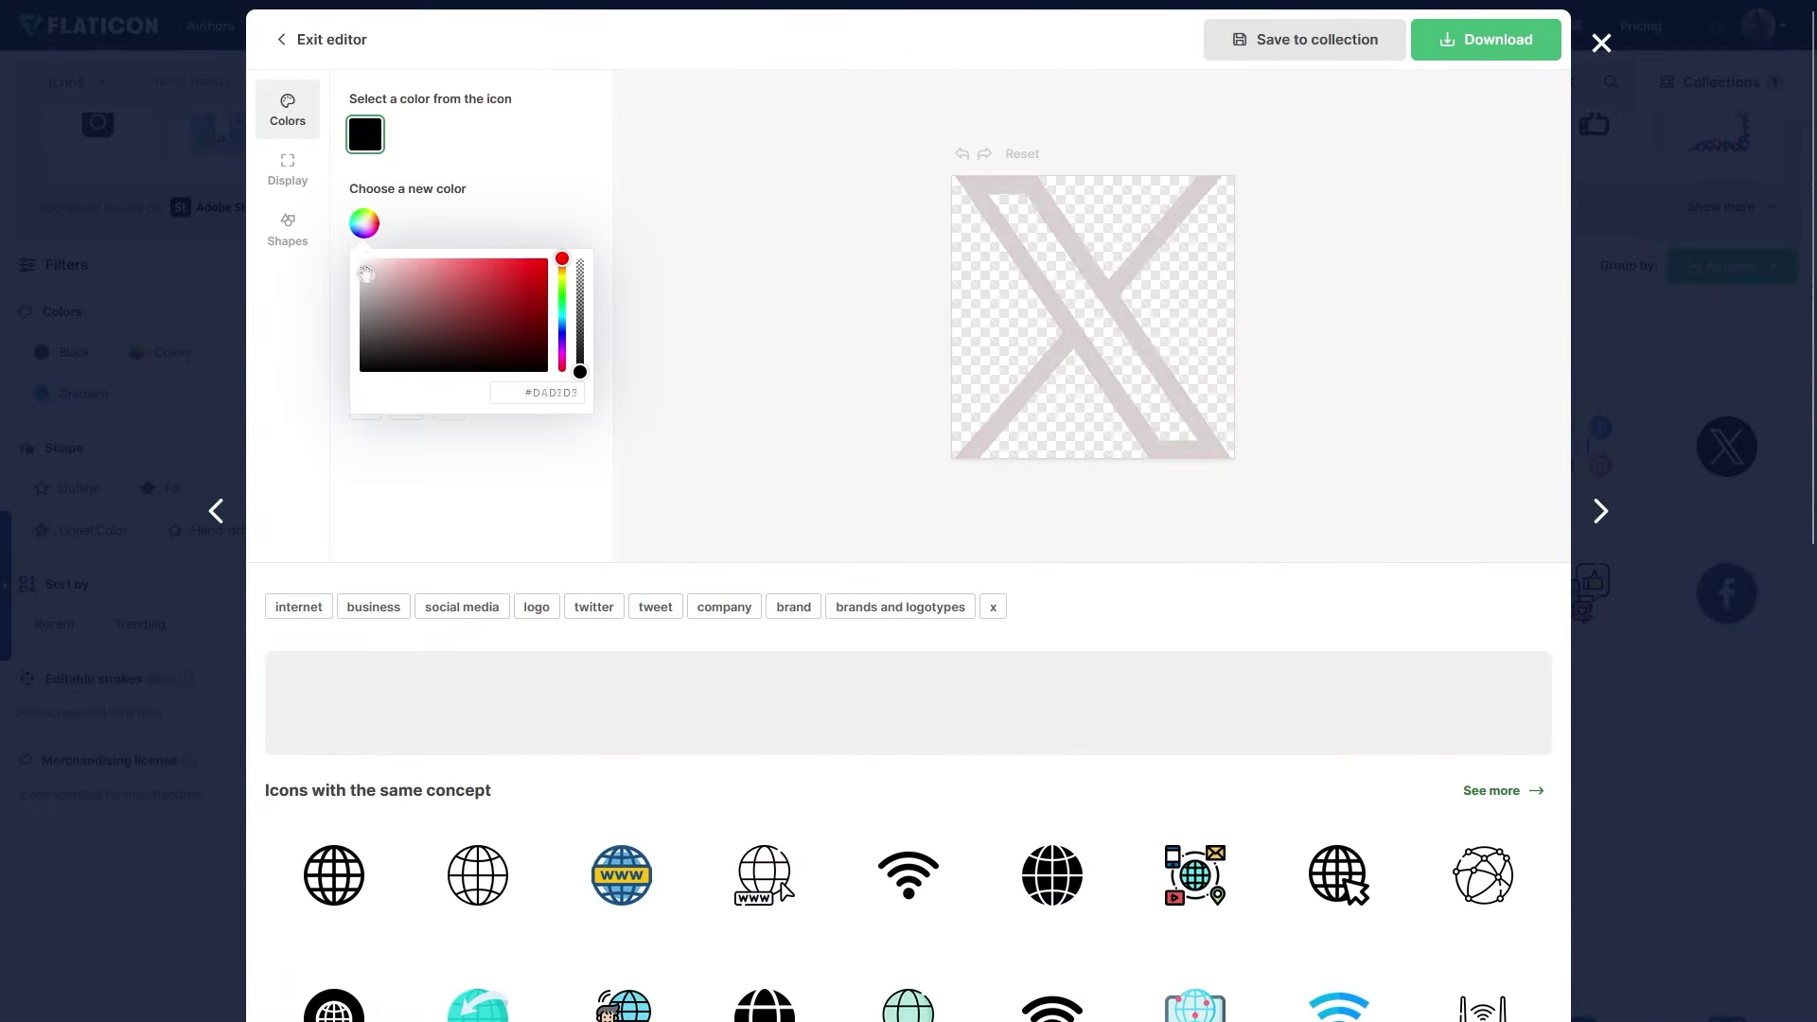
pyautogui.click(1485, 38)
pyautogui.click(1450, 298)
pyautogui.press('Escape')
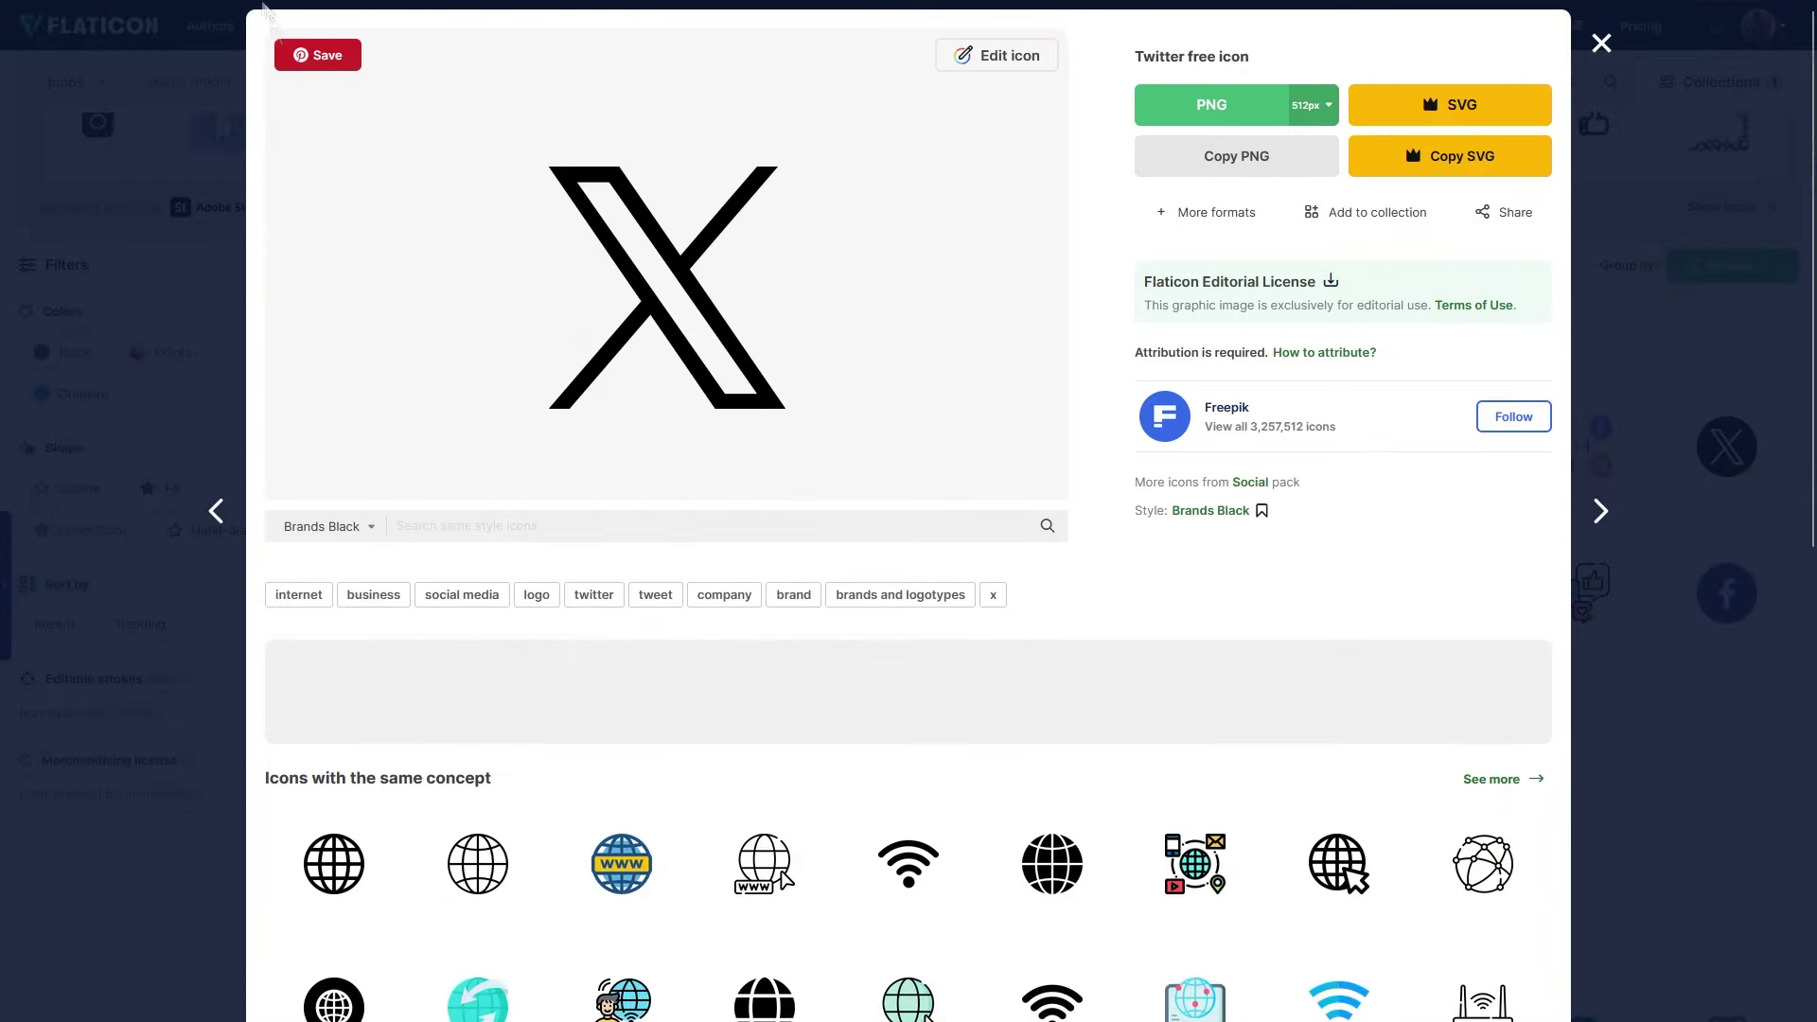
pyautogui.press('Escape')
pyautogui.click(1050, 580)
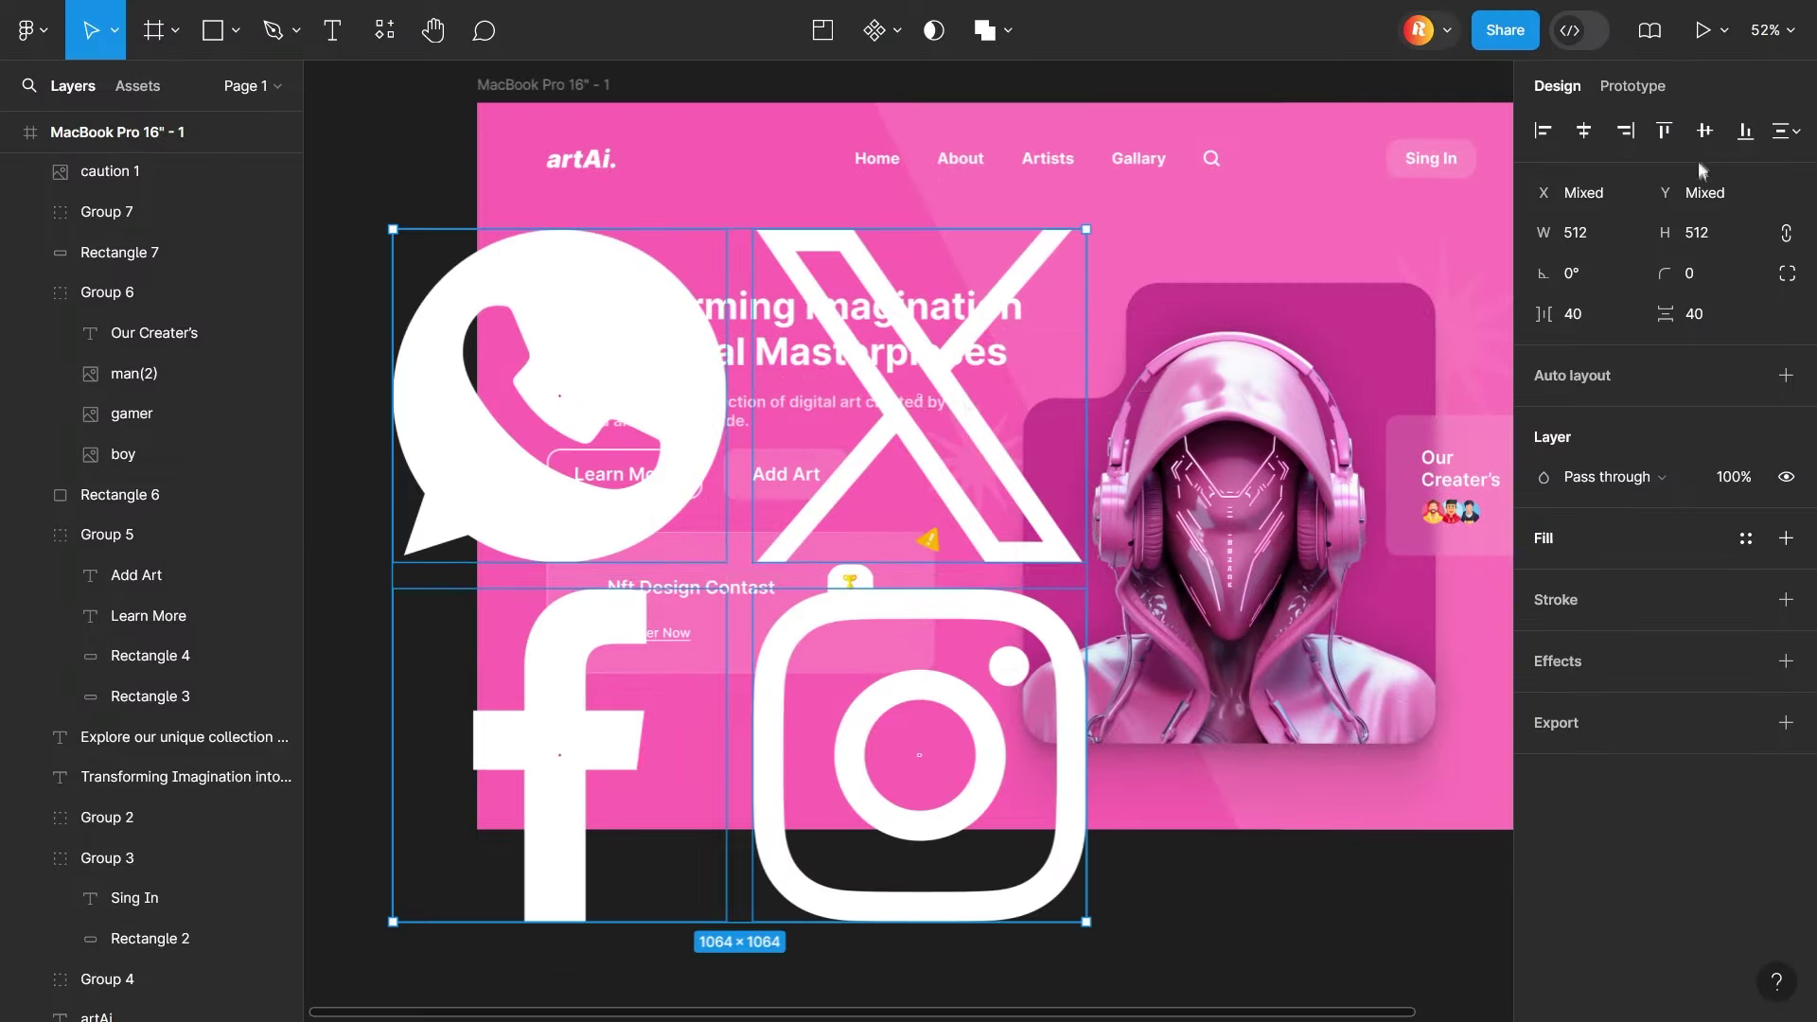
# Shrink the social icons to 50×50 and space them evenly in a row under the card
pyautogui.moveTo(1123, 575); pyautogui.dragTo(615, 737)
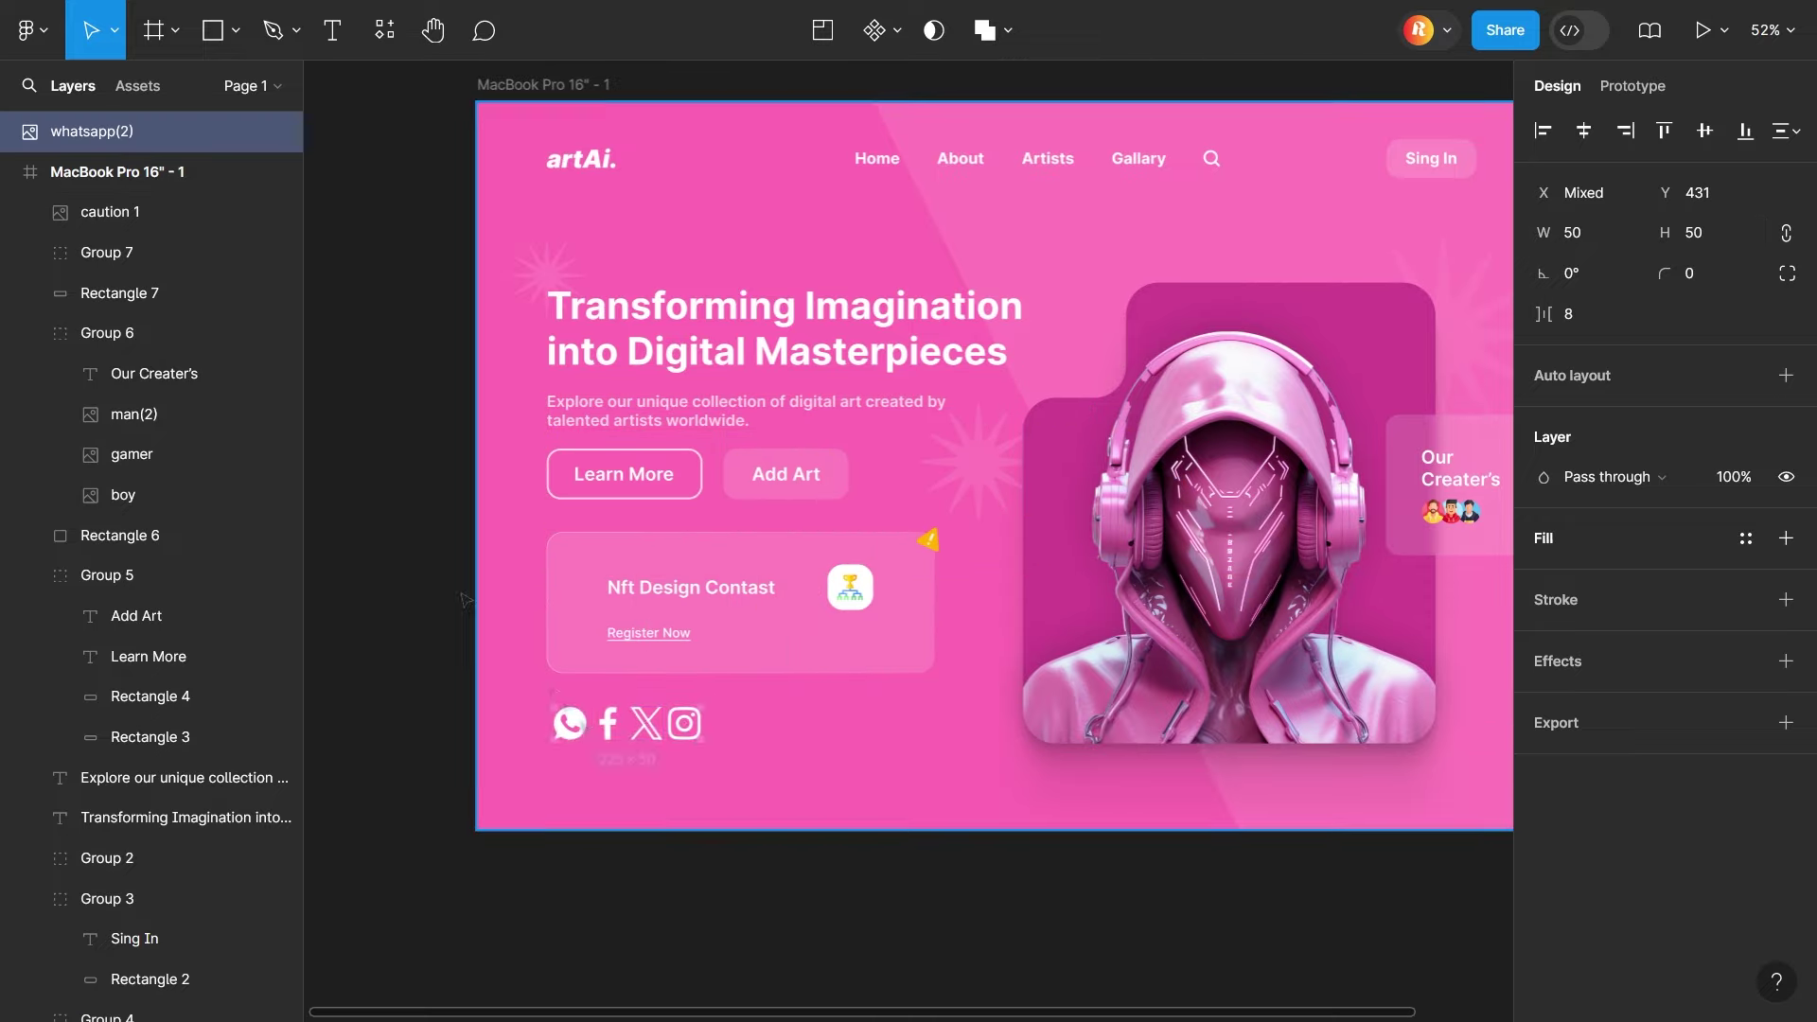
pyautogui.scroll(5, 589, 745)
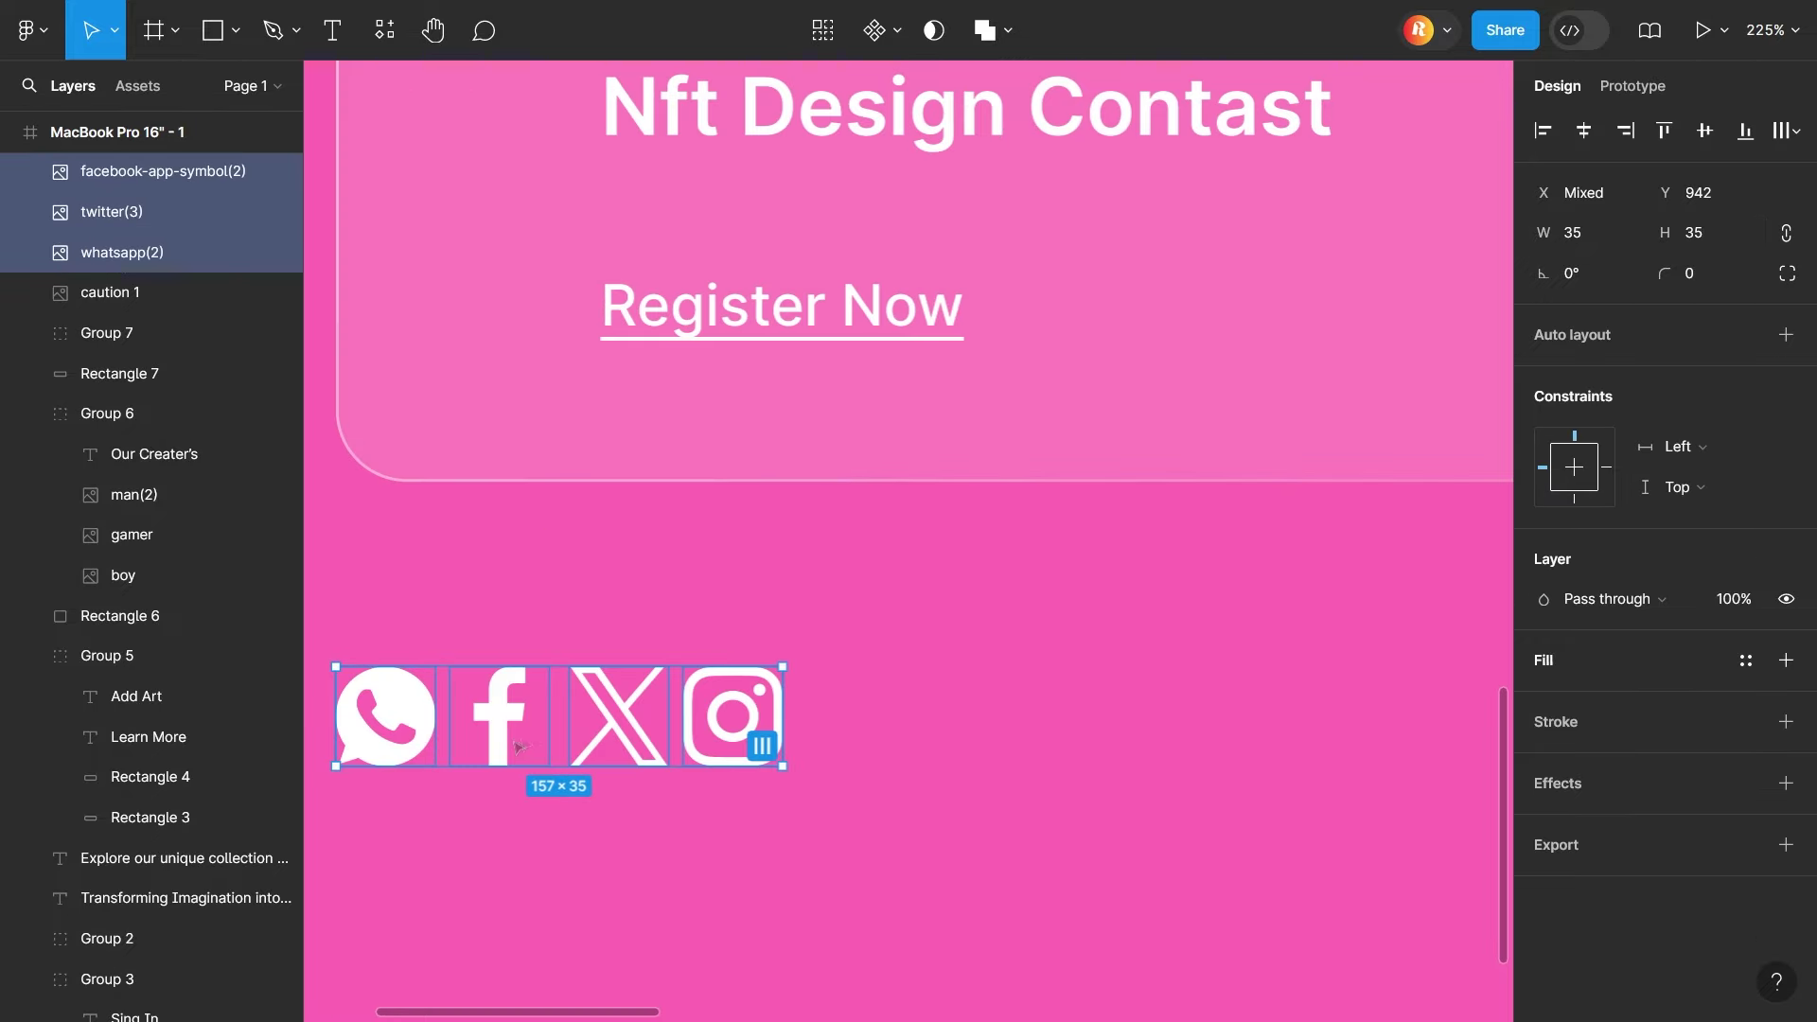
pyautogui.moveTo(1544, 314); pyautogui.dragTo(1543, 314)
pyautogui.scroll(-2, 805, 355)
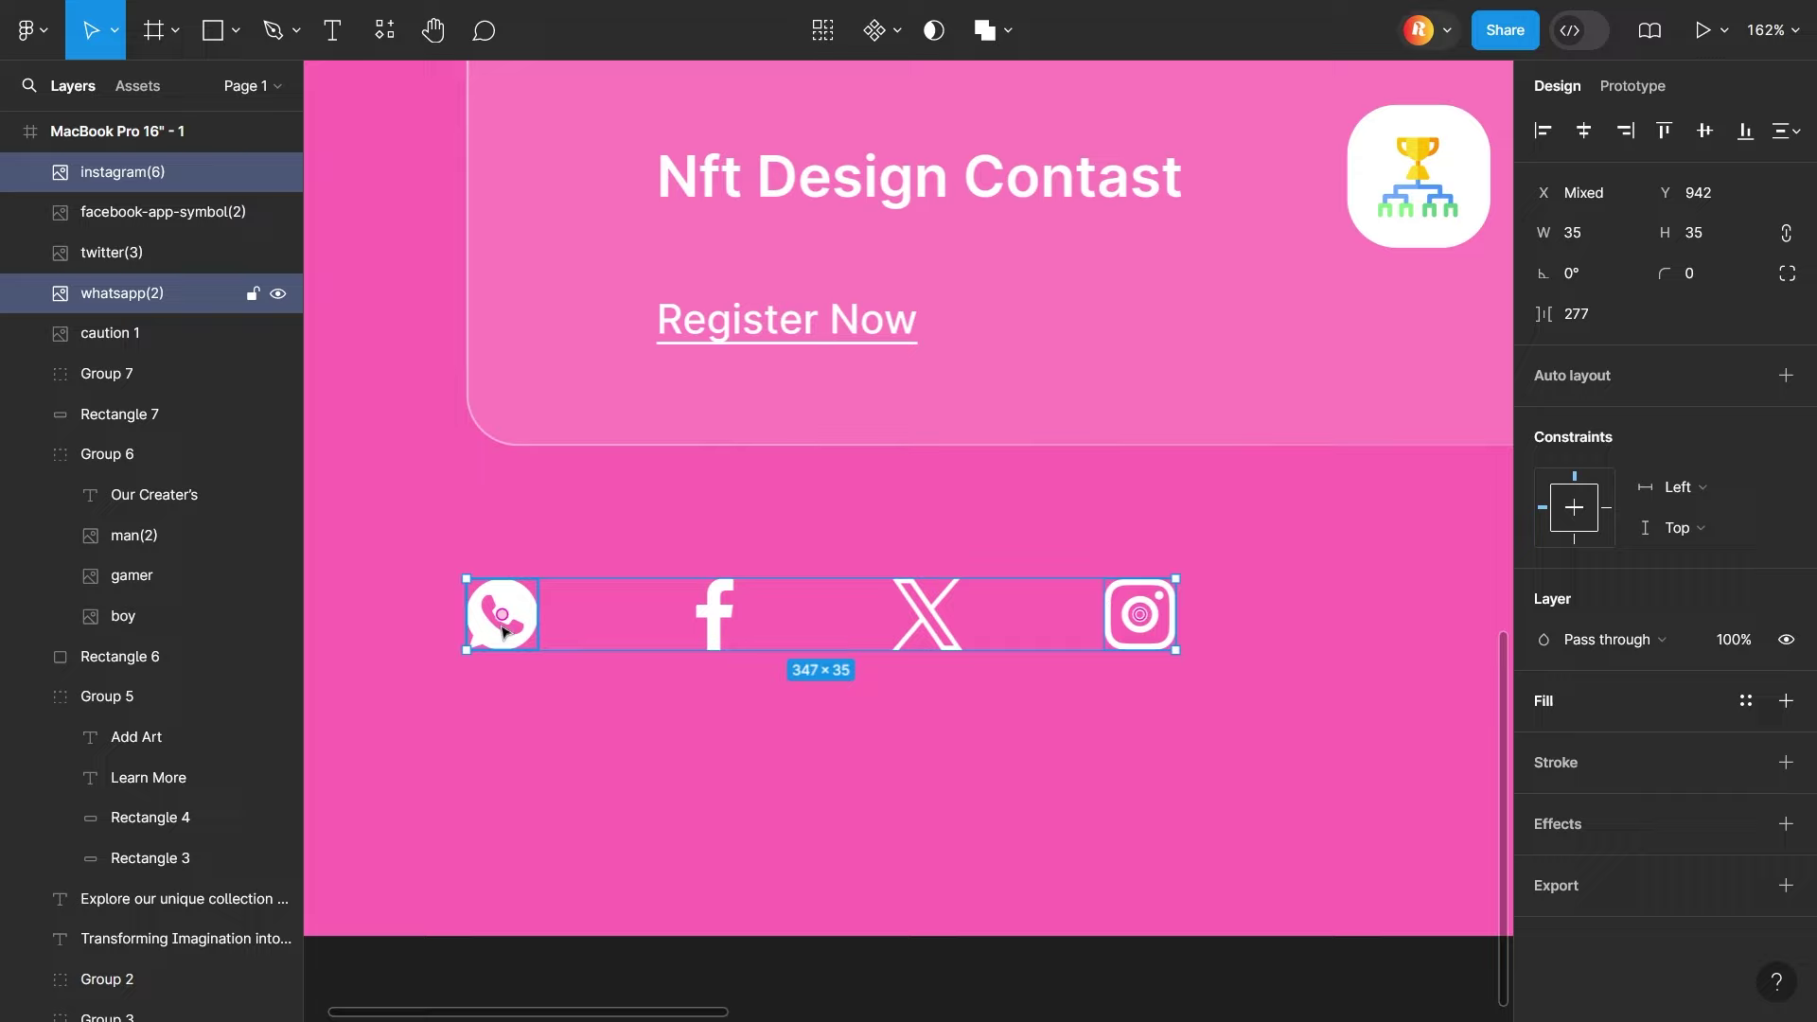
pyautogui.scroll(-4, 926, 629)
pyautogui.scroll(-3, 852, 691)
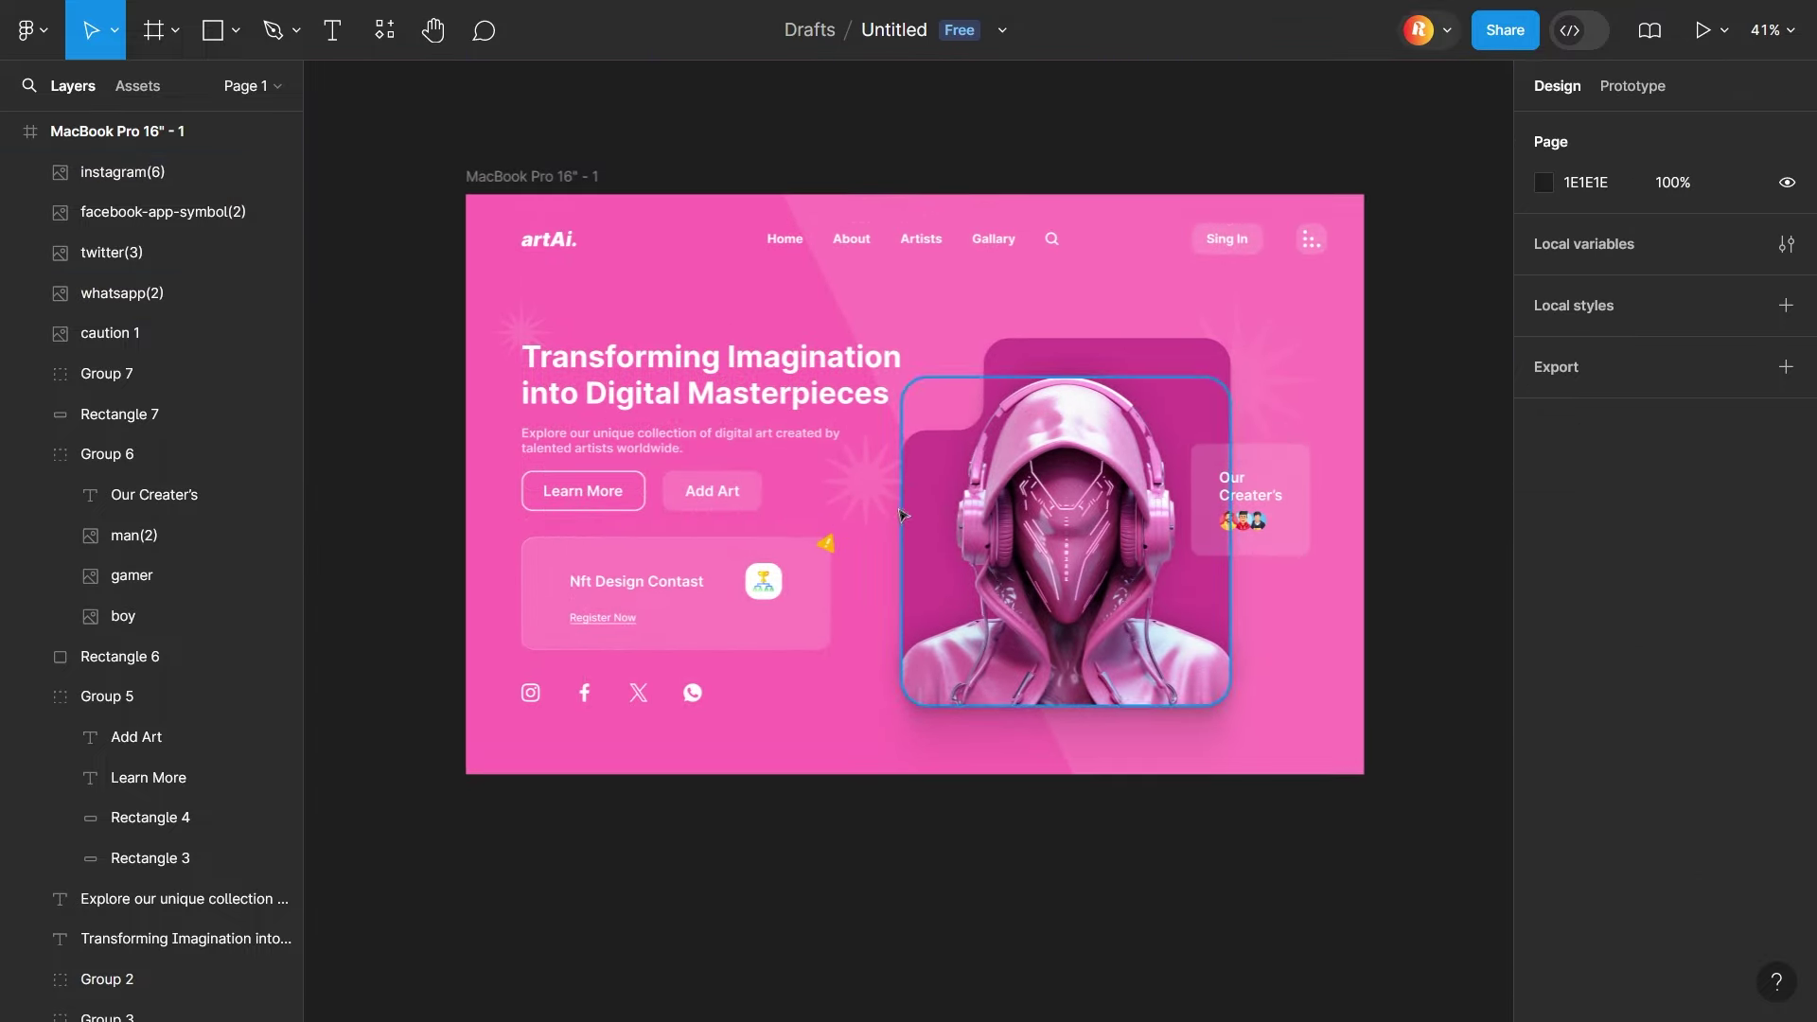
# Duplicate a decorative star and place the copy near the bottom of the hero
pyautogui.click(784, 759)
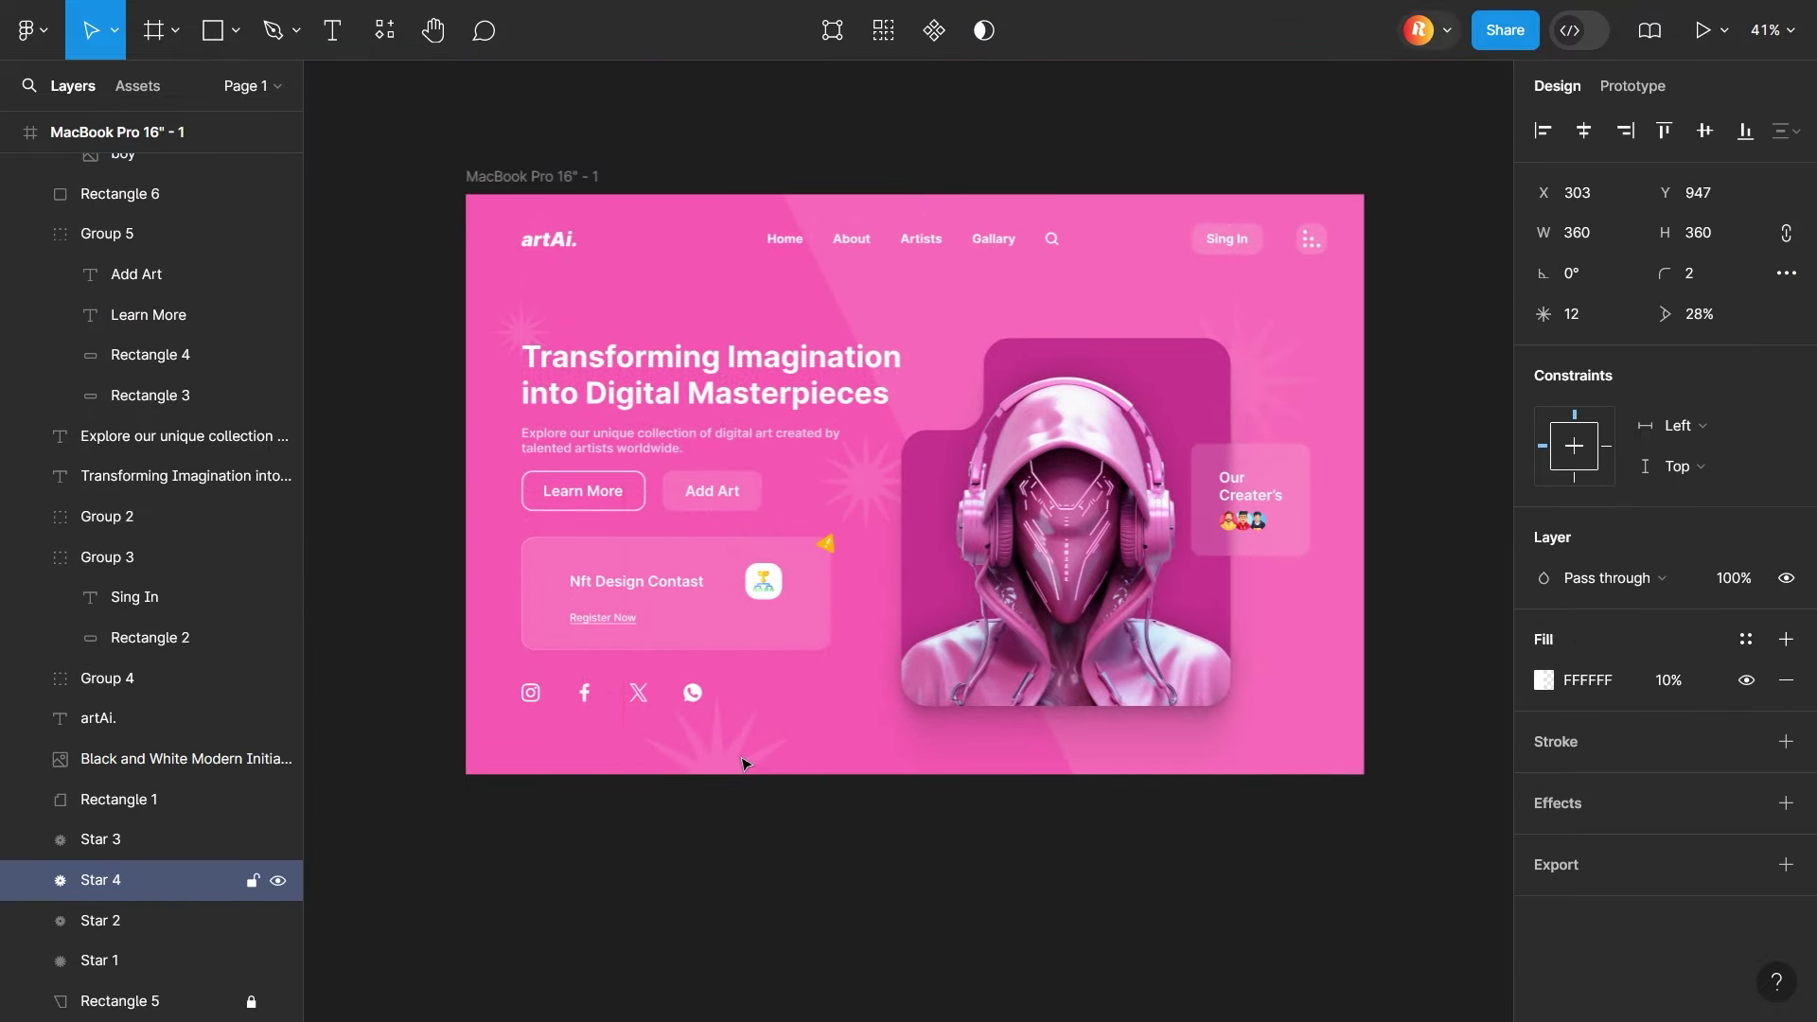
pyautogui.hotkey('ctrl', 'v')
pyautogui.moveTo(831, 194); pyautogui.dragTo(1117, 235)
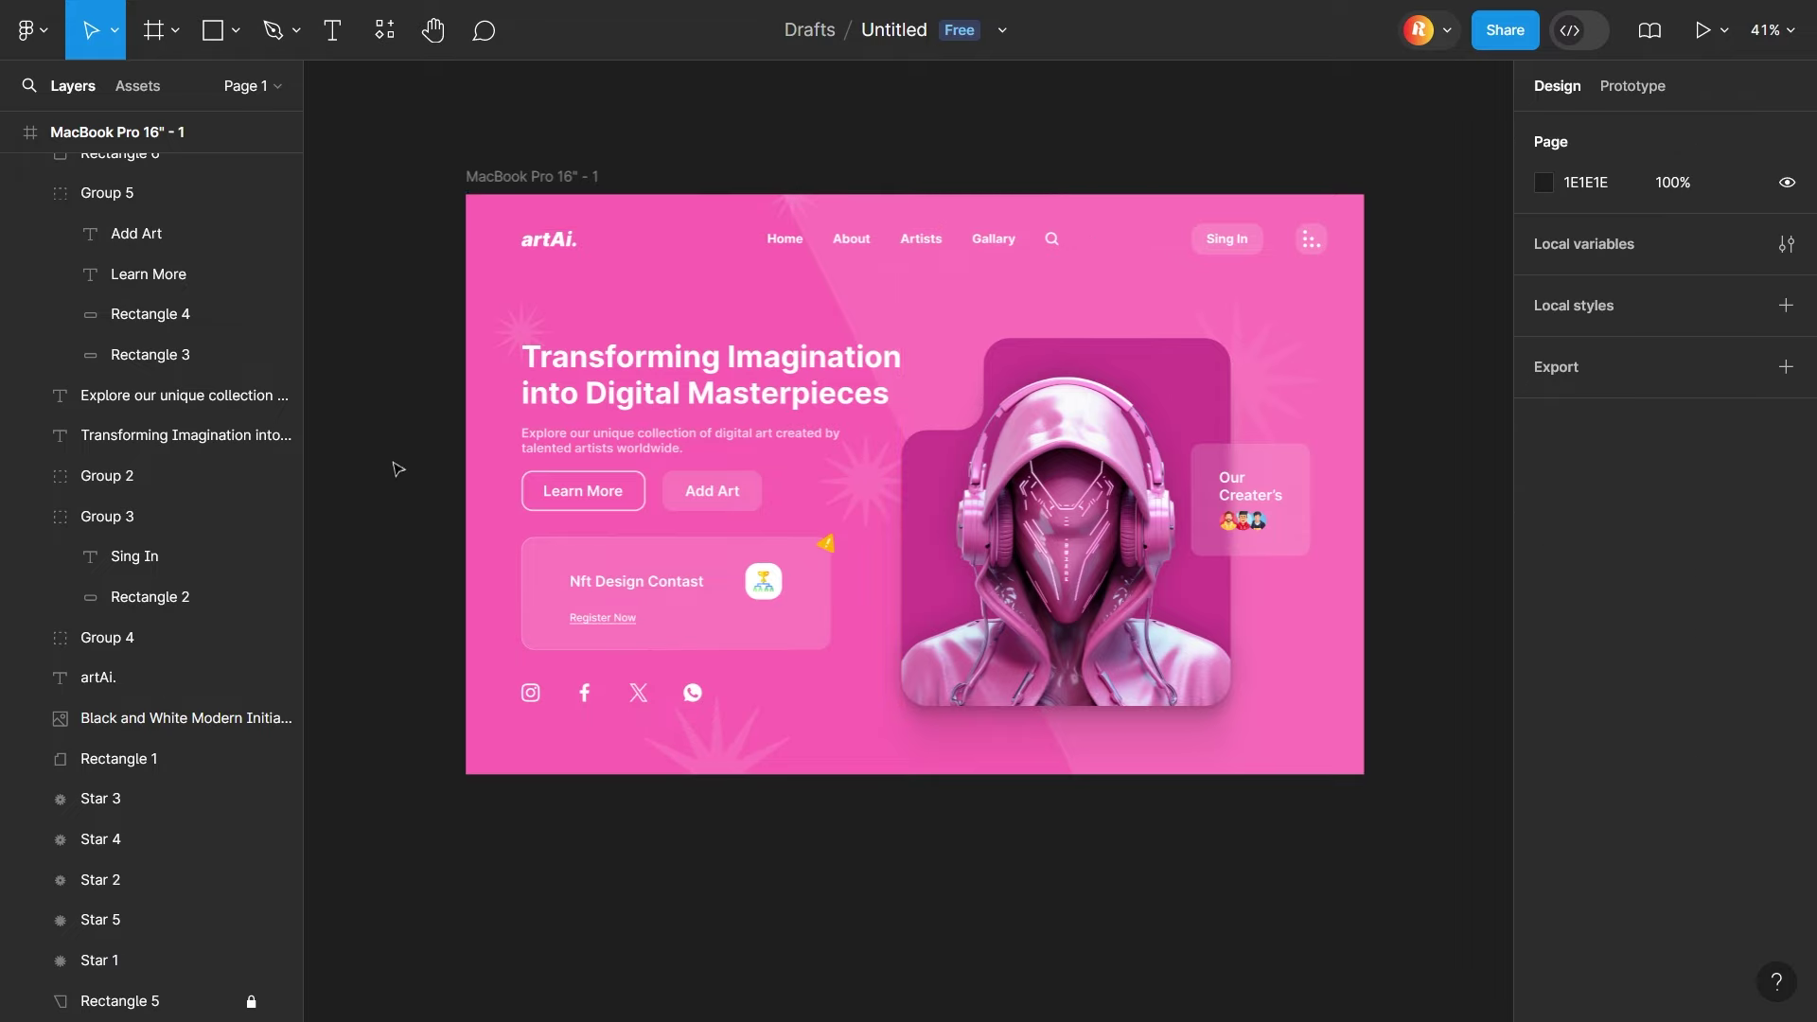
pyautogui.scroll(-1, 407, 463)
# Run the SmoothShadow plugin on the hooded-figure hero image
pyautogui.click(142, 718)
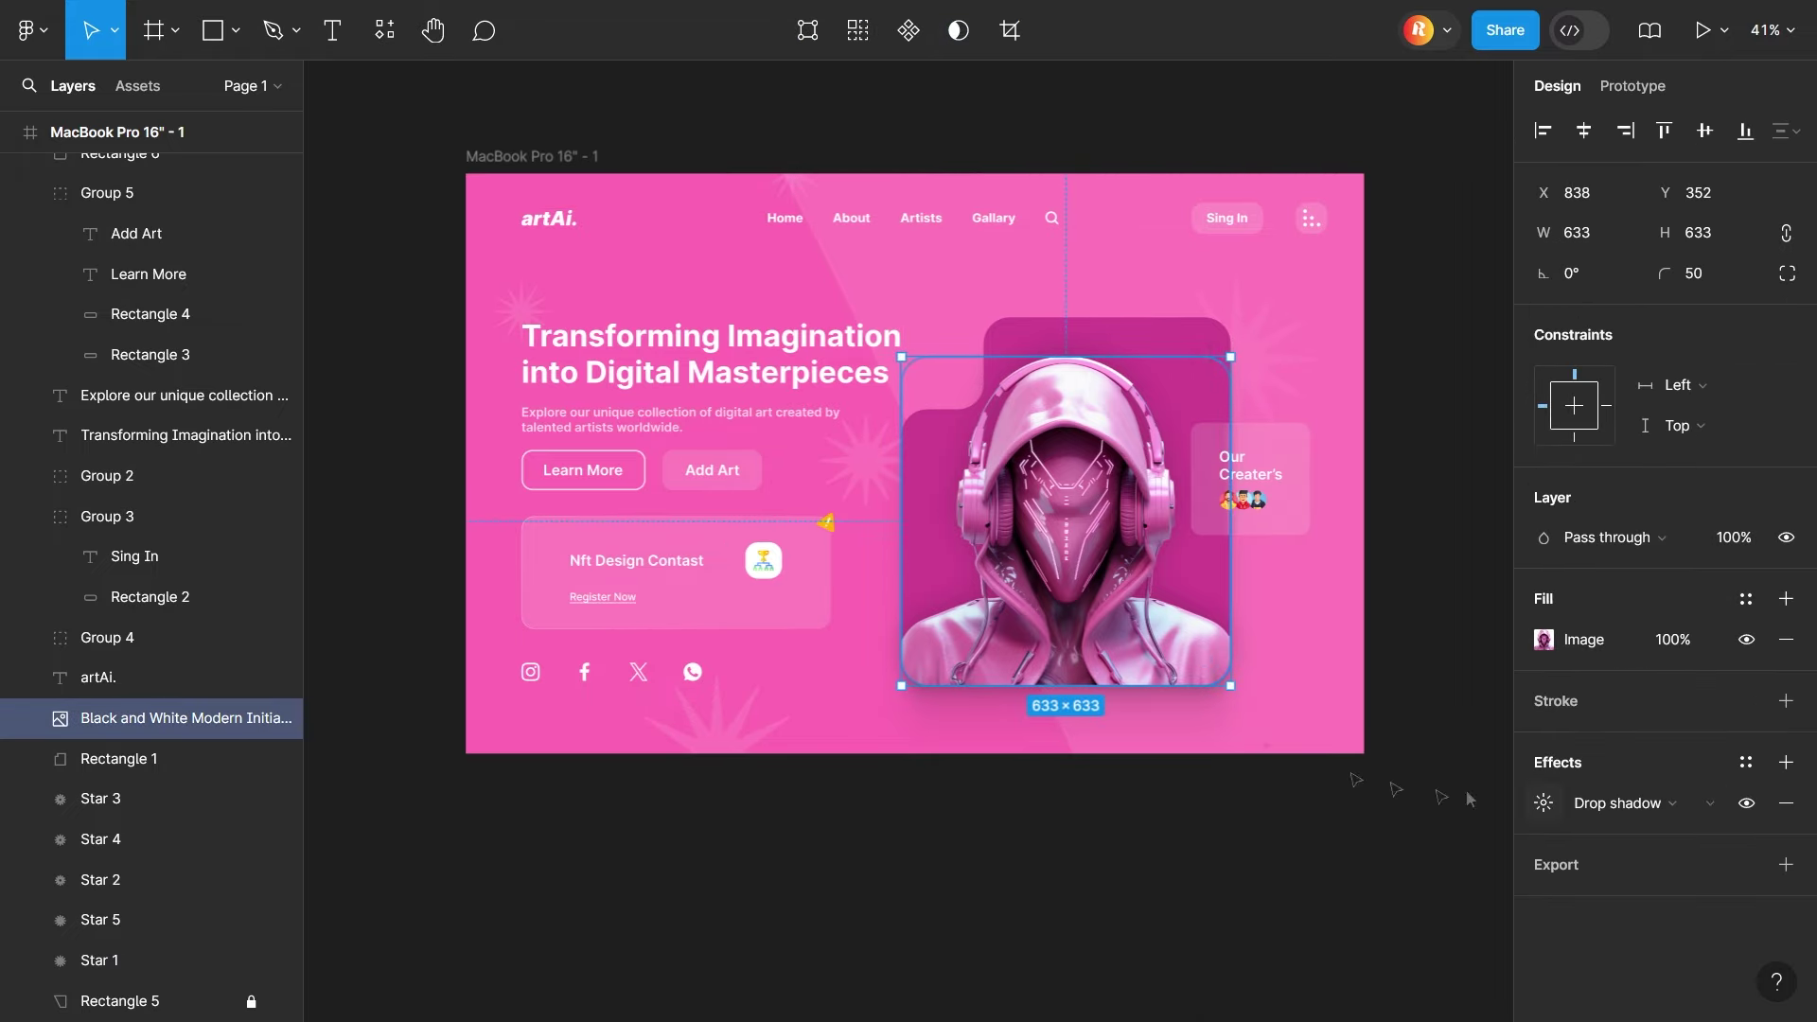
pyautogui.rightClick(1052, 530)
pyautogui.click(1410, 747)
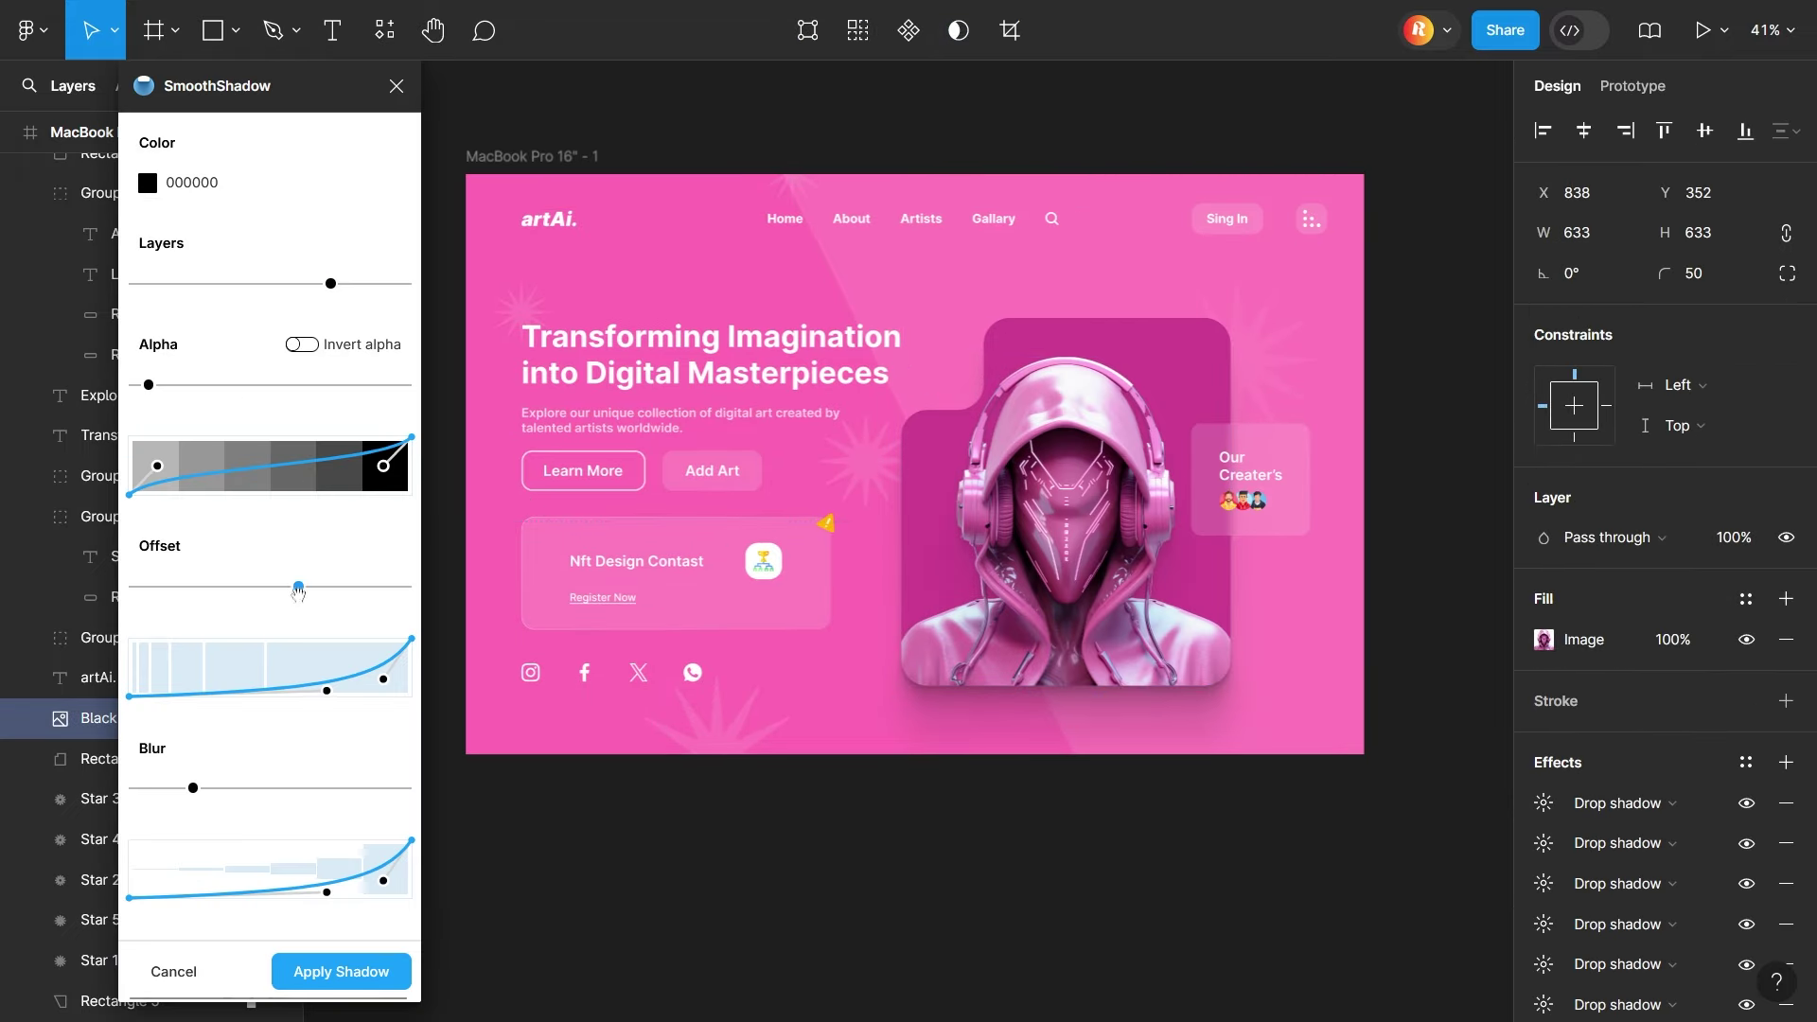